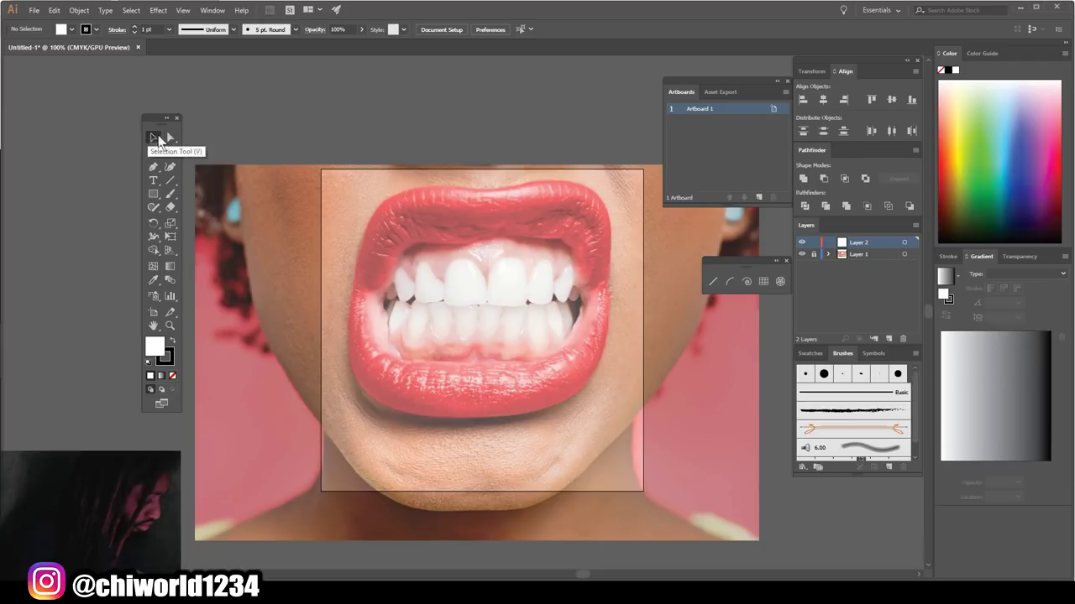
Step: Create a calligraphic brush with a pressure-controlled size of 4 pt and a variation of 4 pt
key("ctrl+plus")
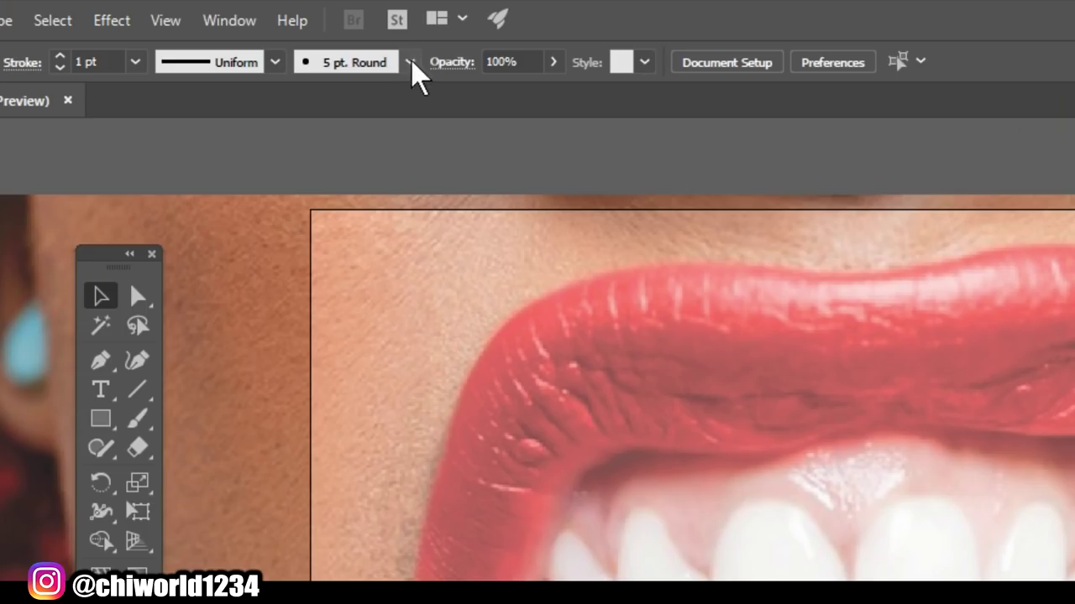
left_click(295, 29)
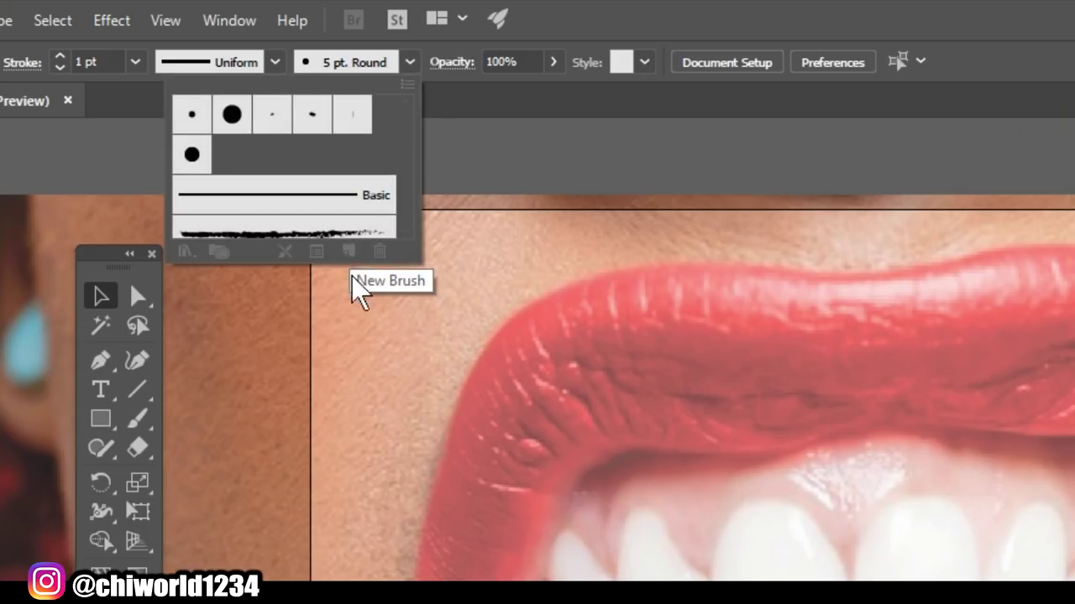
left_click(349, 253)
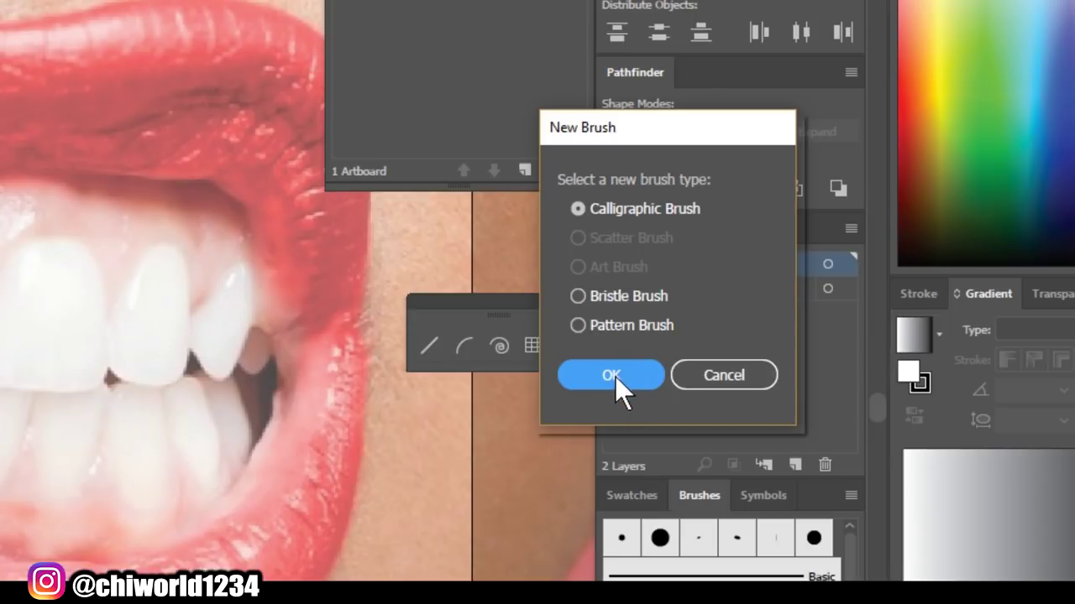
left_click(802, 297)
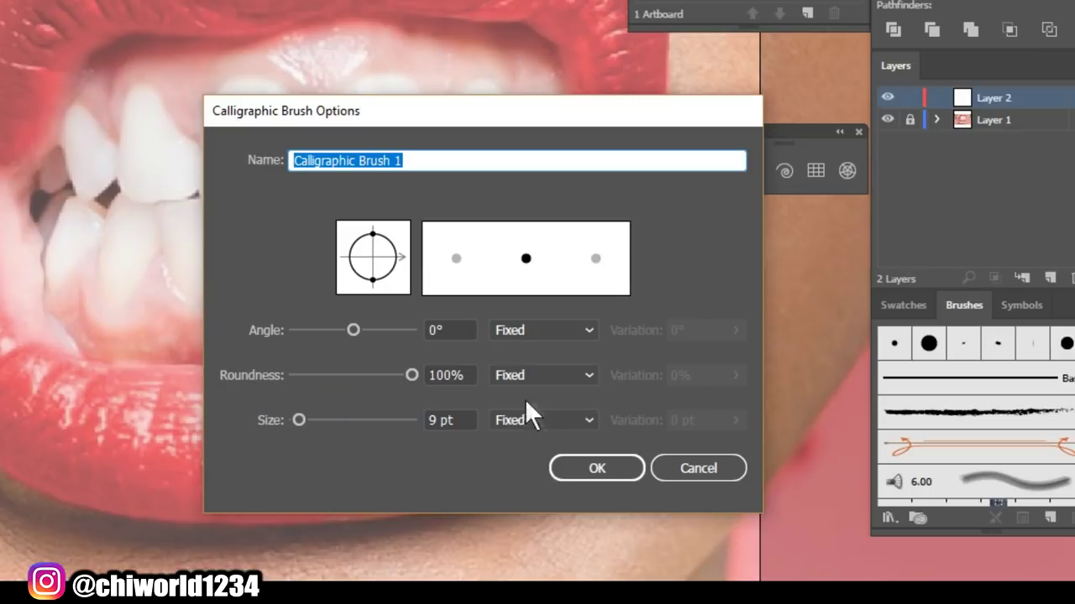
left_click(526, 402)
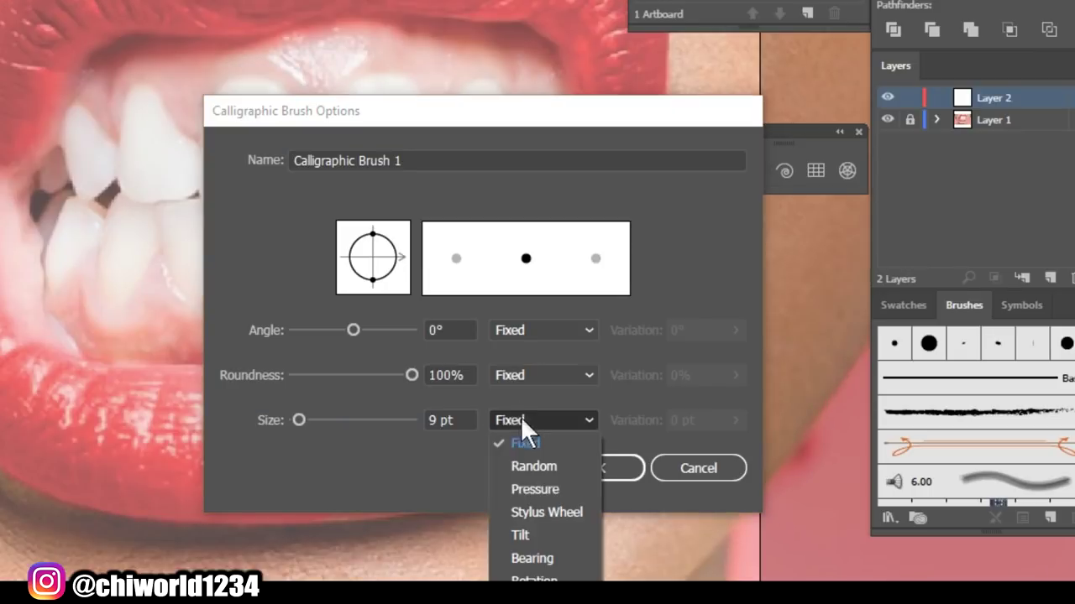
left_click(516, 489)
left_click_drag(314, 418, 296, 426)
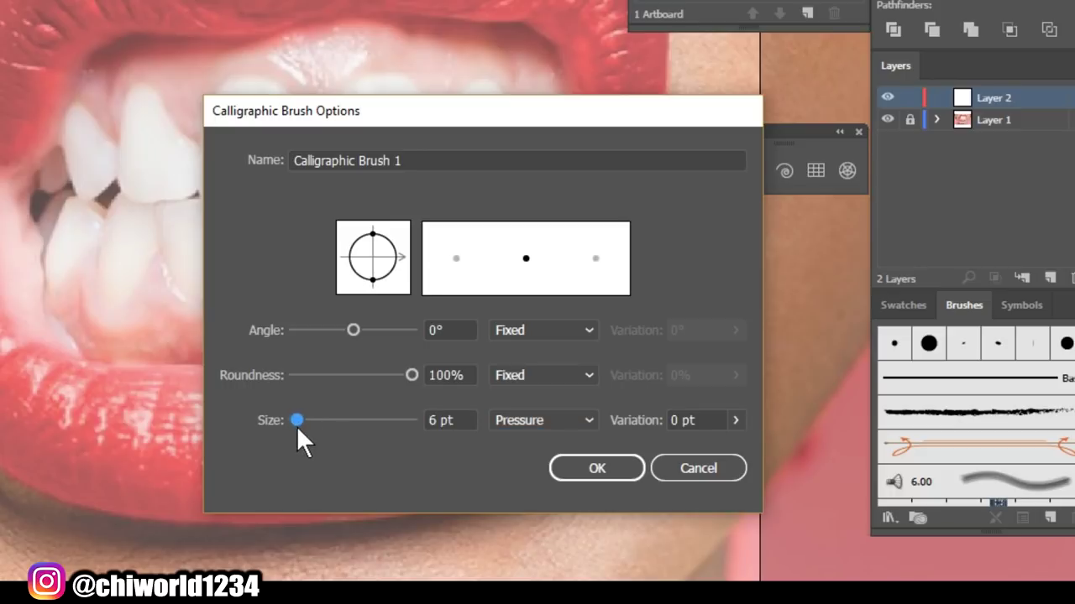
left_click_drag(736, 419, 710, 444)
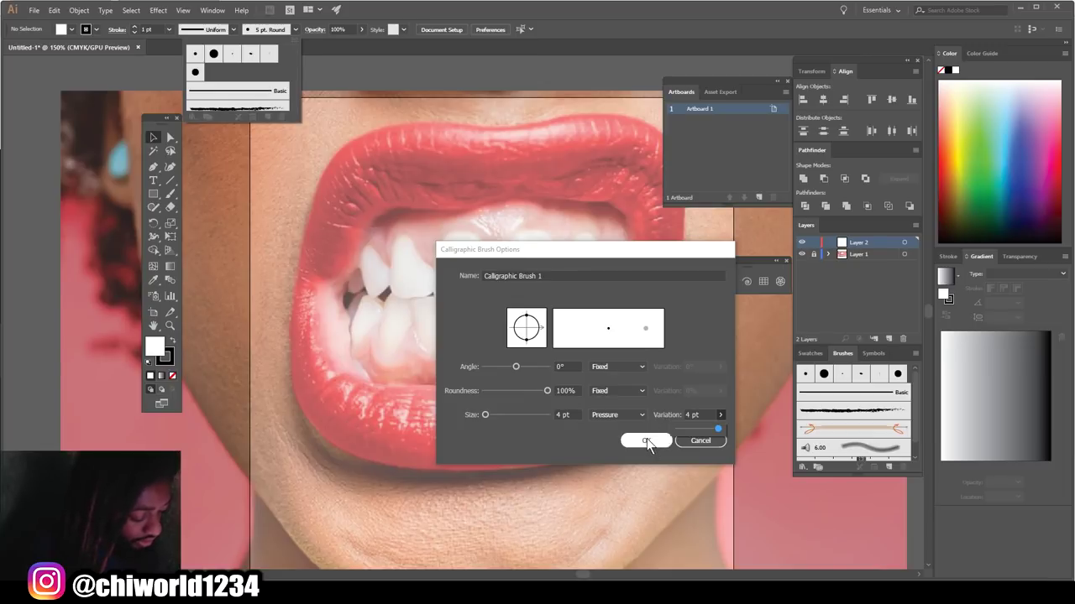
left_click(646, 441)
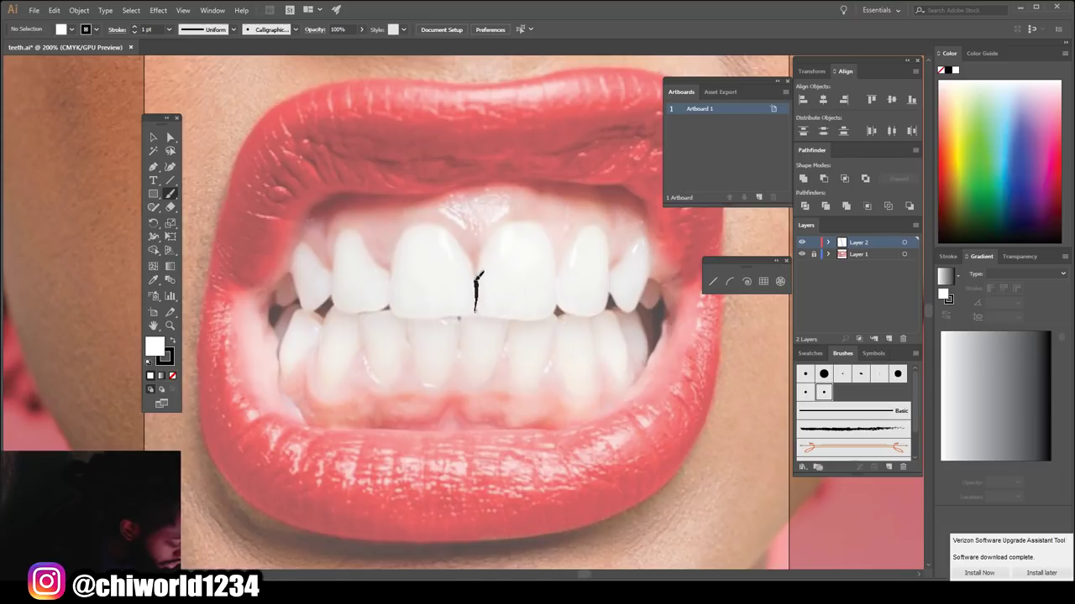
Step: Paint the arched upper edges and sides of the two upper front teeth with the new brush and no fill
mouse_move(459, 227)
left_mouse_down()
mouse_move(428, 212)
mouse_move(418, 220)
left_mouse_up()
key("ctrl+z")
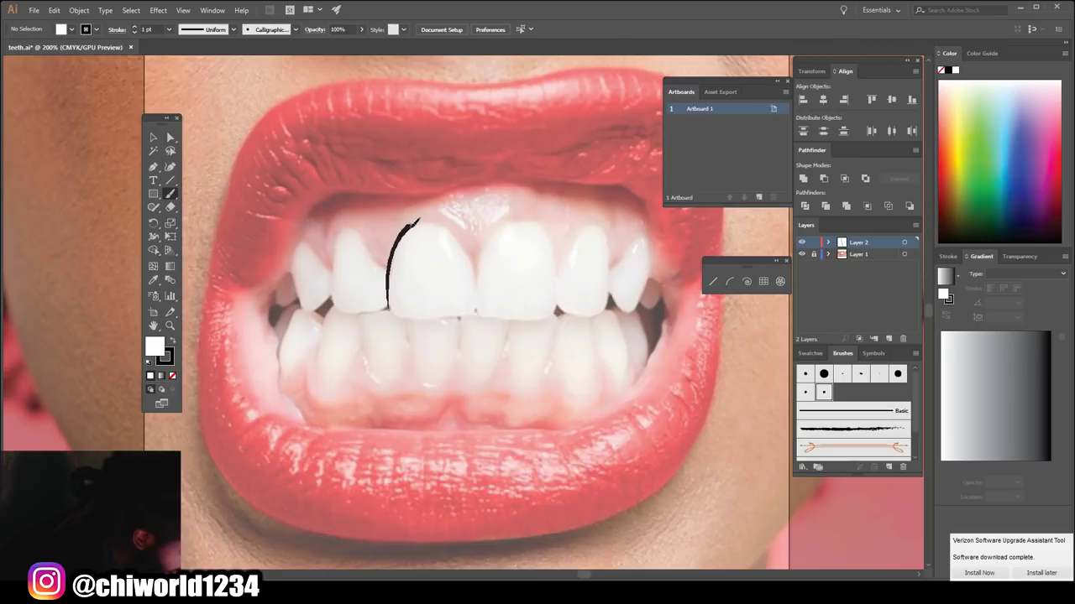
mouse_move(442, 220)
left_mouse_down()
mouse_move(479, 269)
mouse_move(477, 303)
left_mouse_up()
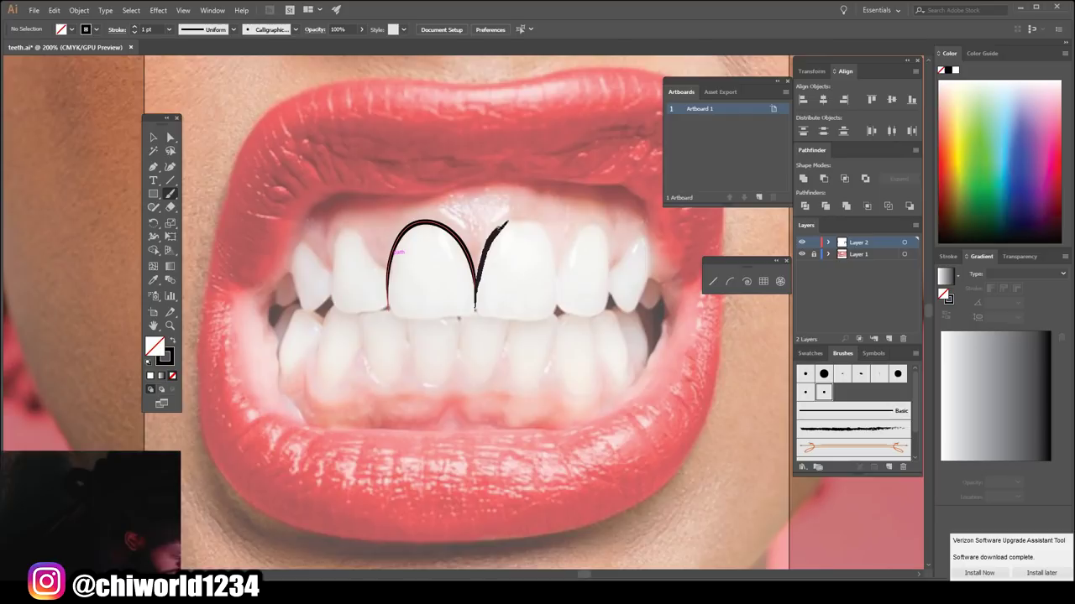
mouse_move(533, 219)
left_mouse_down()
mouse_move(559, 245)
mouse_move(559, 309)
left_mouse_up()
key("ctrl+minus")
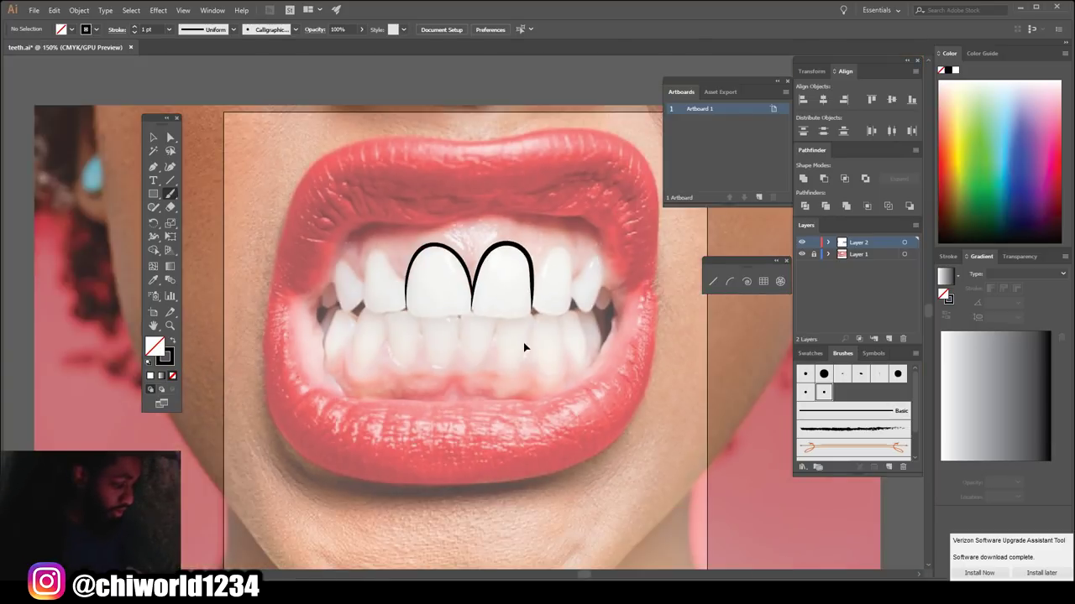
Step: Close the outlines of the two upper front teeth by painting along their bottom edges
key("ctrl+plus")
key("ctrl+plus")
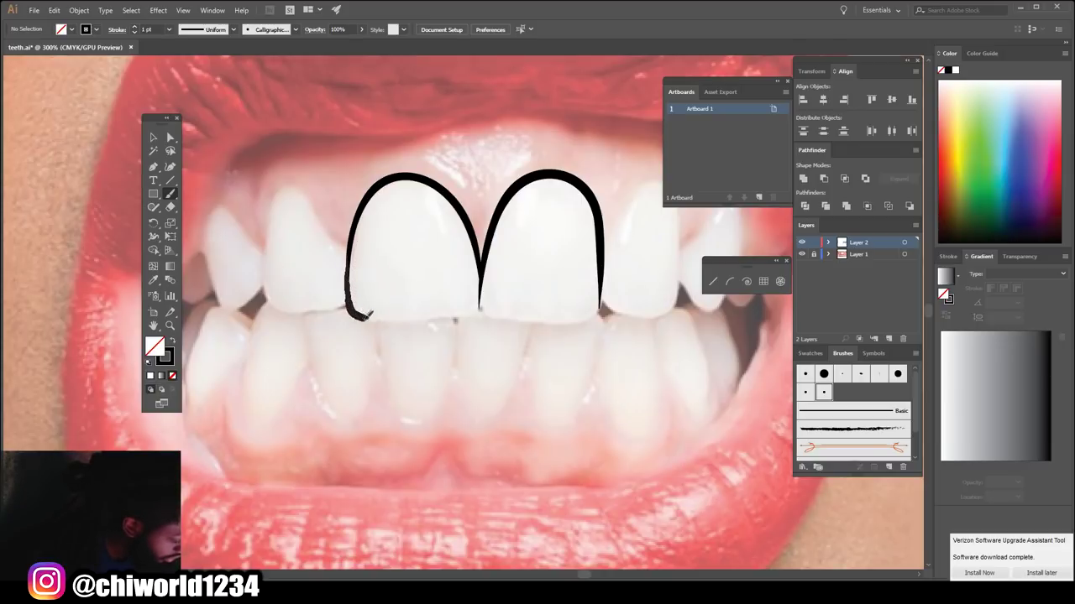
mouse_move(399, 318)
left_mouse_down()
mouse_move(480, 312)
mouse_move(483, 294)
left_mouse_up()
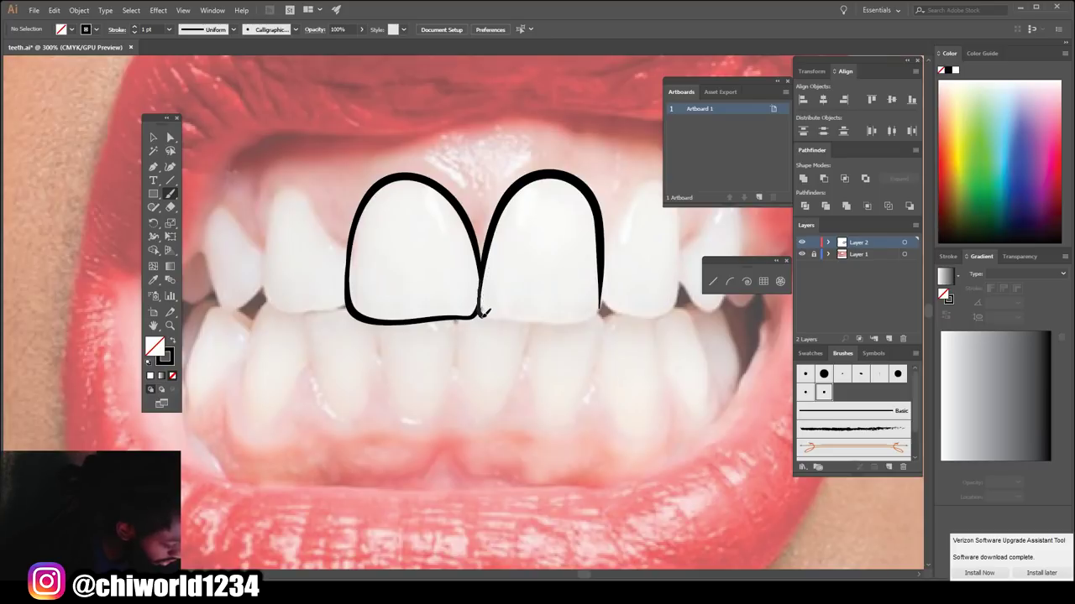
left_click_drag(542, 319, 586, 319)
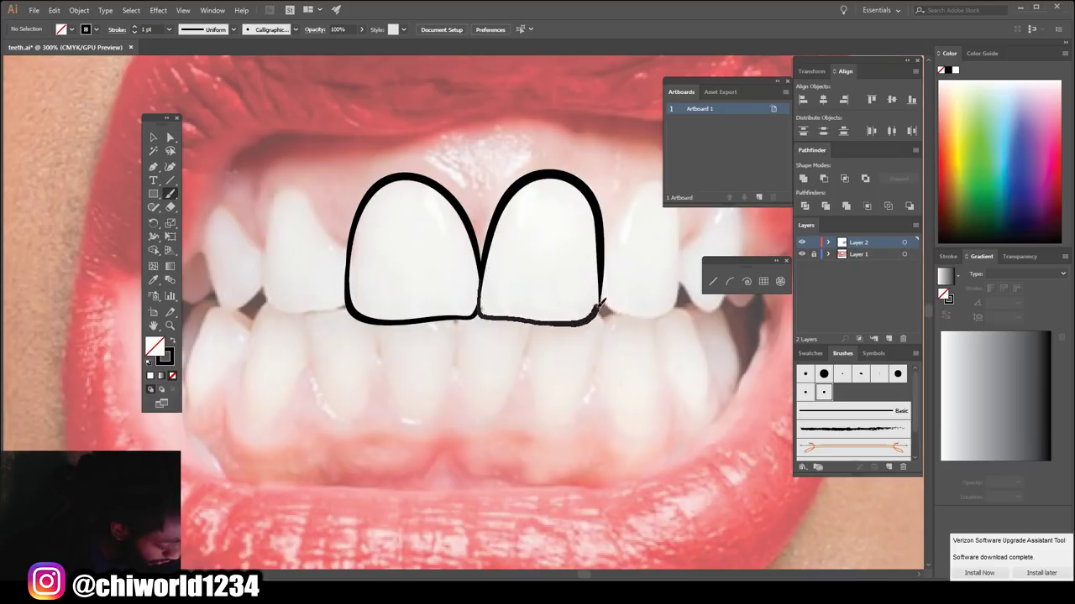
left_click_drag(603, 273, 604, 266)
key("ctrl+minus")
key("ctrl+minus")
Step: Trace the remaining upper teeth on the right side of the mouth, including the small back tooth
key("ctrl+plus")
key("ctrl+plus")
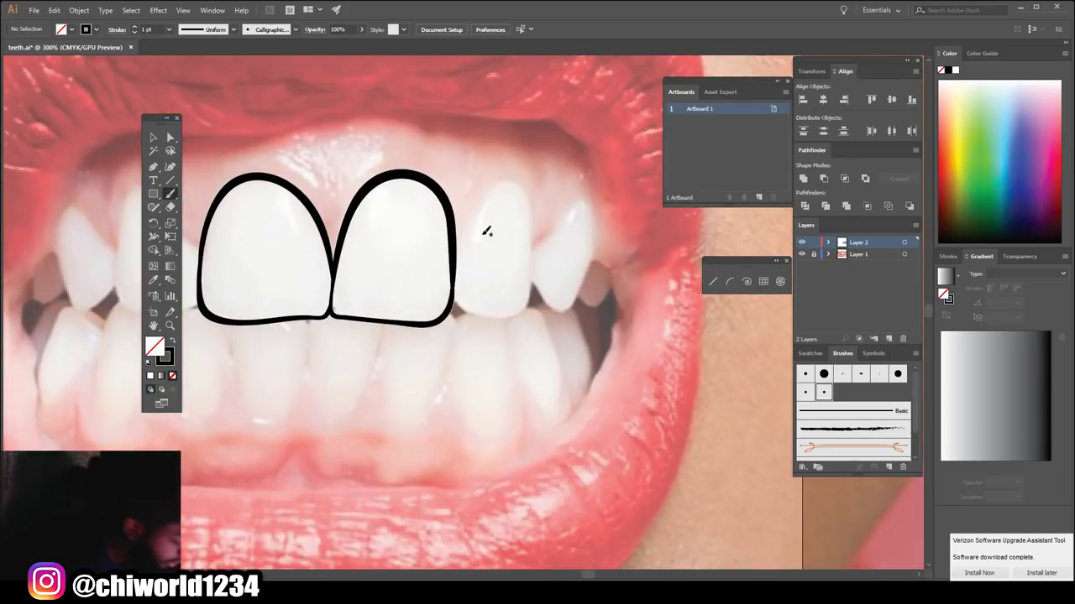
mouse_move(460, 248)
left_mouse_down()
mouse_move(492, 190)
mouse_move(517, 174)
mouse_move(531, 195)
mouse_move(532, 283)
left_mouse_up()
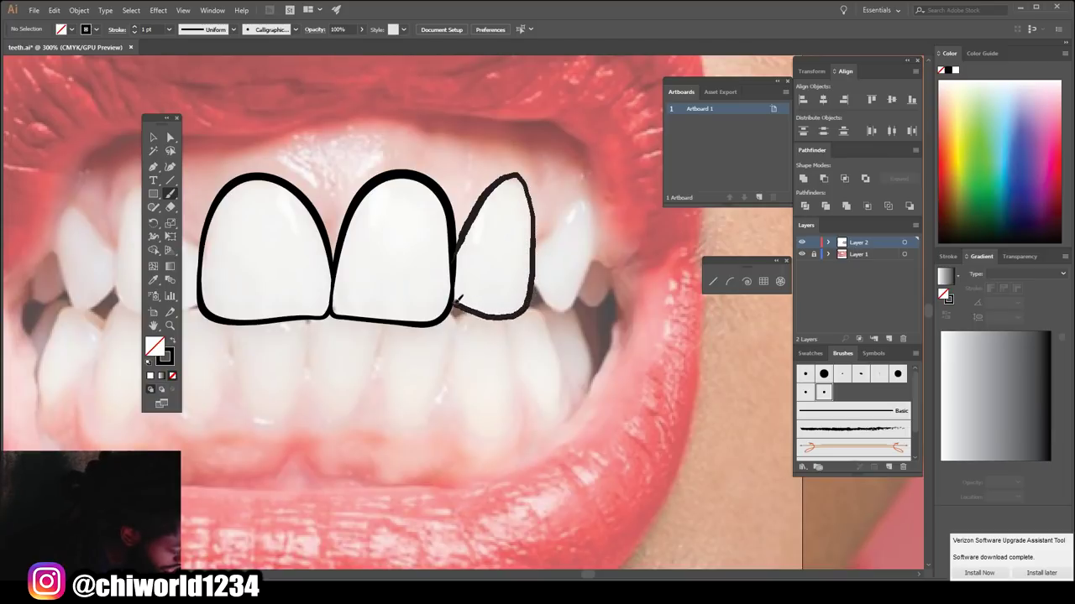
left_click_drag(457, 297, 455, 293)
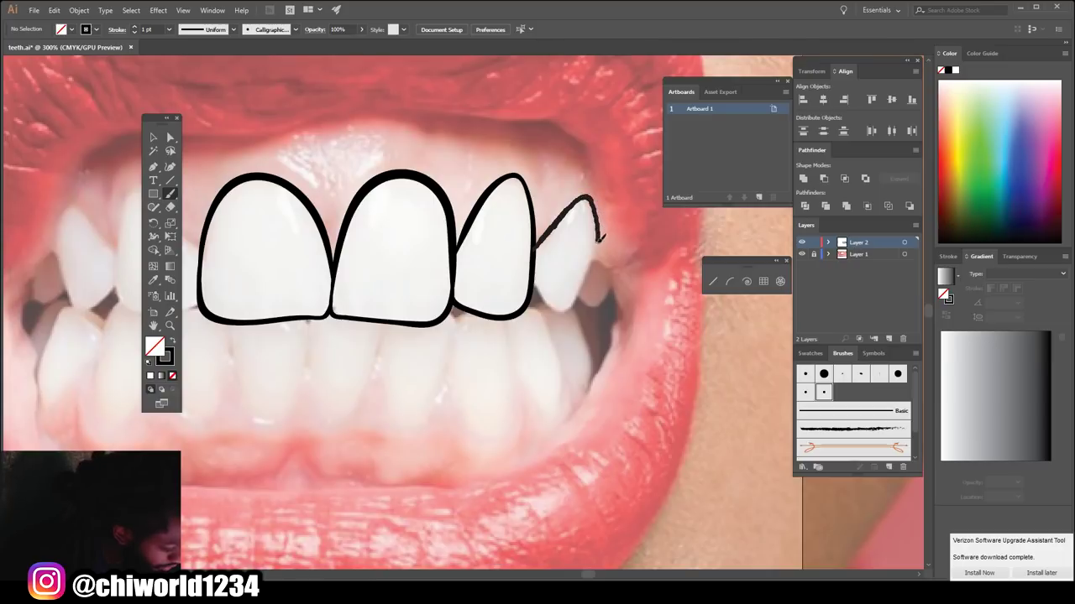
mouse_move(556, 306)
left_mouse_down()
mouse_move(538, 280)
mouse_move(539, 252)
left_mouse_up()
mouse_move(580, 293)
left_mouse_down()
mouse_move(615, 273)
mouse_move(594, 250)
left_mouse_up()
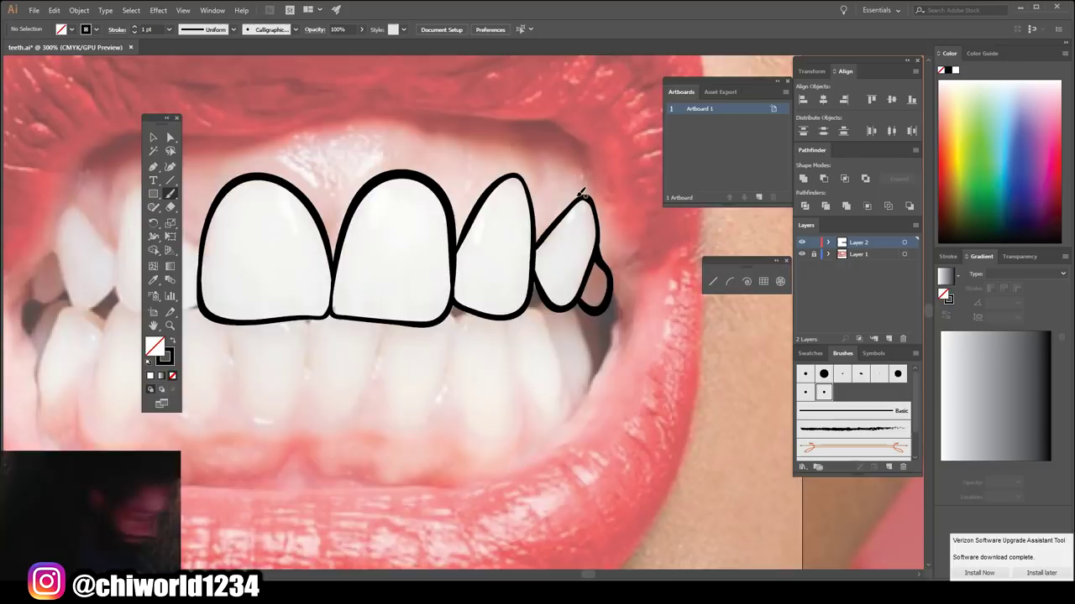
Step: Trace the remaining upper teeth on the left side of the mouth, out to the small back tooth
key("ctrl+minus")
key("ctrl+minus")
key("ctrl+minus")
scroll(467, 285, "up", 4)
mouse_move(462, 297)
left_mouse_down()
mouse_move(398, 220)
mouse_move(356, 230)
mouse_move(347, 335)
mouse_move(467, 363)
left_mouse_up()
mouse_move(344, 371)
left_mouse_down()
mouse_move(273, 302)
mouse_move(303, 235)
mouse_move(342, 296)
left_mouse_up()
mouse_move(282, 353)
left_mouse_down()
mouse_move(242, 328)
mouse_move(270, 299)
left_mouse_up()
left_click_drag(294, 383, 268, 260)
key("ctrl+minus")
key("ctrl+minus")
key("ctrl+minus")
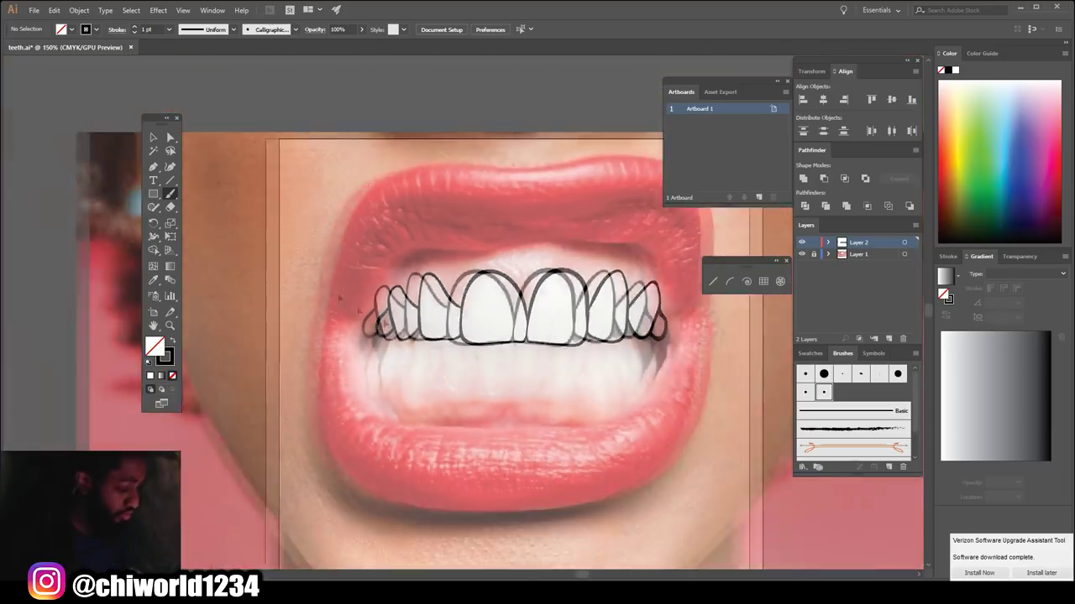
Step: Trace the lower teeth on the right half of the mouth with the brush
scroll(630, 352, "up", 2)
mouse_move(391, 333)
left_mouse_down()
mouse_move(419, 430)
mouse_move(465, 366)
mouse_move(472, 338)
left_mouse_up()
mouse_move(468, 339)
left_mouse_down()
mouse_move(480, 435)
mouse_move(537, 368)
mouse_move(537, 323)
mouse_move(550, 432)
mouse_move(600, 407)
mouse_move(591, 329)
left_mouse_up()
mouse_move(592, 326)
left_mouse_down()
mouse_move(629, 324)
mouse_move(600, 386)
mouse_move(594, 353)
left_mouse_up()
mouse_move(643, 382)
left_mouse_down()
mouse_move(679, 358)
mouse_move(656, 319)
left_mouse_up()
mouse_move(609, 324)
left_mouse_down()
mouse_move(615, 316)
mouse_move(605, 324)
left_mouse_up()
Step: Trace the remaining lower teeth across the left half of the mouth, redoing one misplaced stroke
key("ctrl+minus")
key("ctrl+plus")
scroll(592, 436, "left", 2)
scroll(593, 436, "down", 1)
mouse_move(456, 308)
left_mouse_down()
mouse_move(478, 393)
mouse_move(528, 366)
left_mouse_up()
mouse_move(458, 358)
left_mouse_down()
mouse_move(388, 381)
mouse_move(376, 358)
left_mouse_up()
key("ctrl+z")
mouse_move(382, 299)
left_mouse_down()
mouse_move(390, 364)
mouse_move(456, 355)
left_mouse_up()
mouse_move(383, 344)
left_mouse_down()
mouse_move(368, 381)
mouse_move(317, 384)
mouse_move(335, 291)
mouse_move(277, 295)
mouse_move(261, 353)
mouse_move(306, 364)
mouse_move(329, 322)
mouse_move(289, 286)
left_mouse_up()
mouse_move(254, 319)
left_mouse_down()
mouse_move(261, 260)
mouse_move(269, 289)
mouse_move(262, 262)
left_mouse_up()
Step: Paint the dark gaps behind the back teeth solid black at both corners of the mouth, tapering upward
scroll(411, 312, "down", 2)
scroll(606, 309, "up", 2)
mouse_move(623, 297)
left_mouse_down()
mouse_move(628, 354)
mouse_move(640, 306)
left_mouse_up()
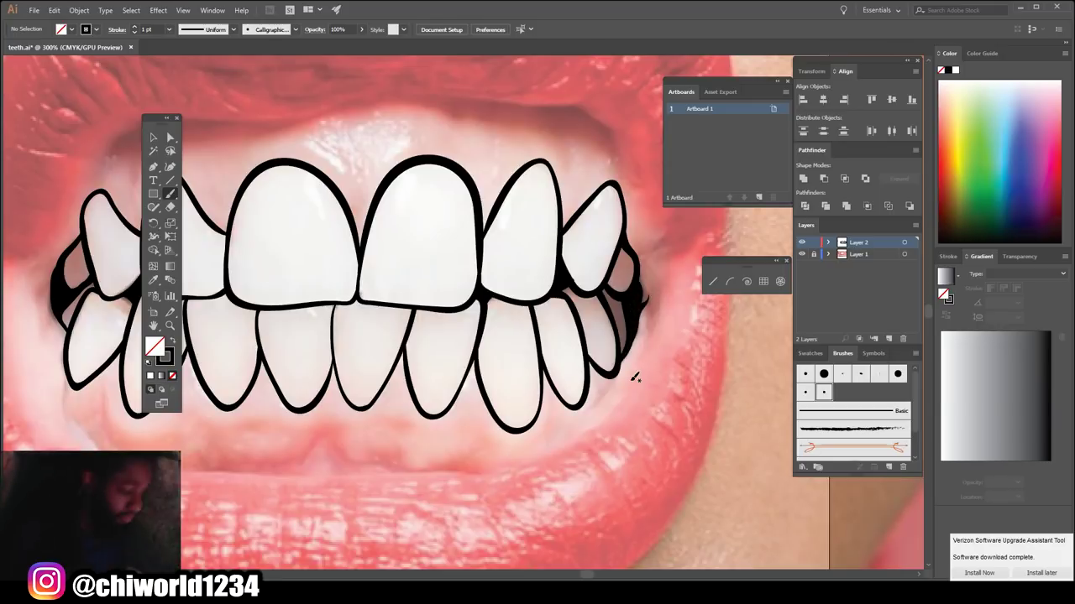
scroll(636, 372, "down", 3)
left_click_drag(300, 360, 324, 295)
left_click_drag(593, 356, 584, 294)
scroll(583, 390, "down", 1)
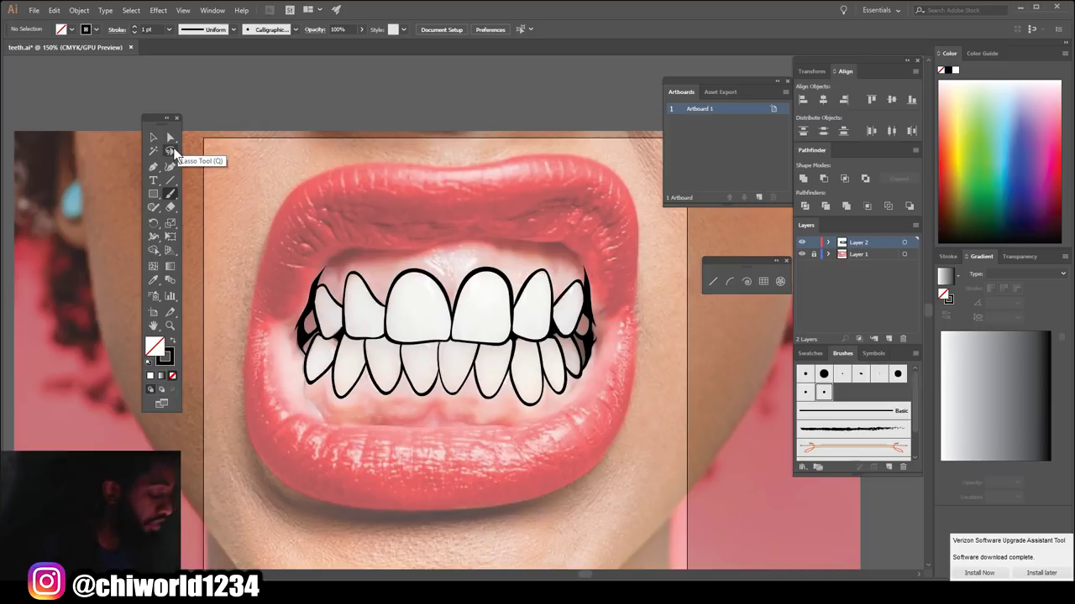
Step: Expand the appearance of all the teeth outlines and combine them with the Pathfinder Merge operation
left_click(152, 139)
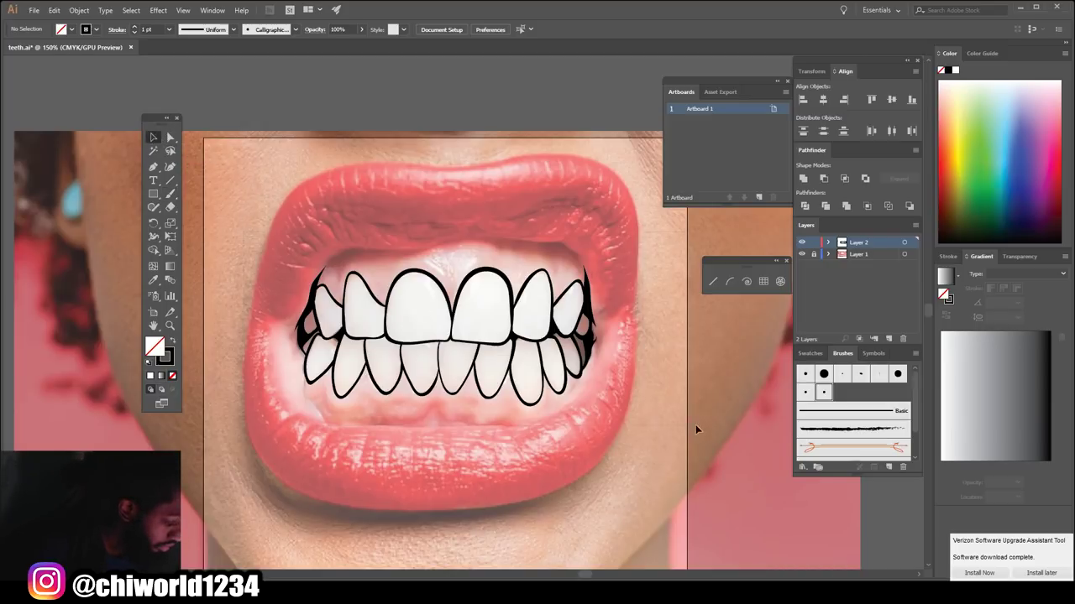
left_click_drag(688, 482, 688, 484)
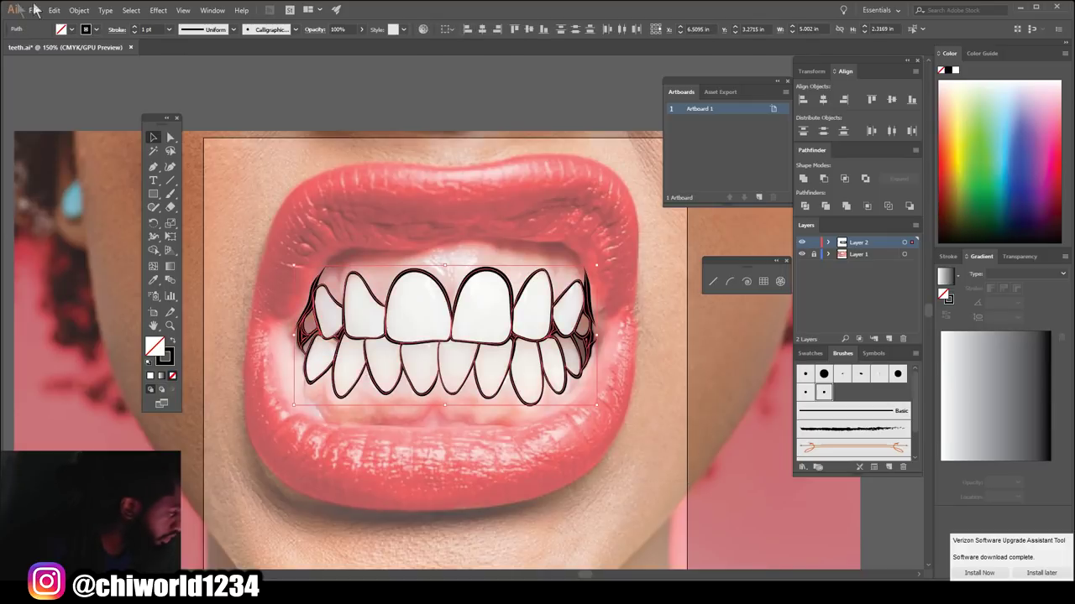
left_click(78, 10)
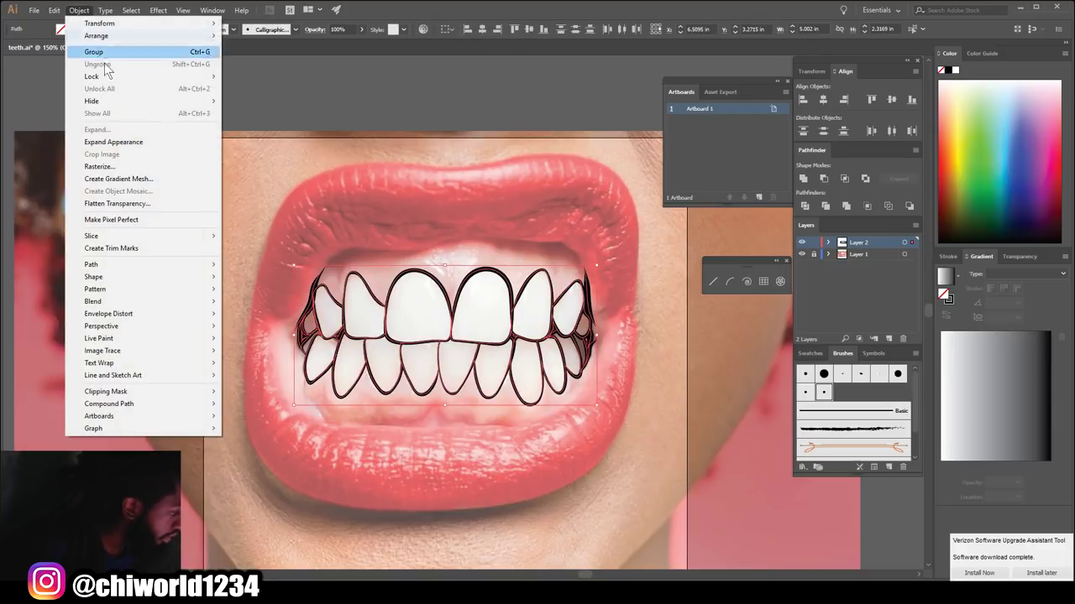
left_click(142, 145)
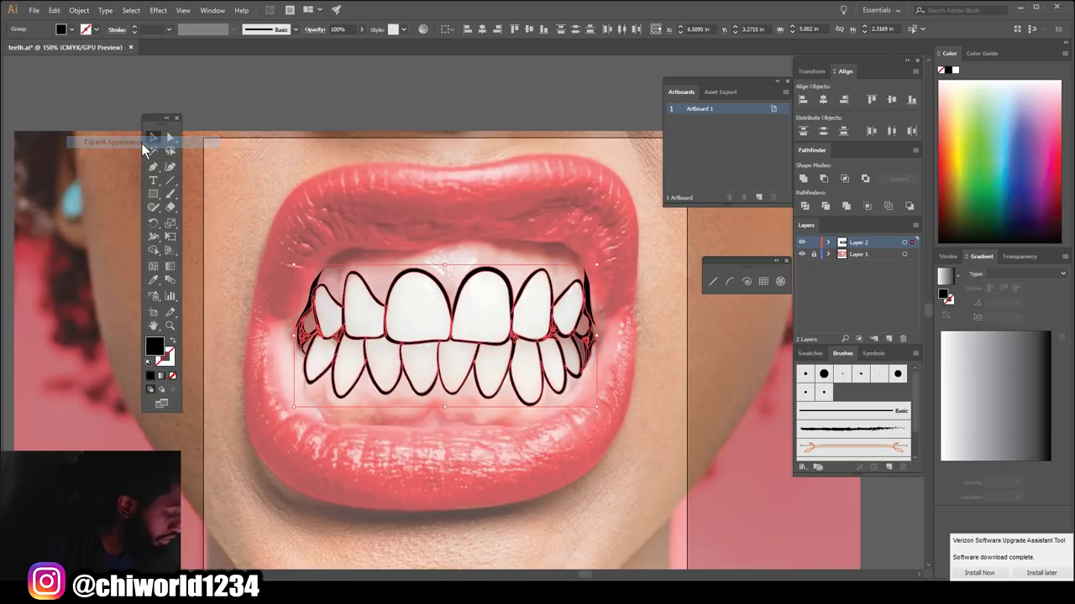
left_click(847, 206)
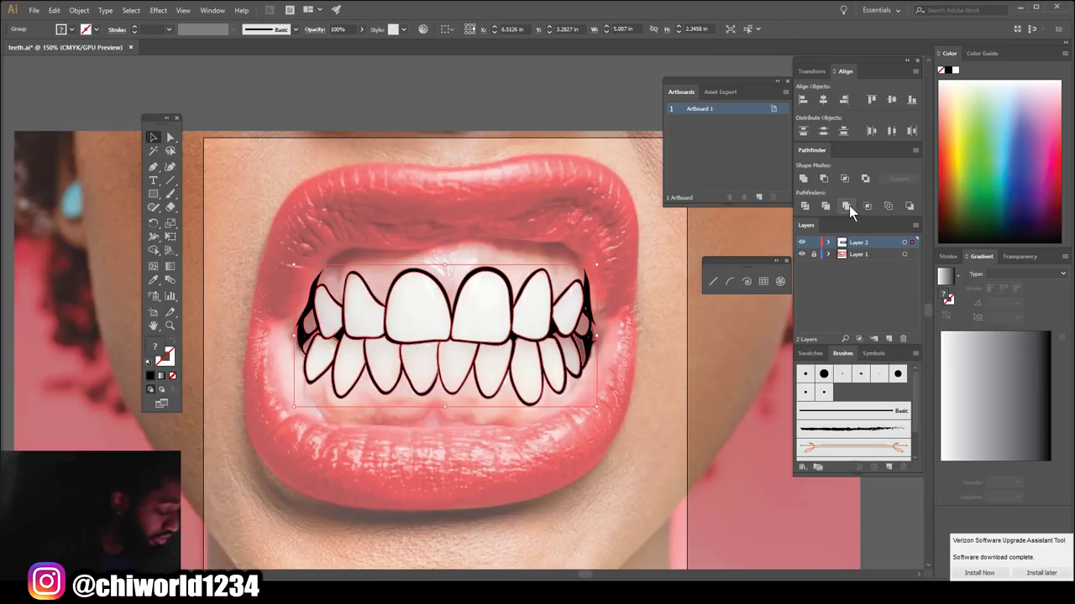
left_click(752, 237)
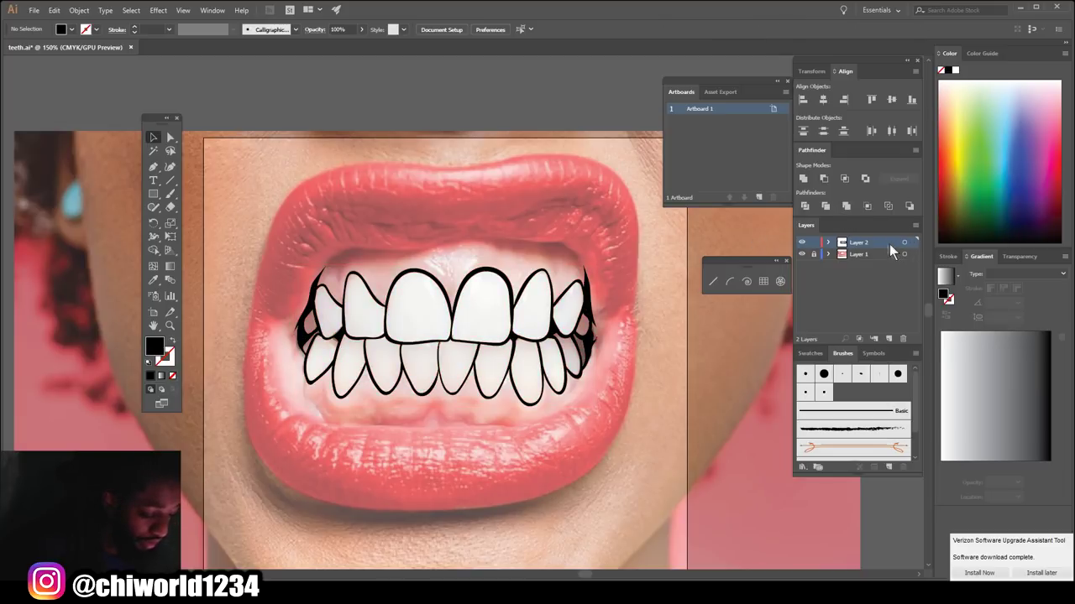
Step: Duplicate Layer 2, lock the copy above it, and make the original Layer 2 active
left_click_drag(879, 242, 890, 340)
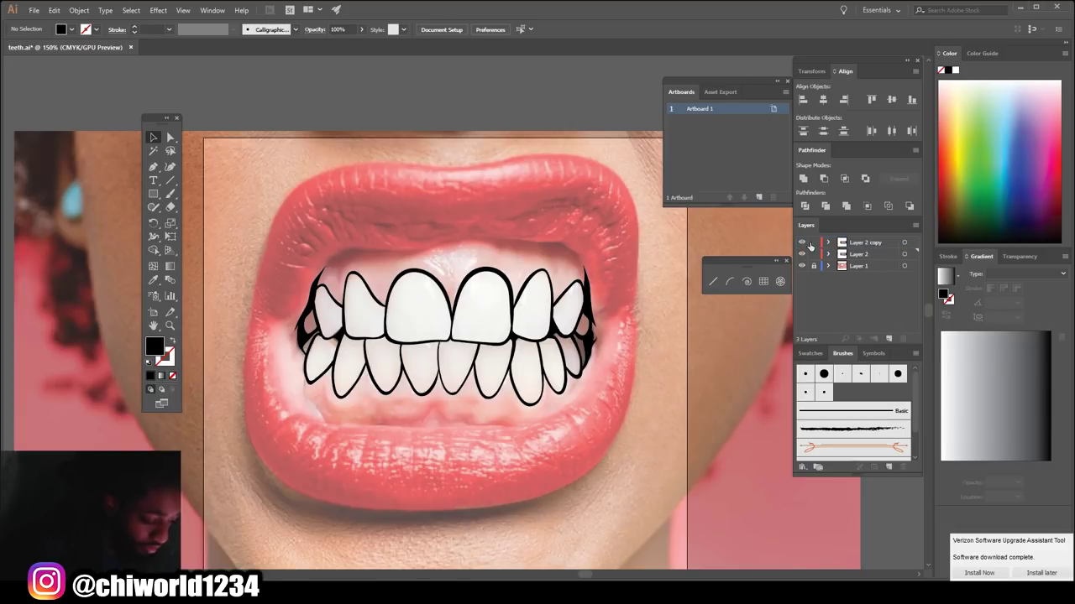
left_click(870, 254)
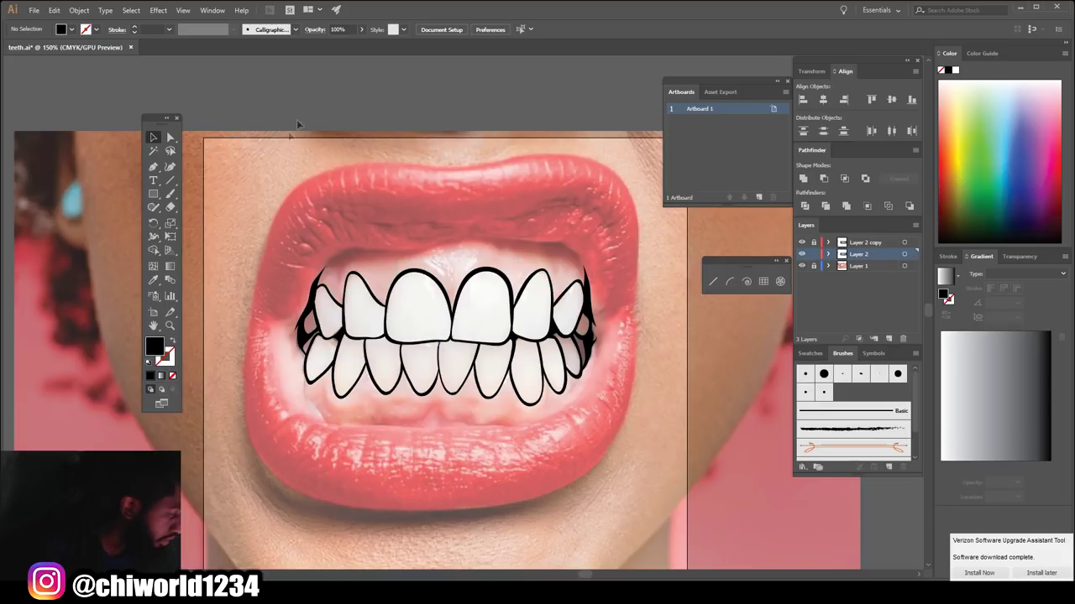
Step: Set the fill colour to the pale blue C7DEE2
double_click(154, 347)
mouse_move(588, 329)
left_mouse_down()
mouse_move(578, 270)
mouse_move(581, 352)
mouse_move(572, 281)
left_mouse_up()
left_click_drag(733, 328, 725, 355)
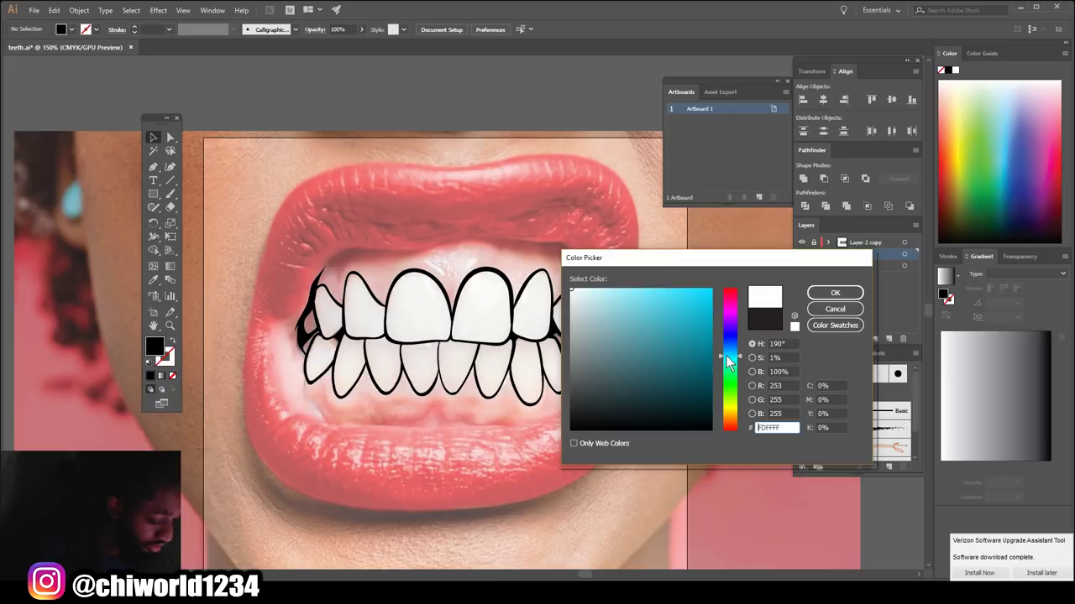
left_click_drag(598, 307, 587, 308)
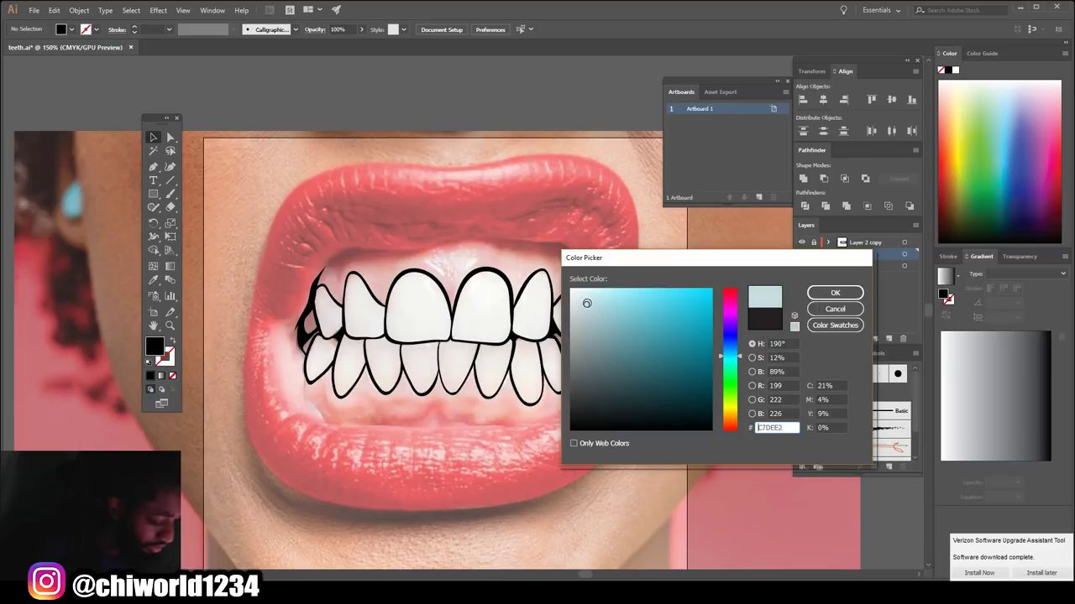
left_click(830, 297)
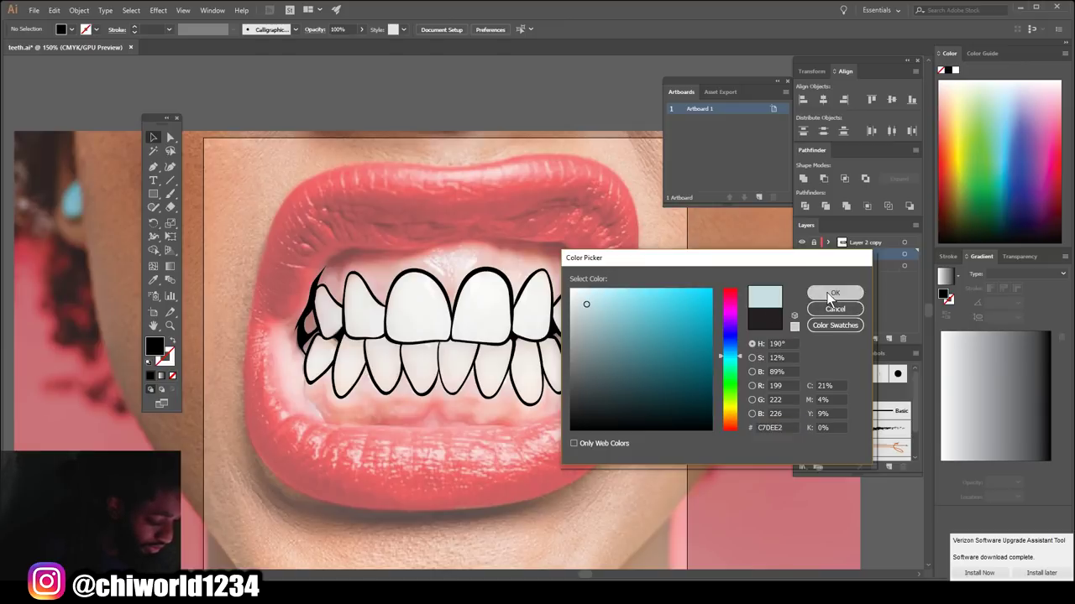
Step: Draw a filled rectangle about 6.73 by 3.63 in on Layer 2, covering the whole set of teeth
left_click(153, 194)
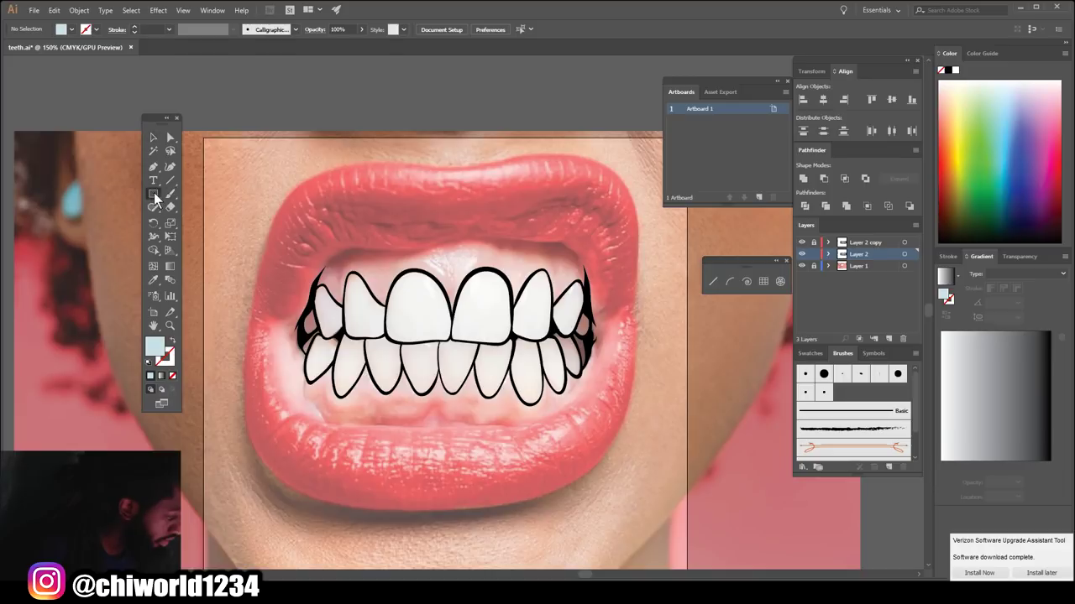
left_click_drag(271, 224, 676, 443)
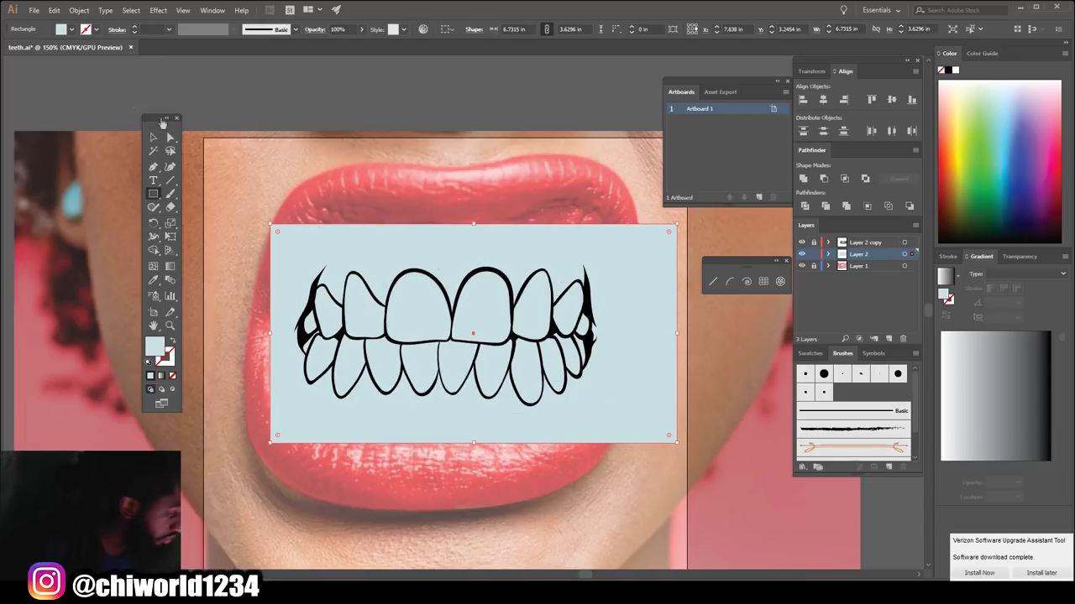
left_click(153, 139)
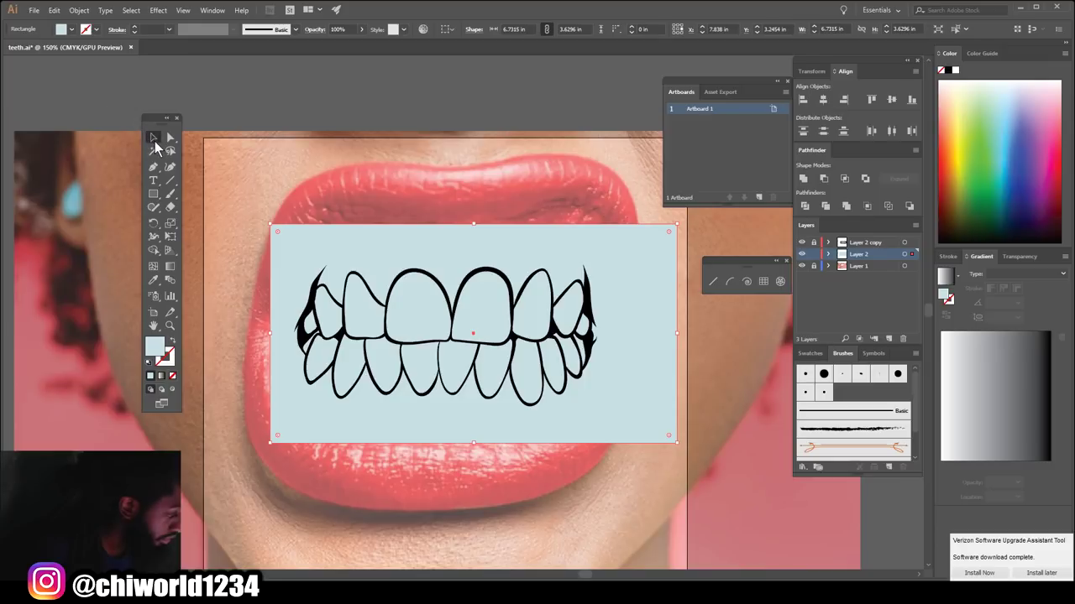
Step: Send the pale blue rectangle to the back of Layer 2 and combine it with the teeth outlines using Pathfinder Merge
right_click(386, 244)
mouse_move(431, 418)
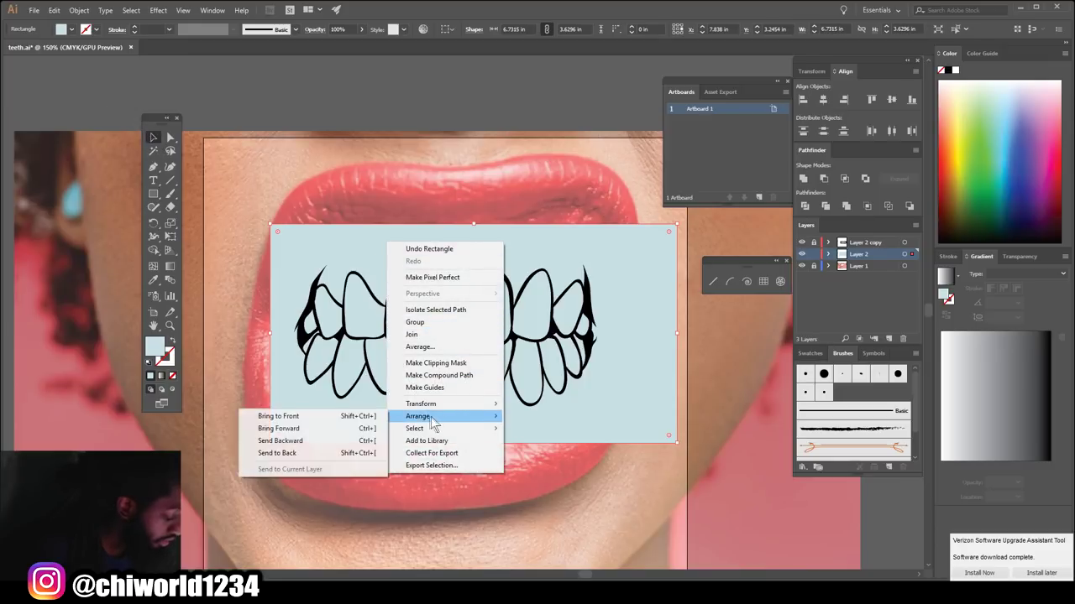
left_click(288, 454)
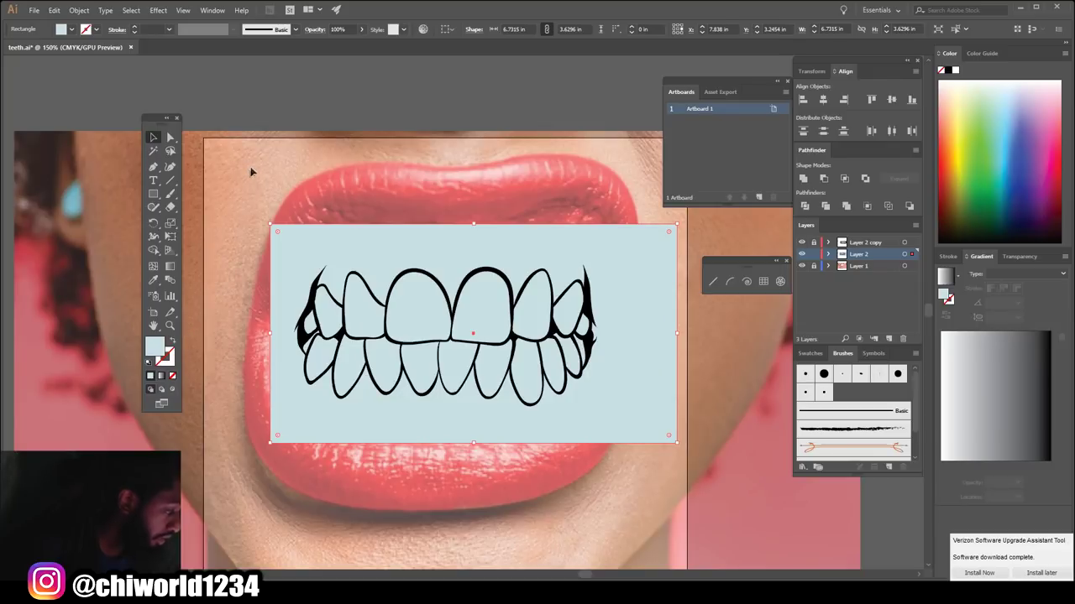
left_click_drag(255, 171, 646, 439)
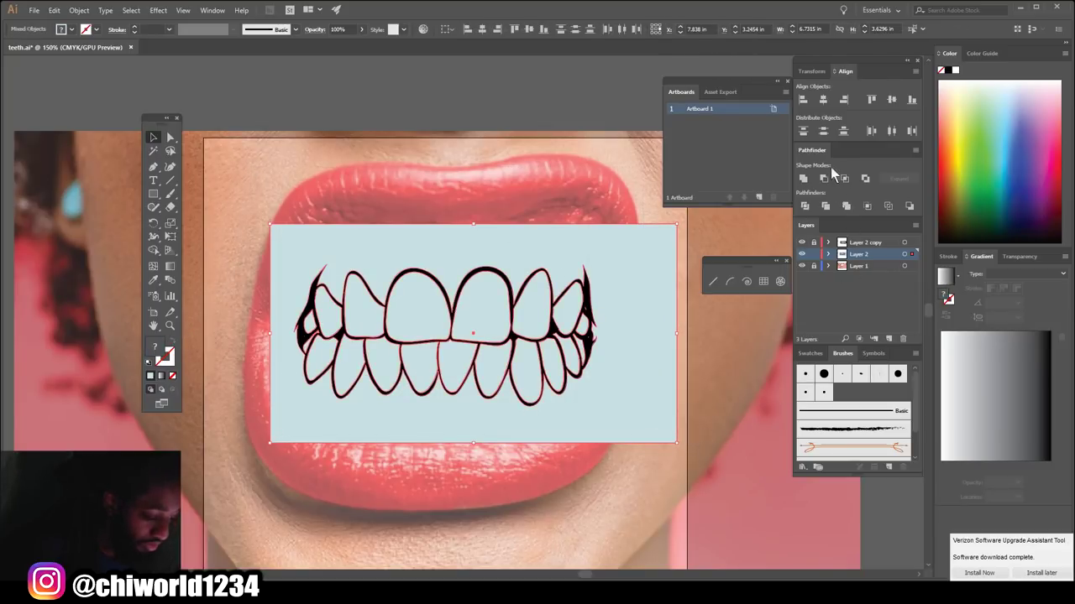
left_click(847, 207)
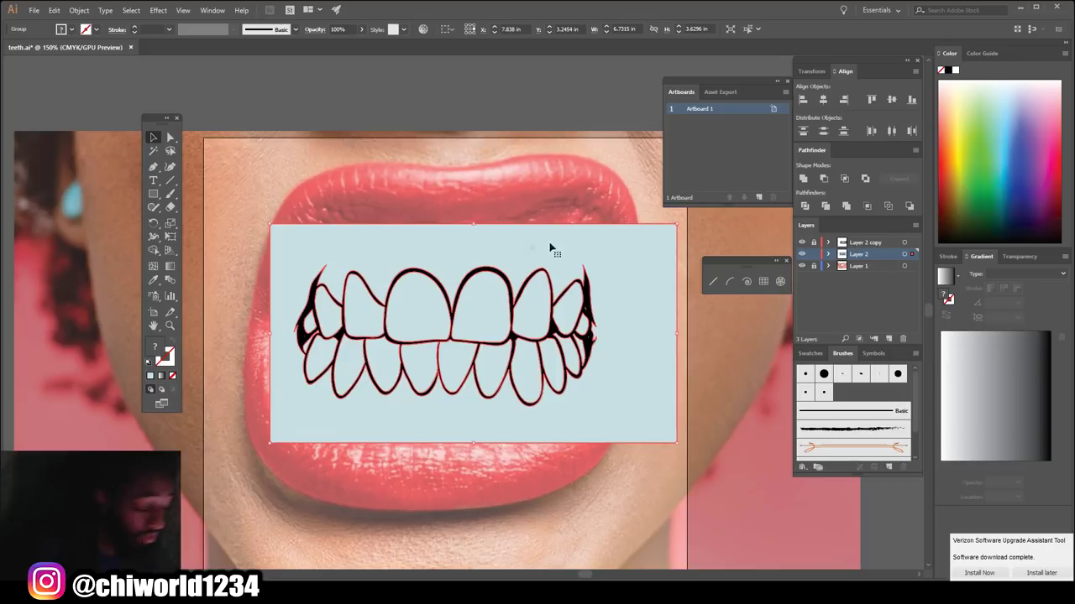
left_click(425, 488)
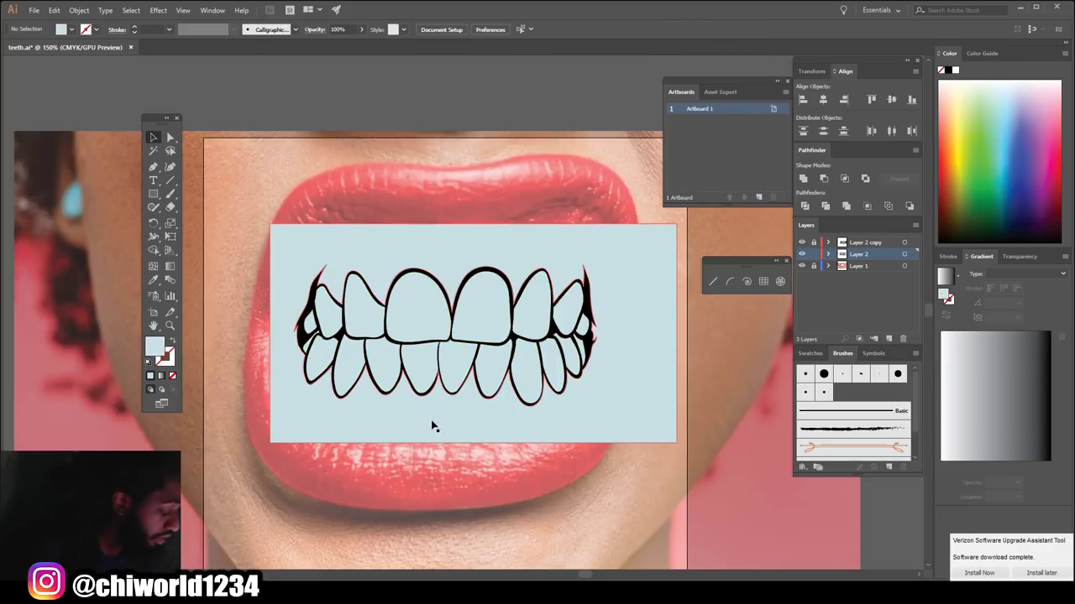
Step: Isolate the merged group, delete the pale blue area surrounding the teeth, and exit isolation mode
left_click(433, 424)
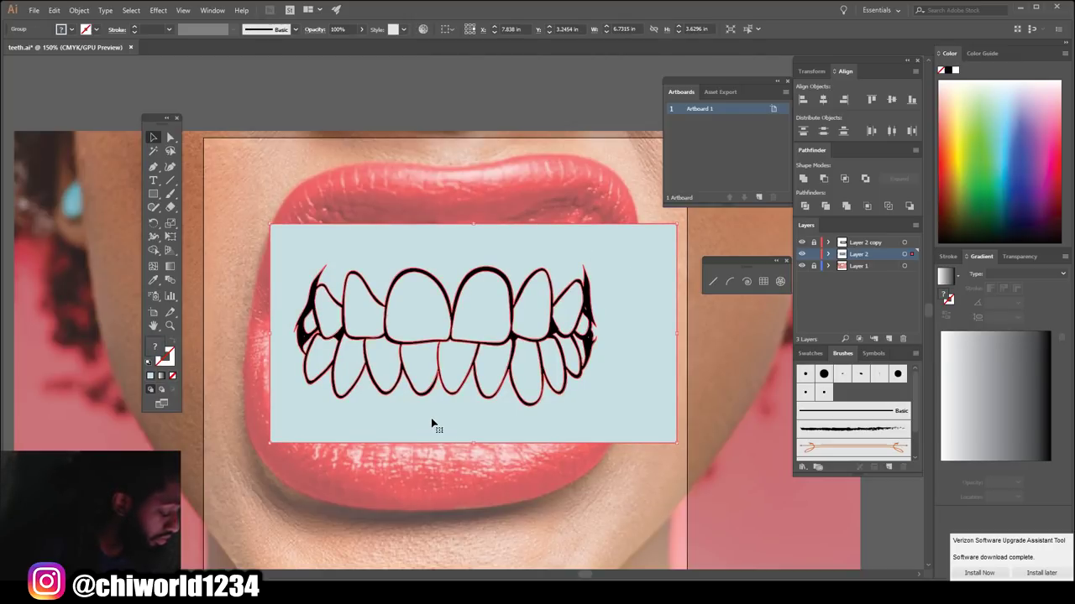
right_click(431, 423)
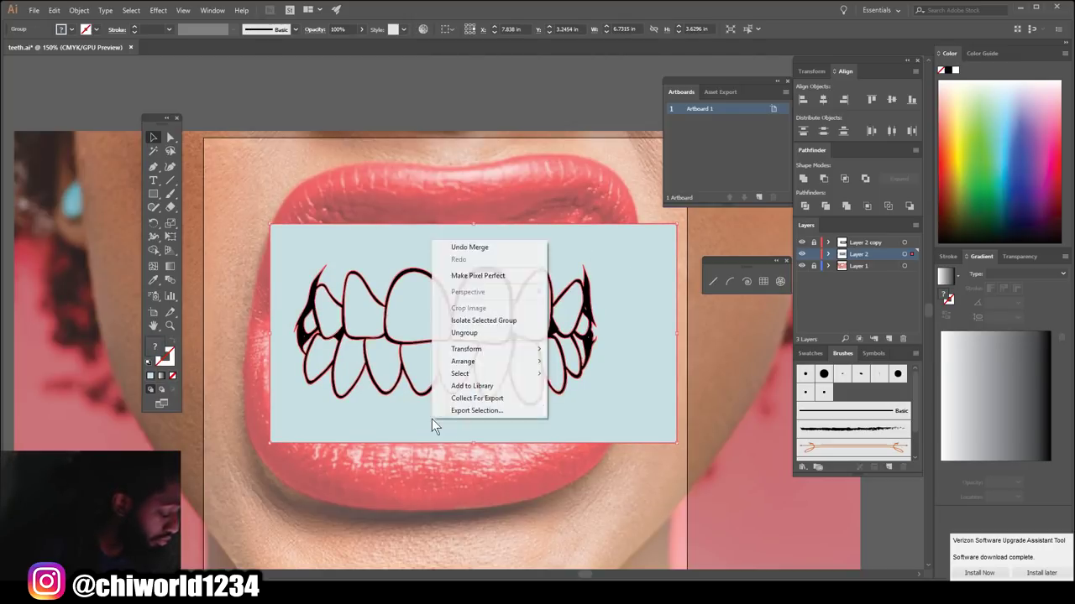
left_click(481, 324)
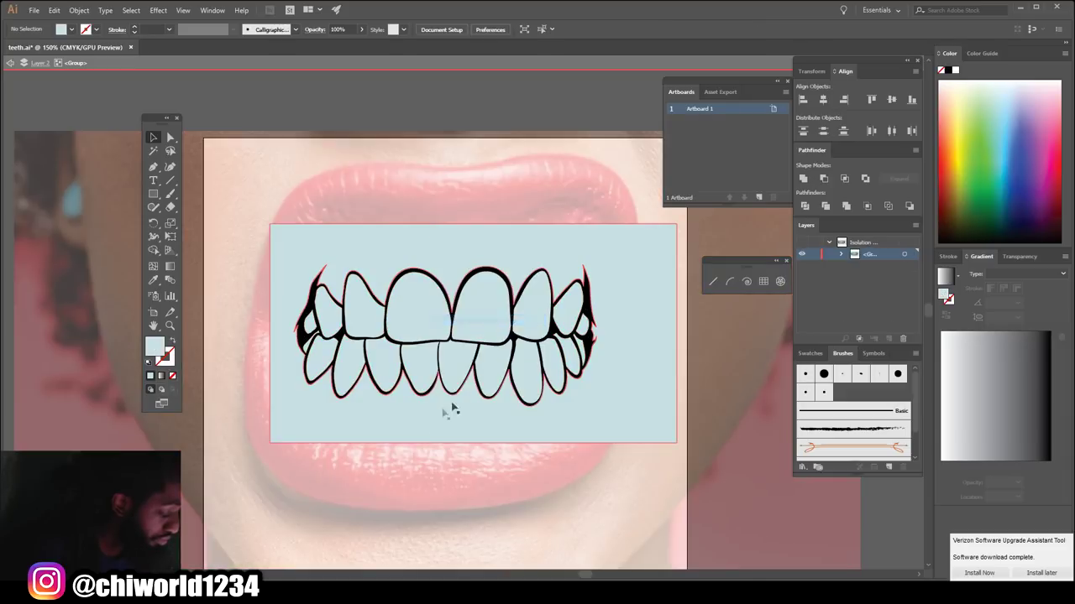
left_click(422, 413)
key("Delete")
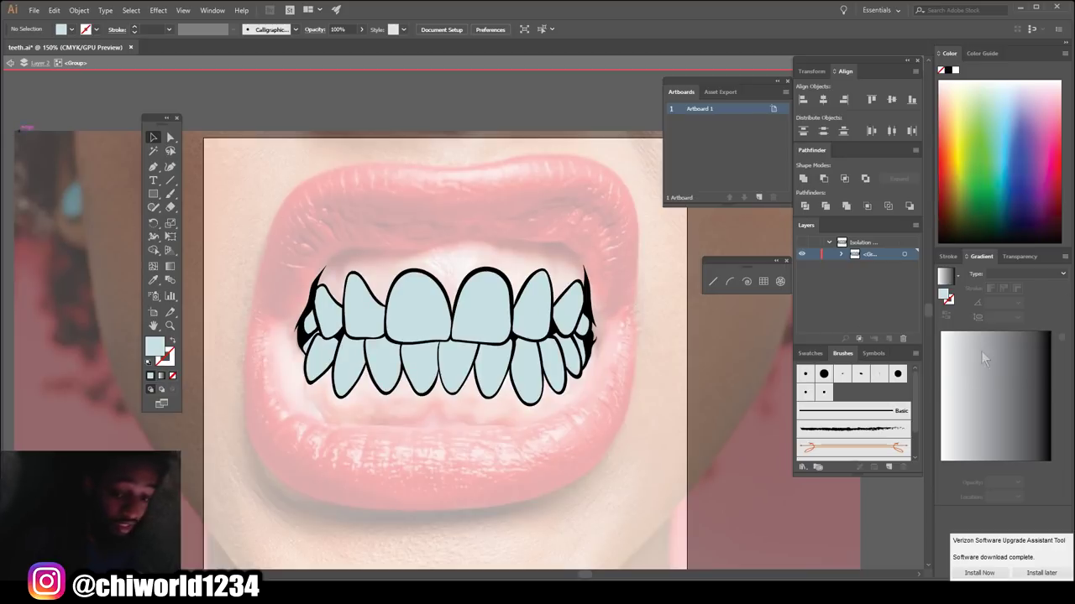
double_click(625, 199)
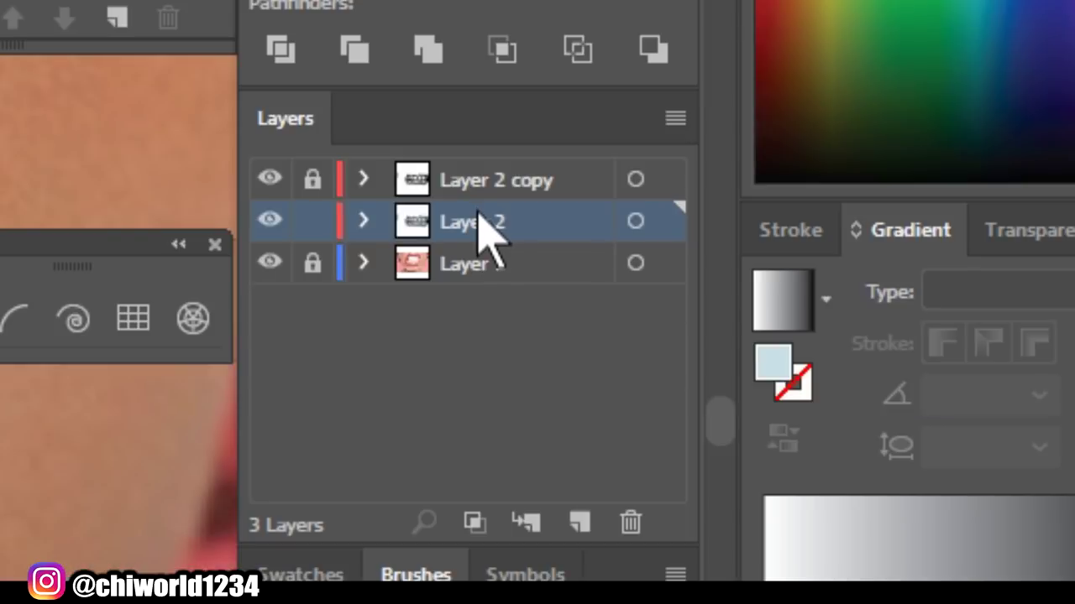
Step: Duplicate Layer 2 again, lock the original Layer 2, and make the new unlocked copy active
left_click_drag(479, 215, 586, 529)
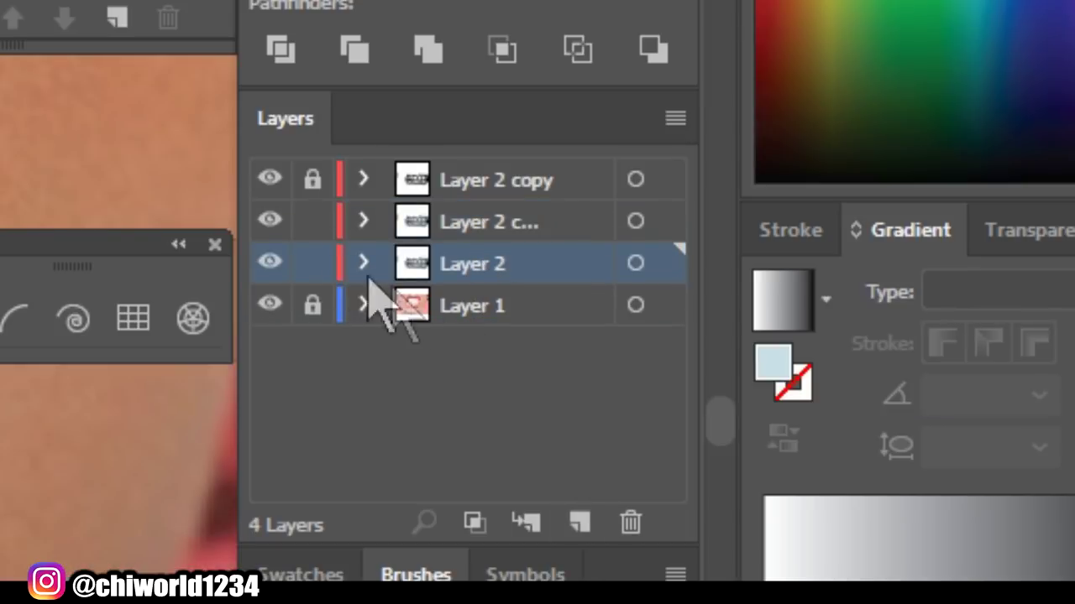
left_click(306, 260)
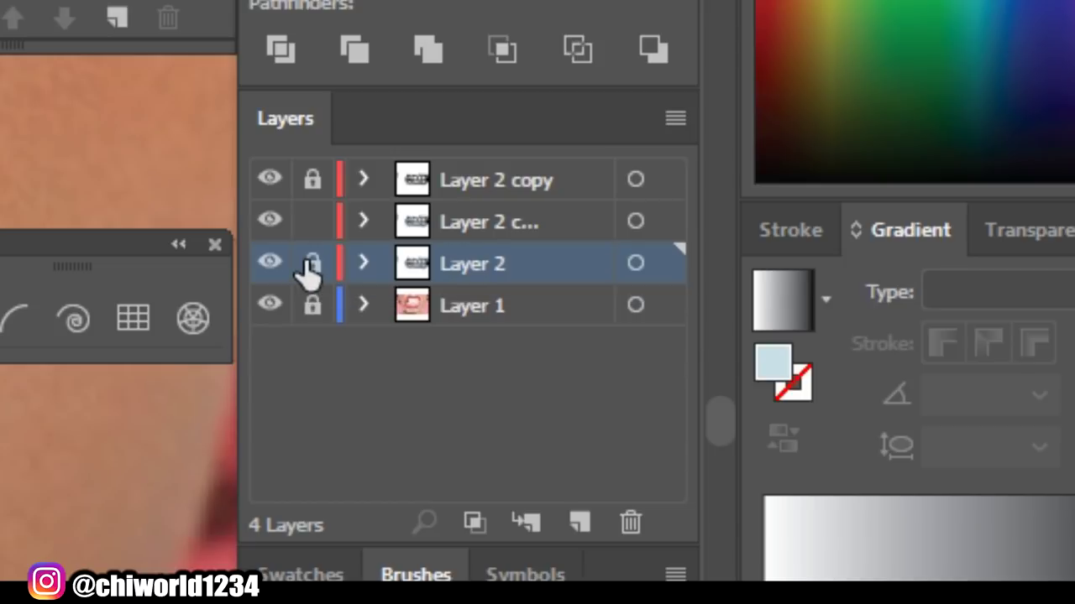
left_click(480, 214)
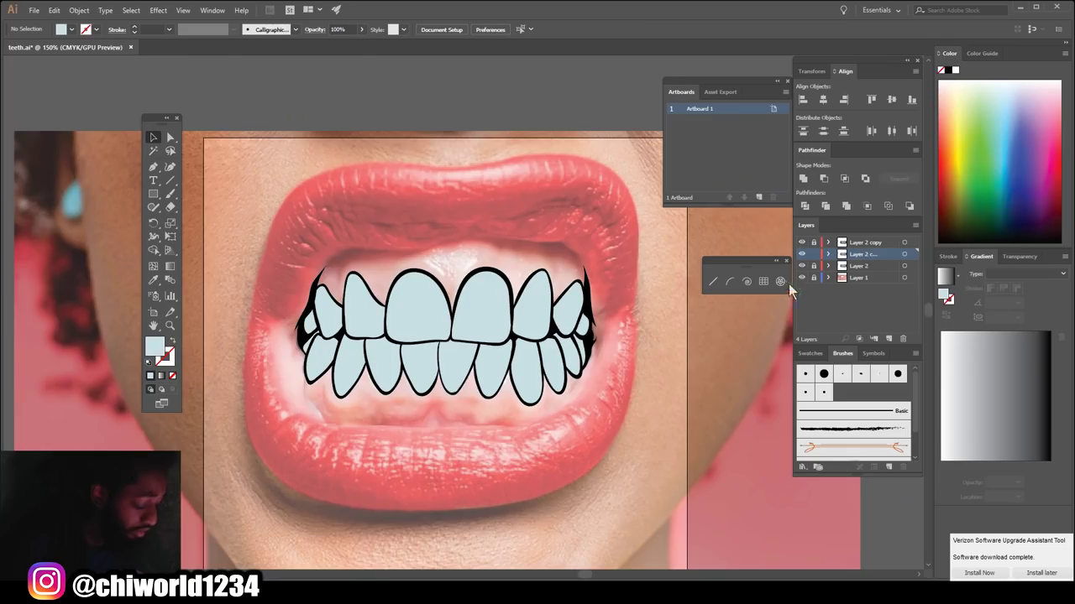
Step: Isolate the coloured teeth group on the new Layer 2 copy
key("ctrl+plus")
key("ctrl+plus")
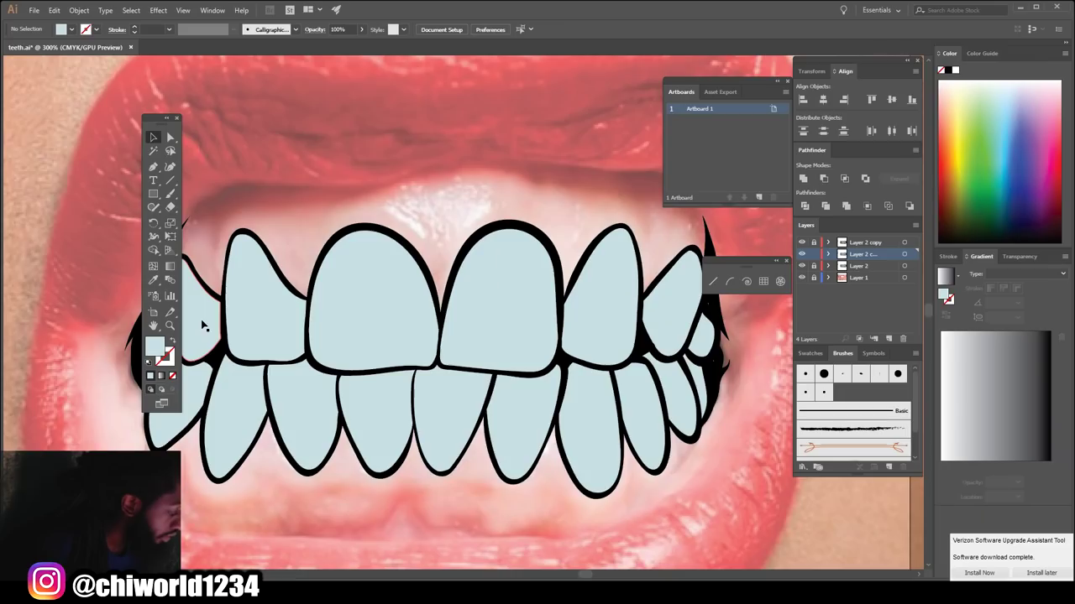
left_click(202, 320)
right_click(201, 320)
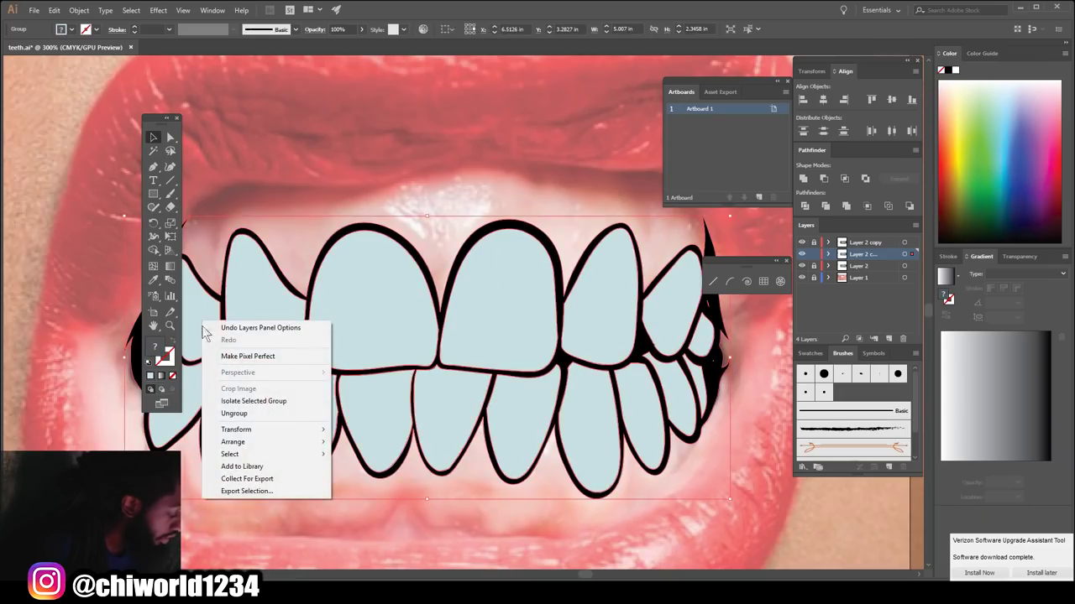
left_click(253, 401)
left_click(194, 333)
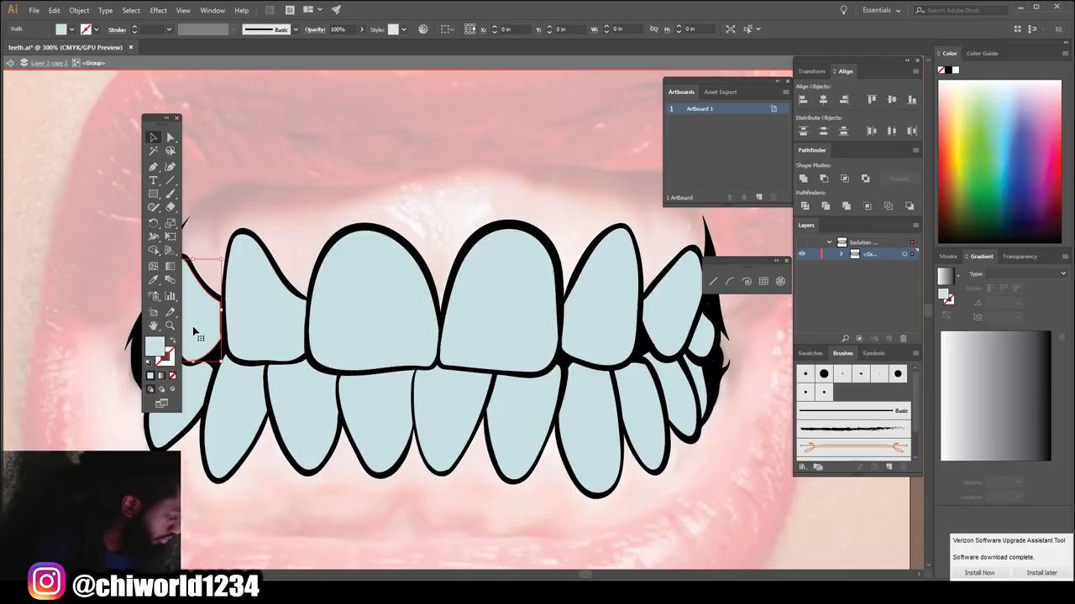
left_click(252, 325, "shift")
left_click(368, 318, "shift")
left_click(528, 319, "shift")
left_click(612, 320, "shift")
left_click(686, 307, "shift")
left_click(710, 340, "shift")
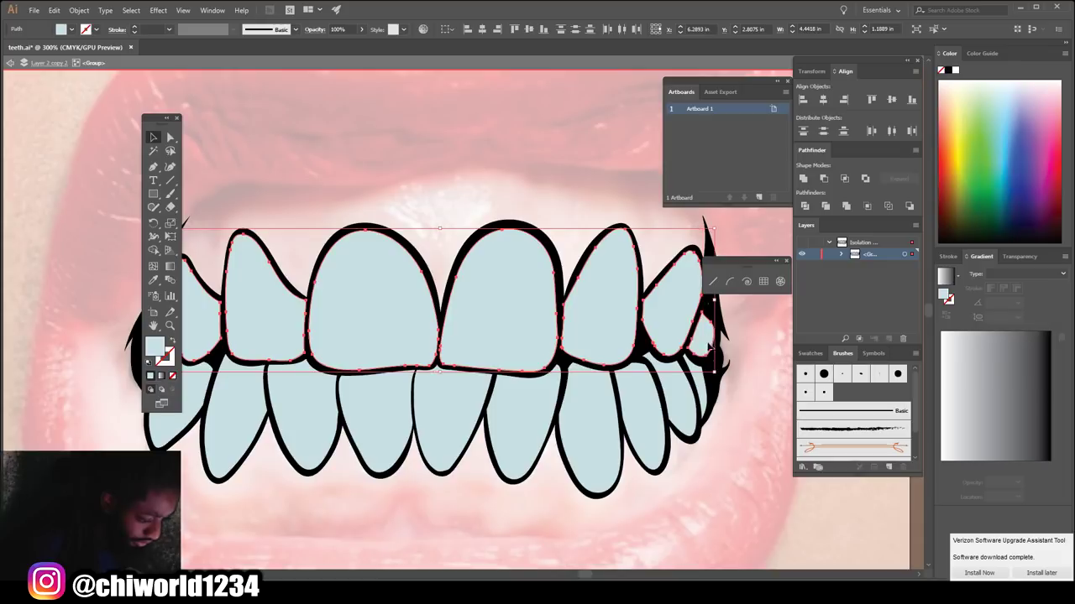
left_click(699, 388, "shift")
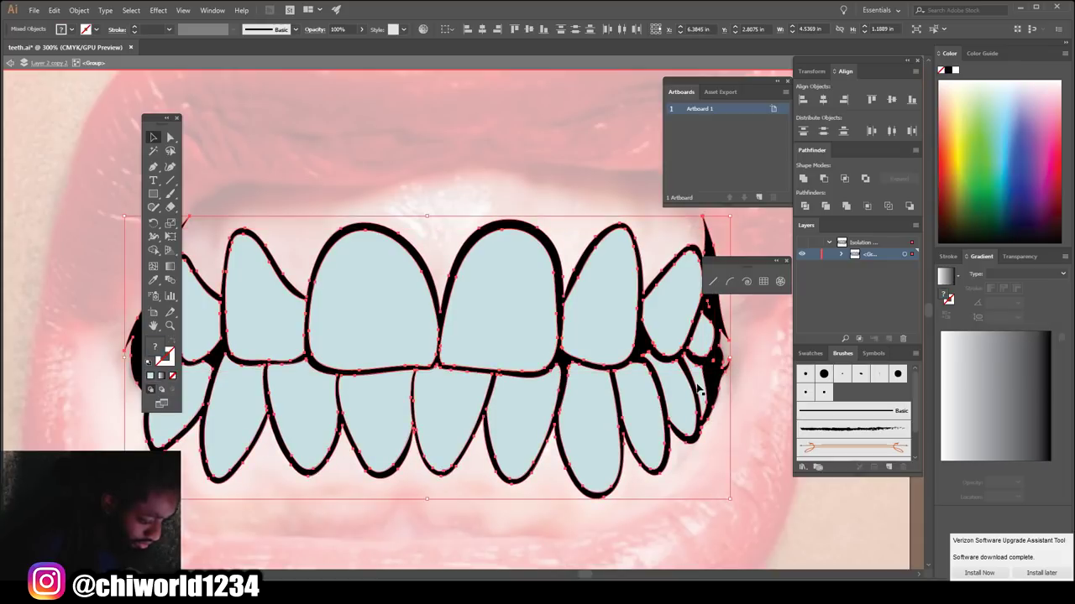
left_click(749, 423)
right_click(697, 372)
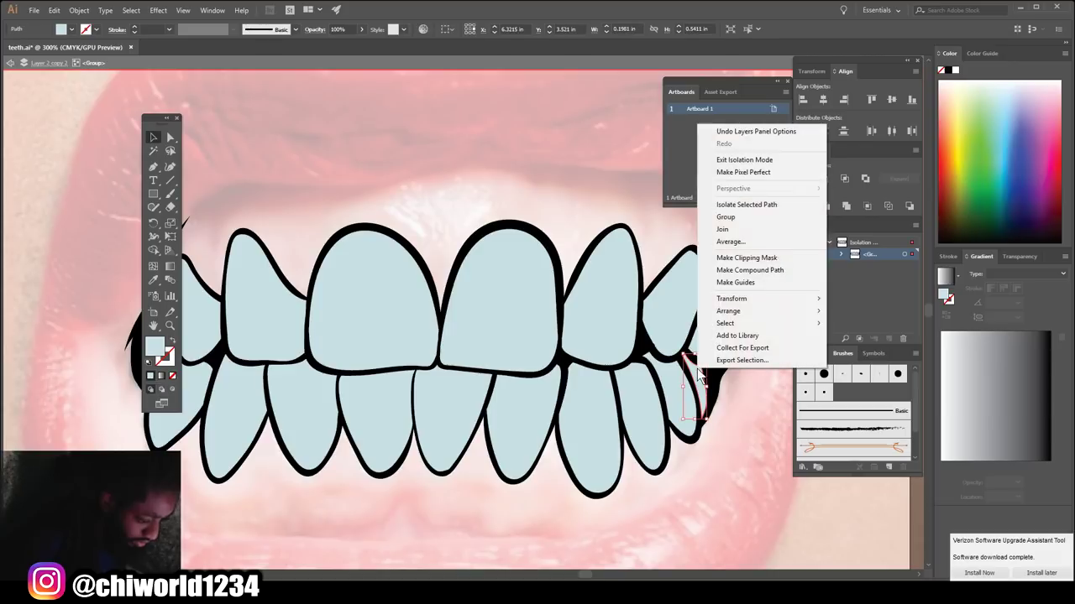
Step: Select the pale blue fill shapes of all upper and lower teeth together, leaving out the black outlines
left_click(672, 301)
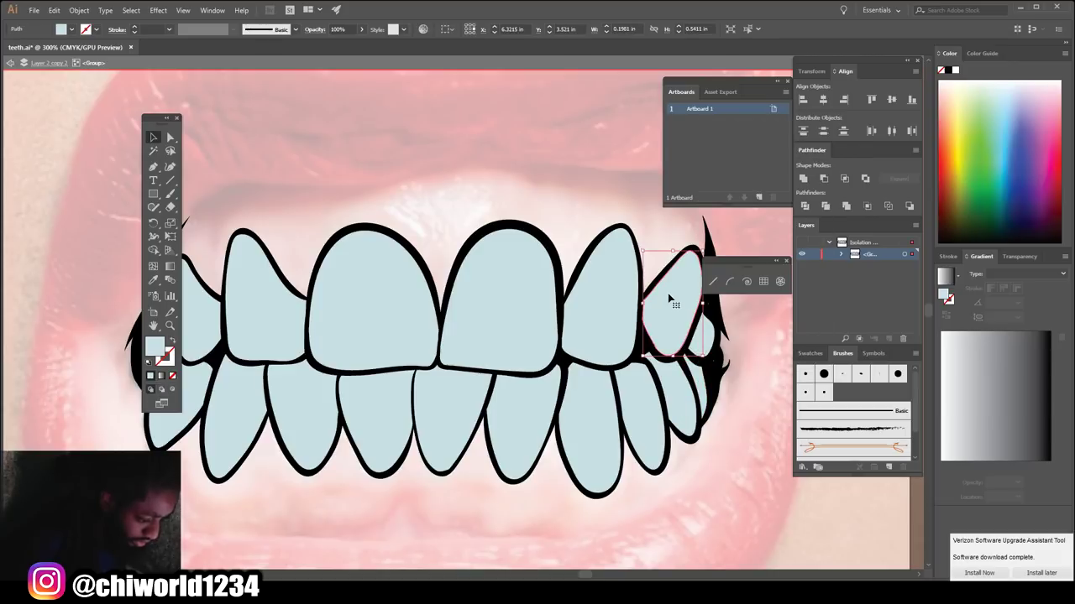
left_click(710, 340, "shift")
left_click(704, 395, "shift")
left_click(679, 403, "shift")
left_click(634, 405, "shift")
left_click(587, 314, "shift")
left_click(590, 378, "shift")
left_click(509, 394, "shift")
left_click(497, 322, "shift")
left_click(427, 391, "shift")
left_click(388, 393, "shift")
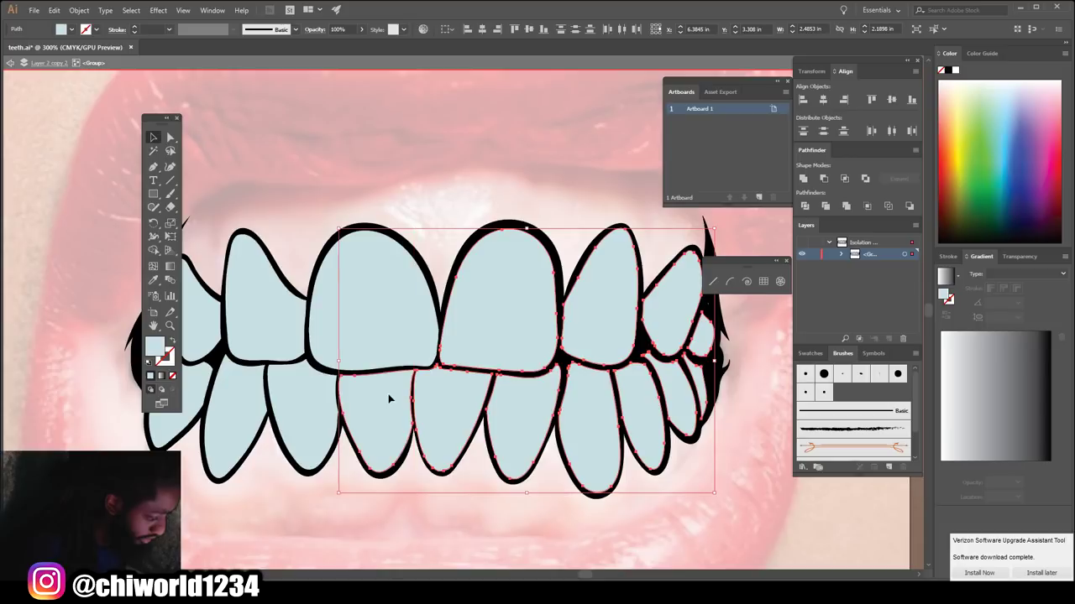
left_click(207, 351, "shift")
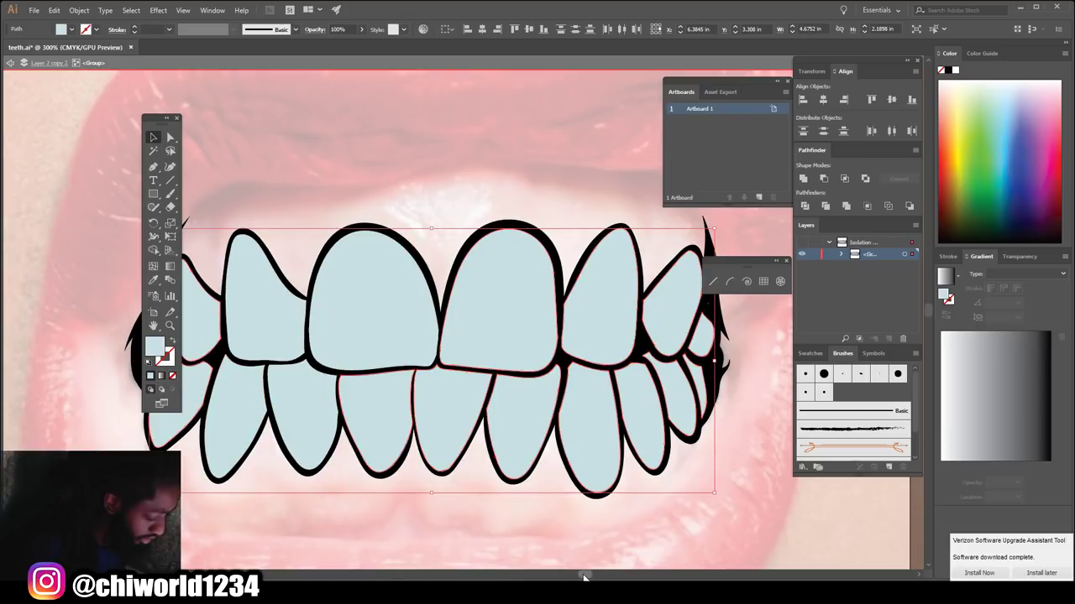
left_click_drag(584, 578, 580, 578)
left_click(299, 332, "shift")
left_click(393, 326, "shift")
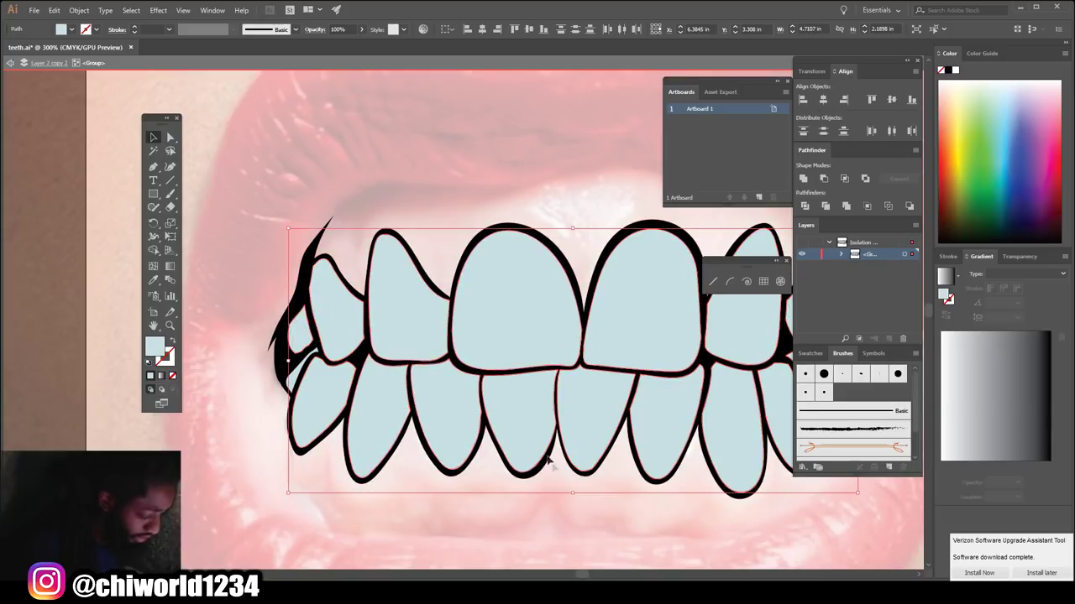
key("ctrl")
key("ctrl+minus")
scroll(596, 240, "right", 2)
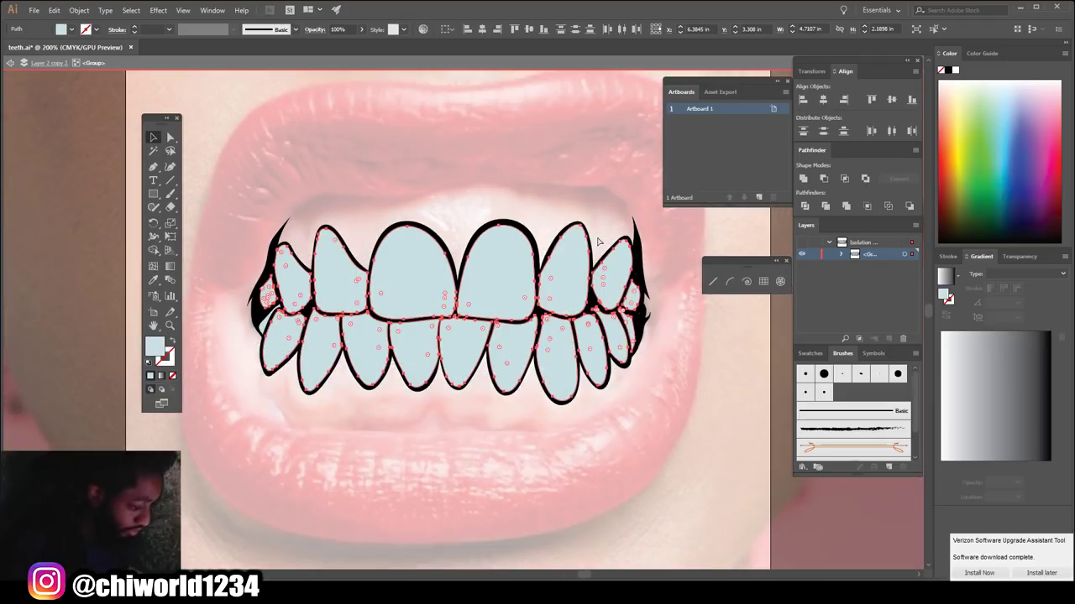
key("ctrl+equal")
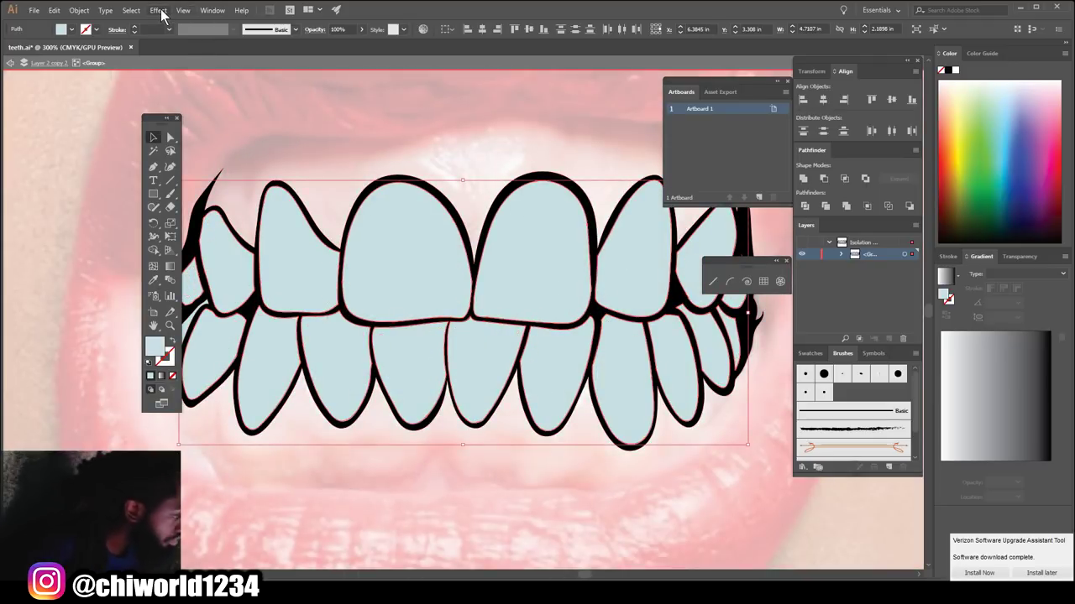
Step: Apply the Artistic Film Grain effect to the selected teeth fills with Grain 20, Highlight Area 13 and Intensity 9
left_click(158, 10)
mouse_move(233, 194)
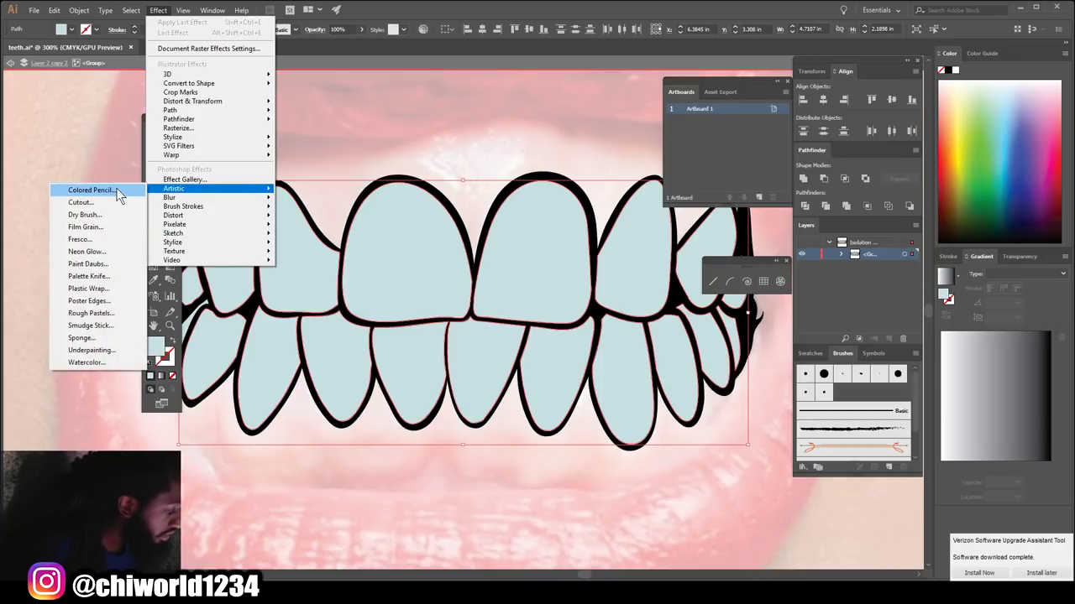
left_click(91, 189)
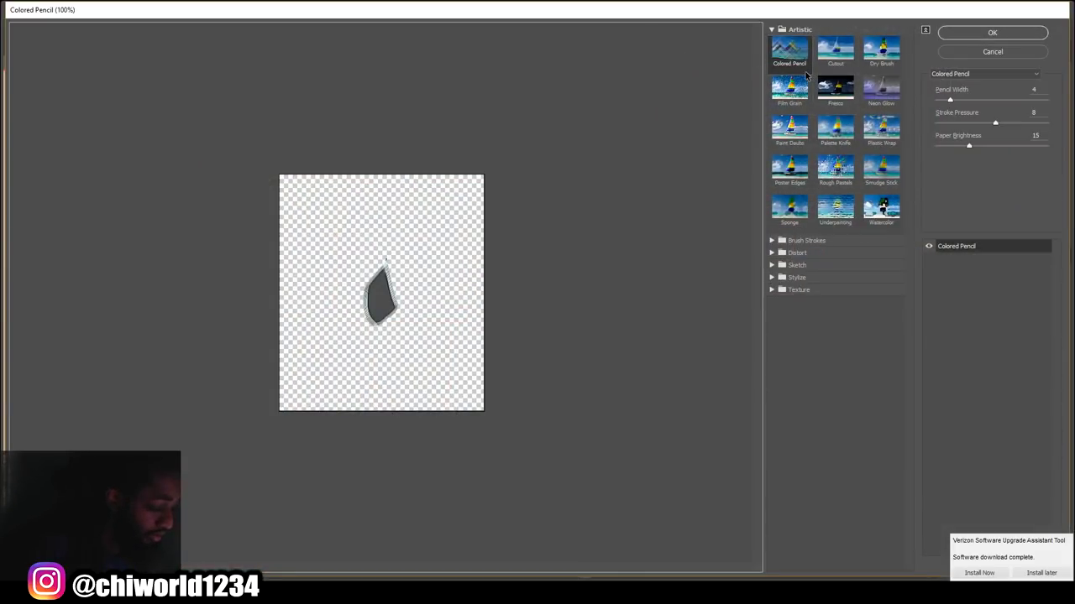
left_click(790, 88)
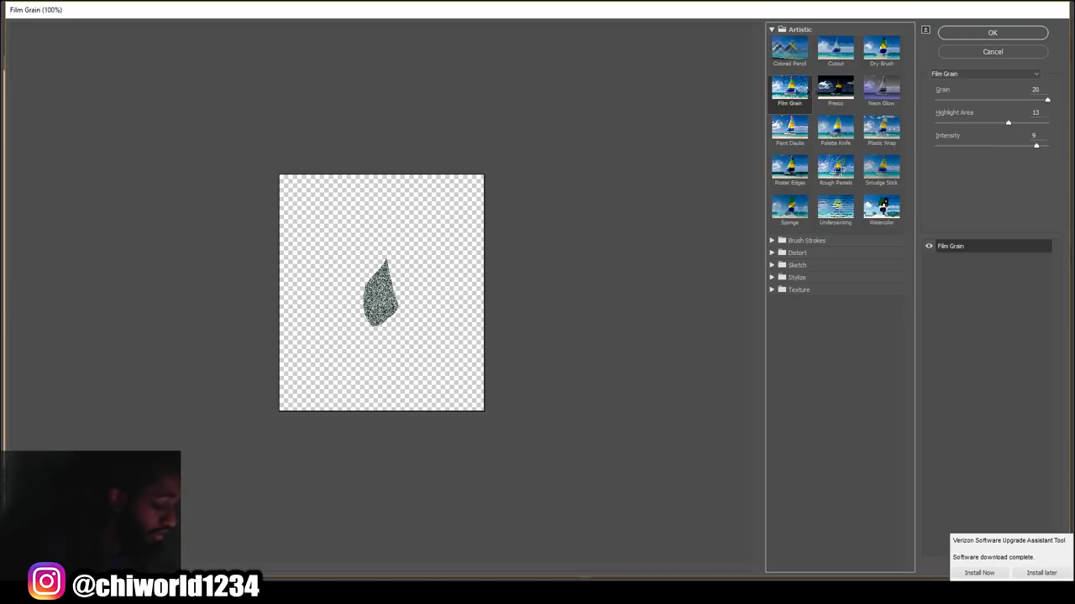
left_click(990, 34)
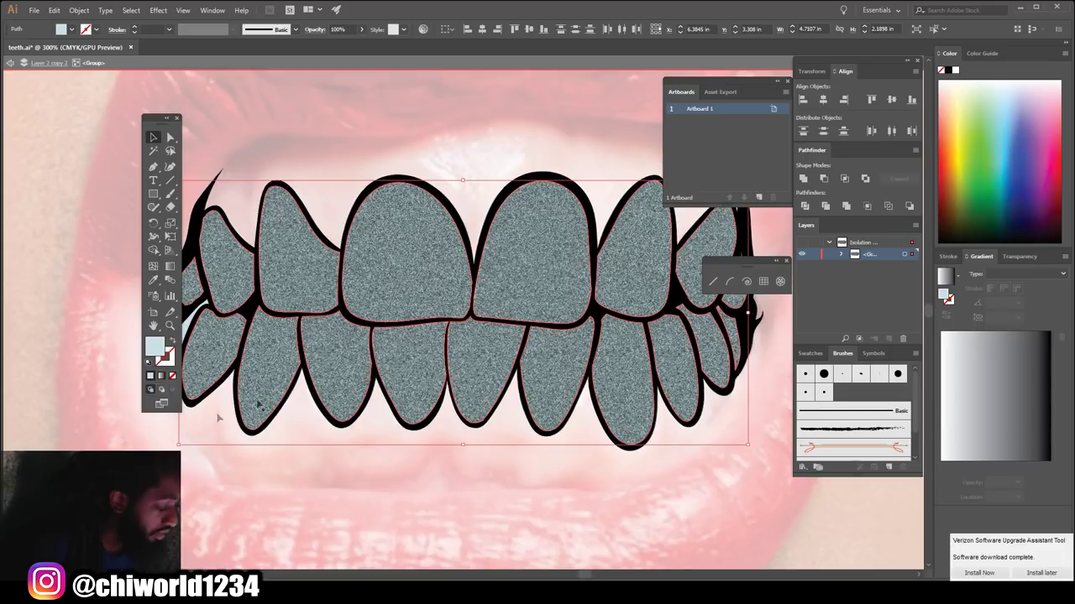
Step: Set the fill colour of the selected teeth to the very pale blue EBFDFF
double_click(152, 350)
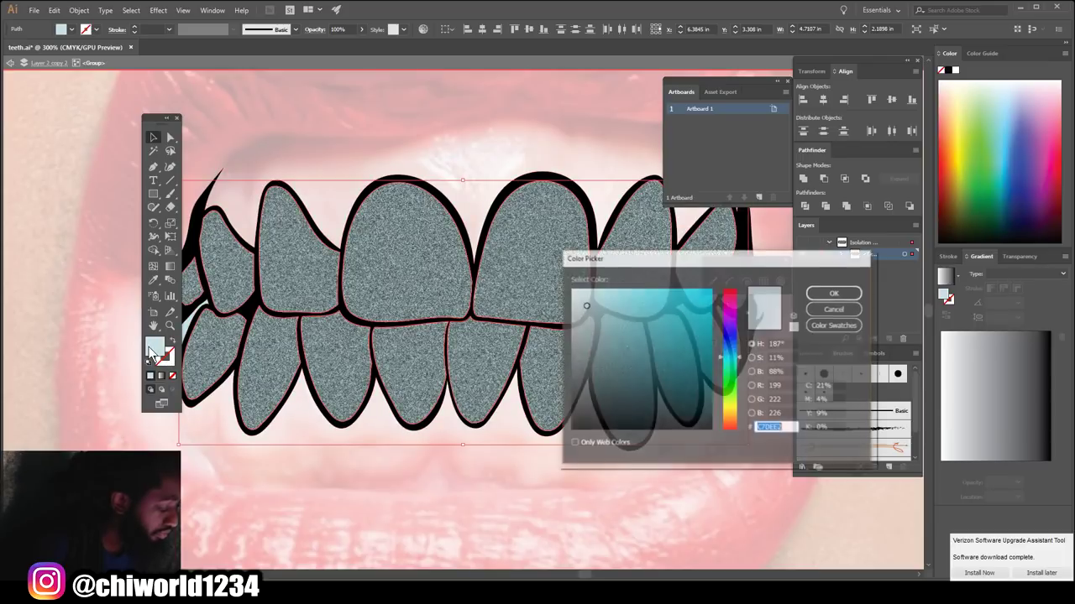
left_click_drag(587, 304, 581, 288)
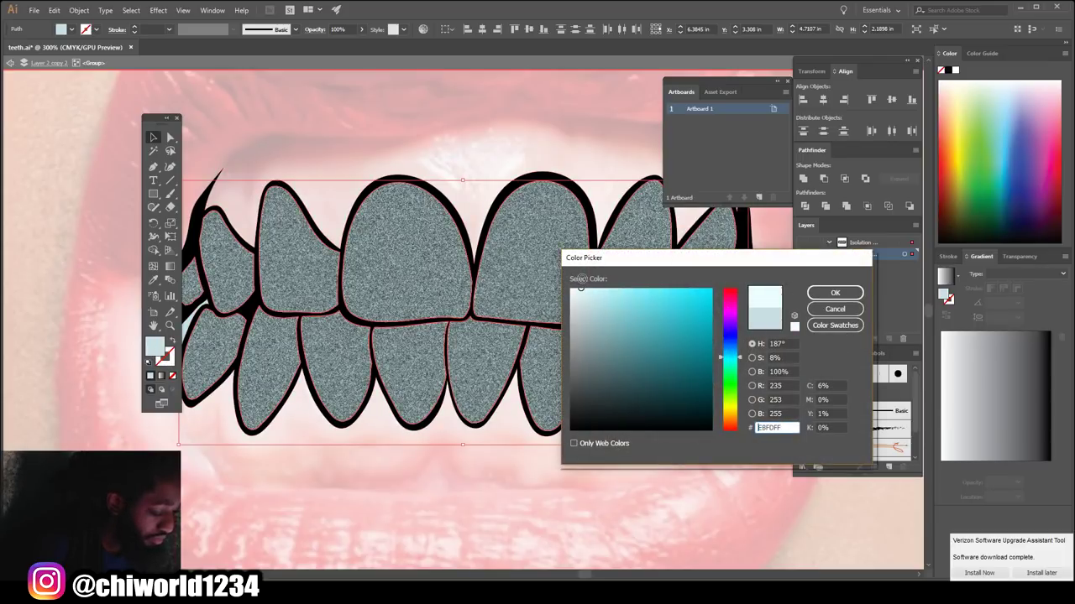
left_click(822, 294)
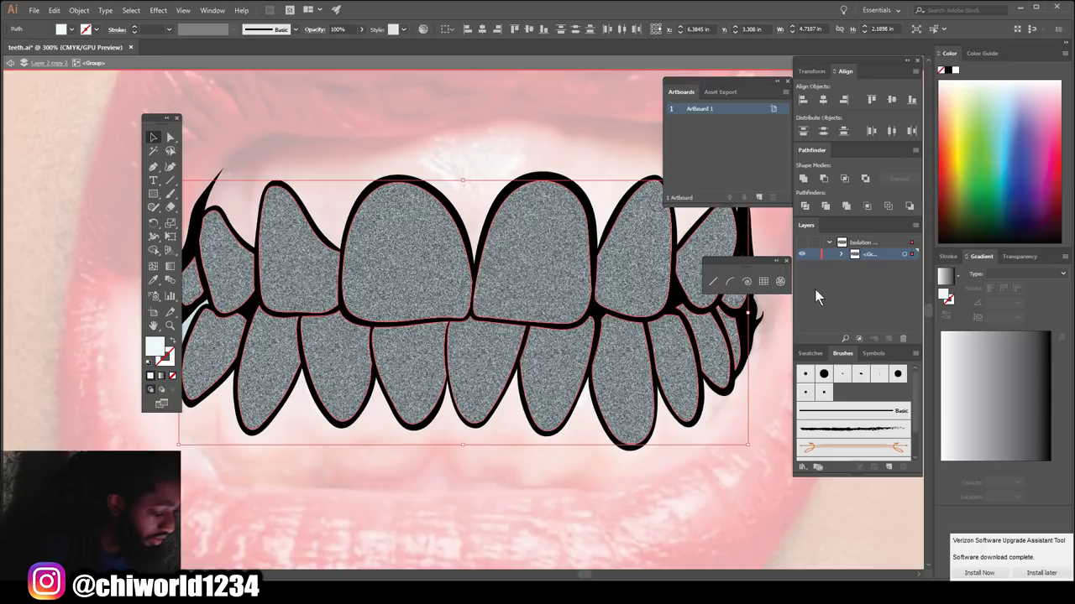
Step: Deselect the teeth and examine the grain texture on their fills up close
left_click(411, 118)
key("ctrl+1")
key("ctrl+plus")
key("ctrl+plus")
key("ctrl+plus")
key("ctrl+plus")
key("ctrl+minus")
key("ctrl+plus")
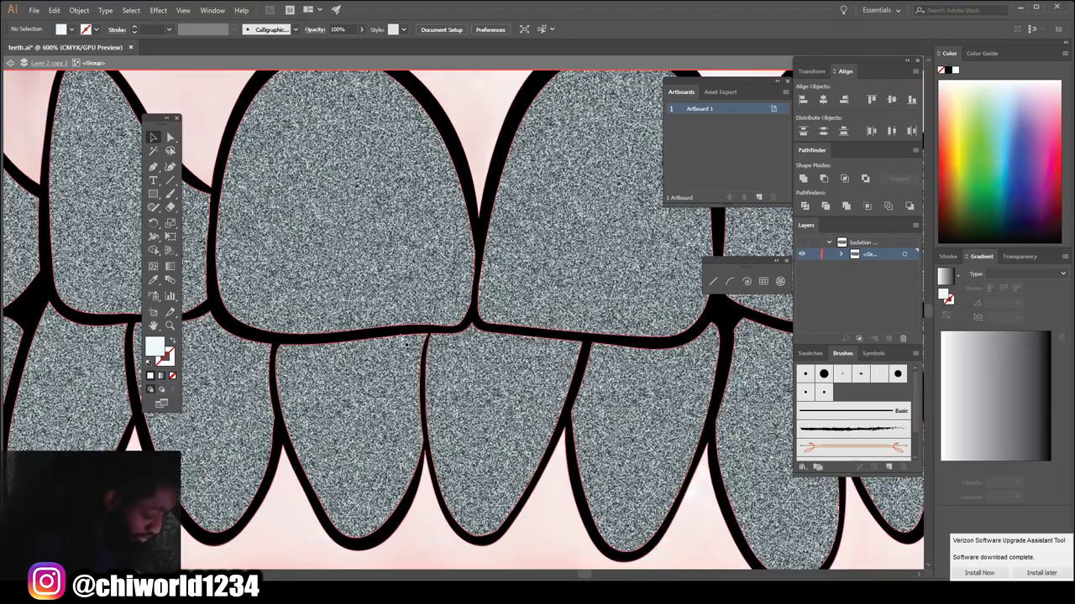
Step: Undo the fill colour change and the Film Grain effect on the teeth
key("ctrl+a")
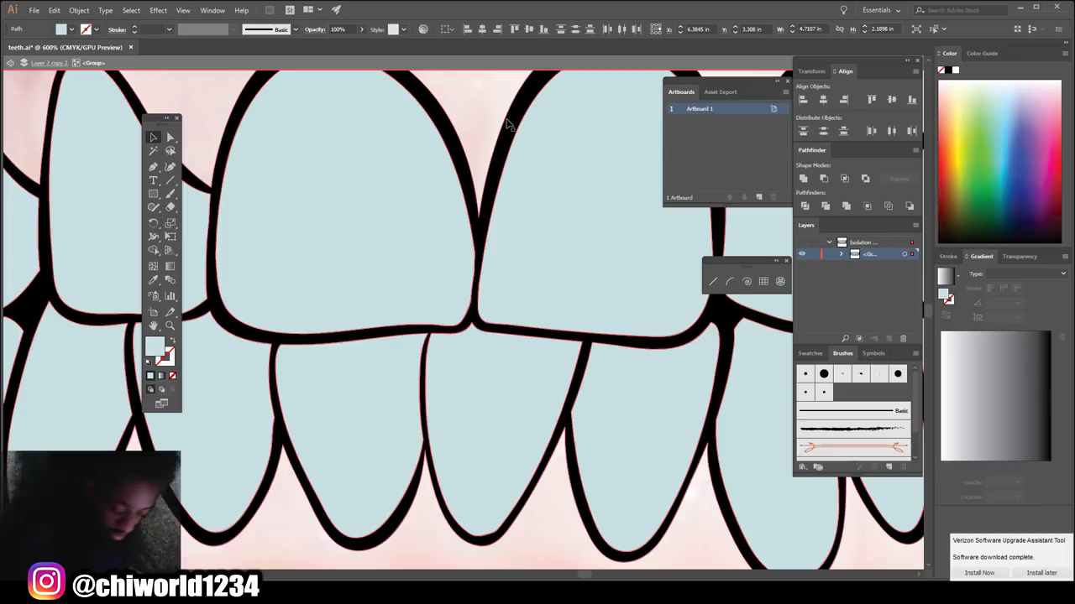
key("ctrl+minus")
key("ctrl+minus")
key("ctrl+a")
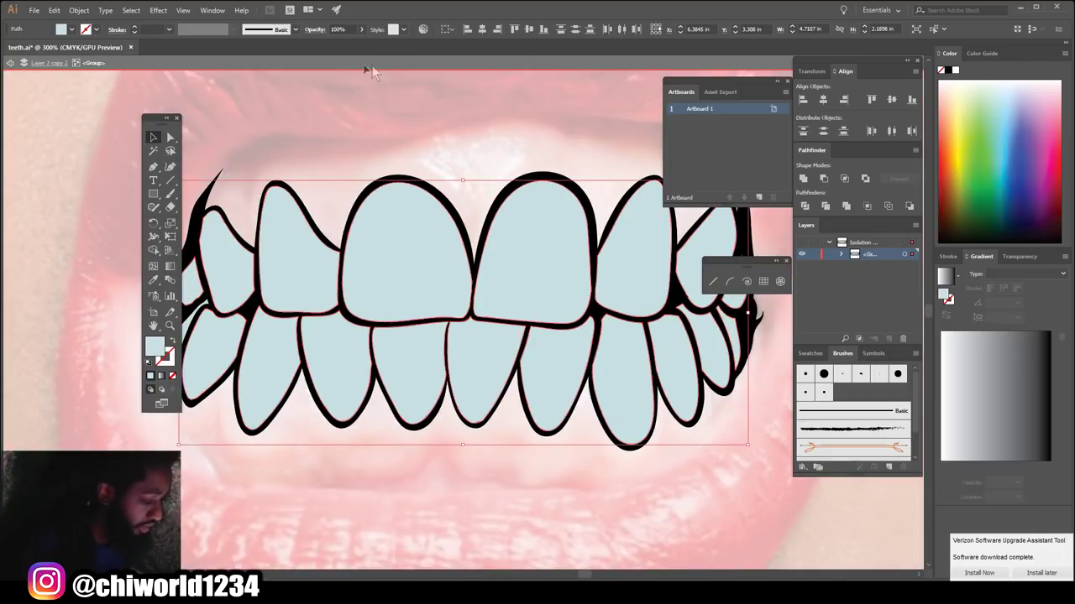
Step: Apply the Artistic Film Grain effect to the selected teeth fills with Grain 12, Highlight Area 3 and Intensity 5
left_click(158, 11)
mouse_move(228, 191)
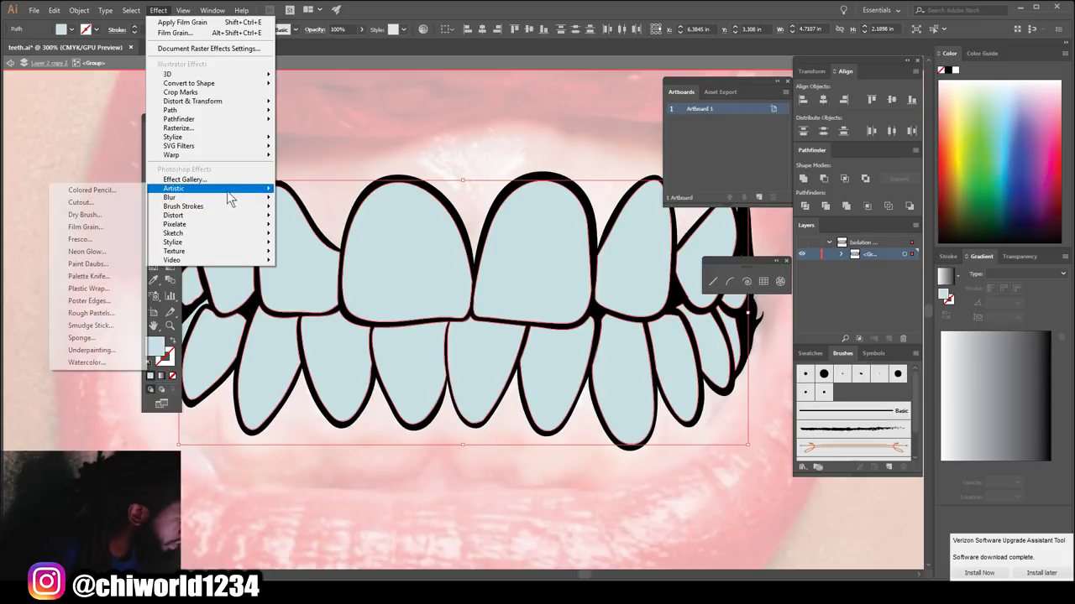
left_click(124, 188)
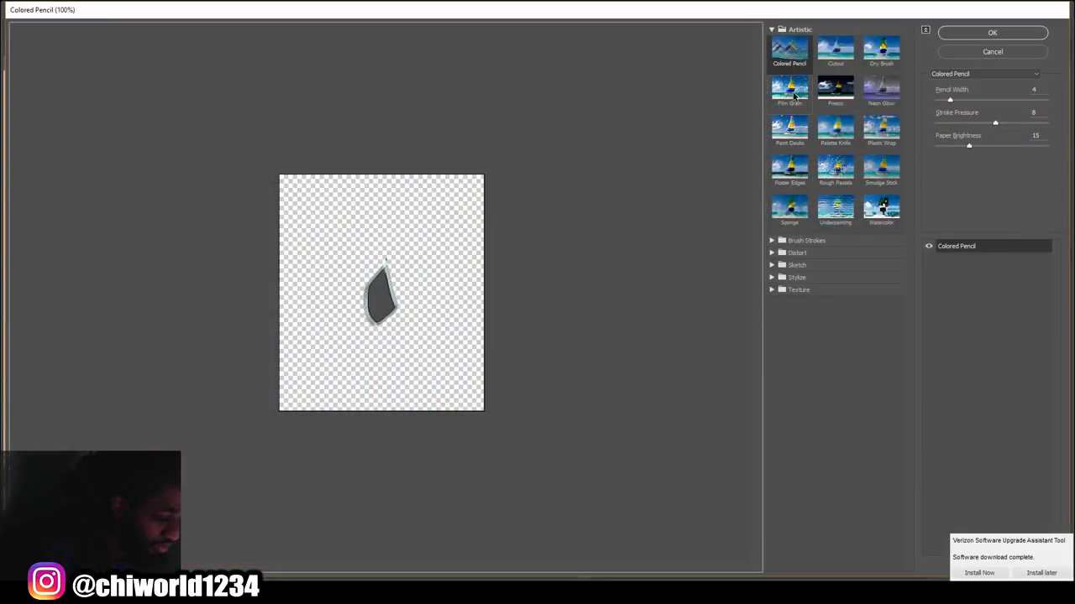
left_click(790, 91)
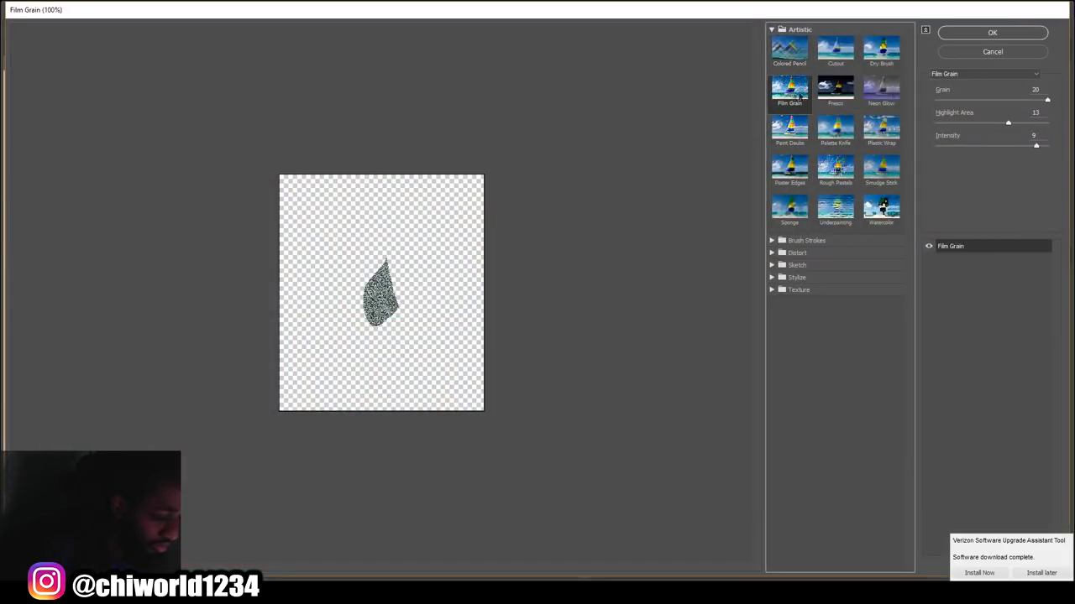
left_click_drag(1048, 102, 989, 103)
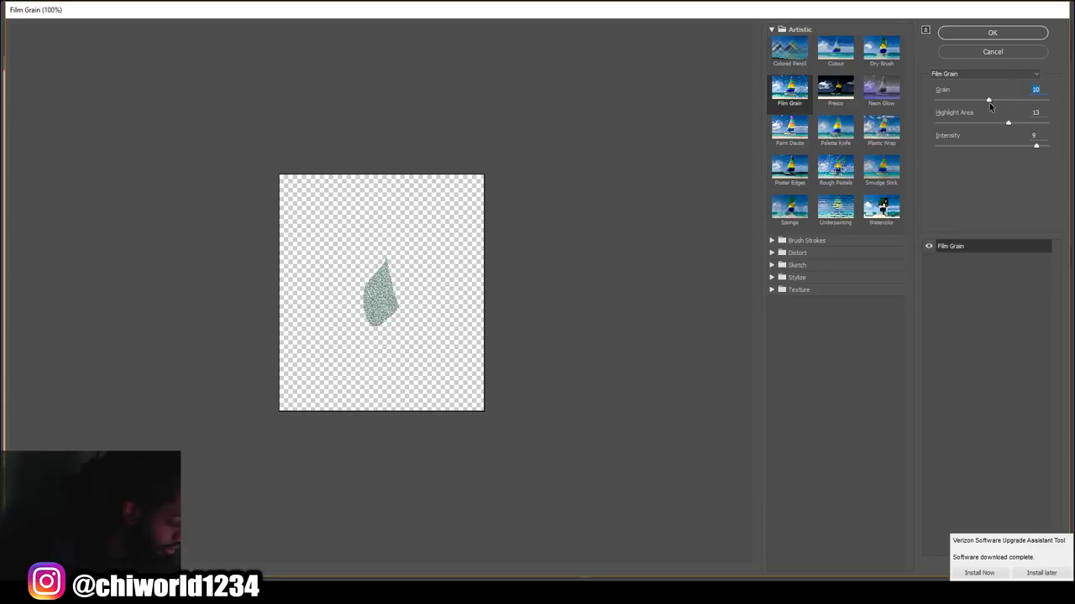
left_click(789, 49)
left_click(783, 95)
left_click_drag(995, 98, 1007, 101)
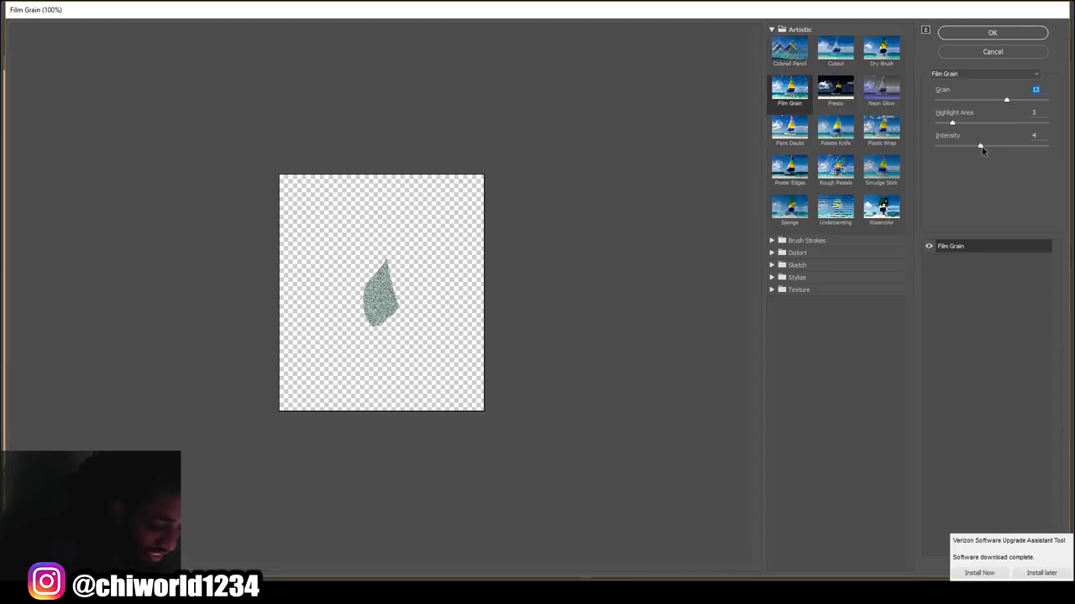
mouse_move(1016, 147)
left_mouse_down()
mouse_move(935, 147)
mouse_move(1024, 146)
left_mouse_up()
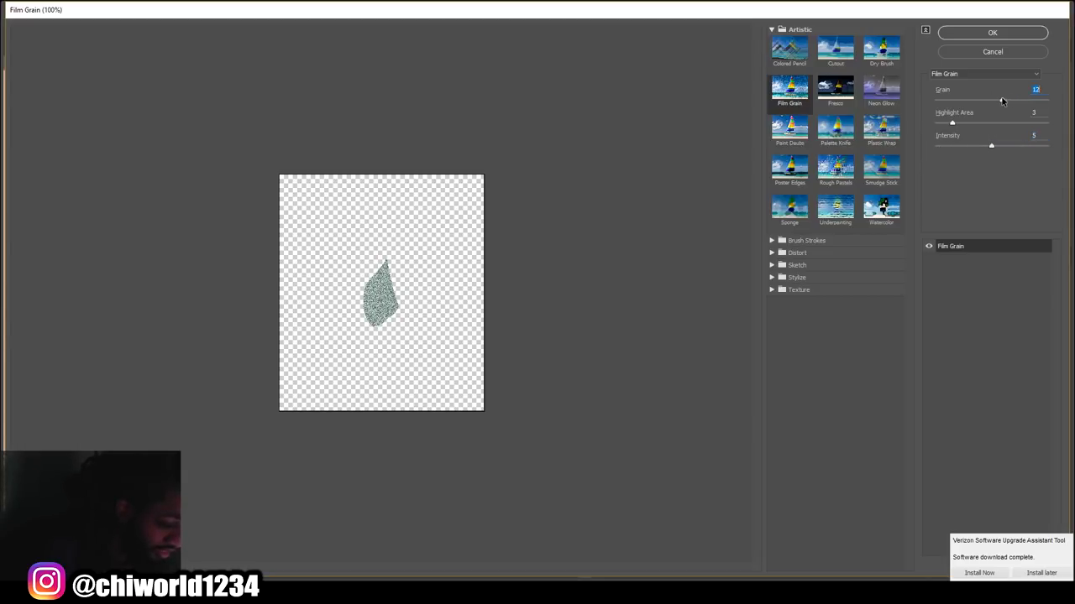
left_click(993, 33)
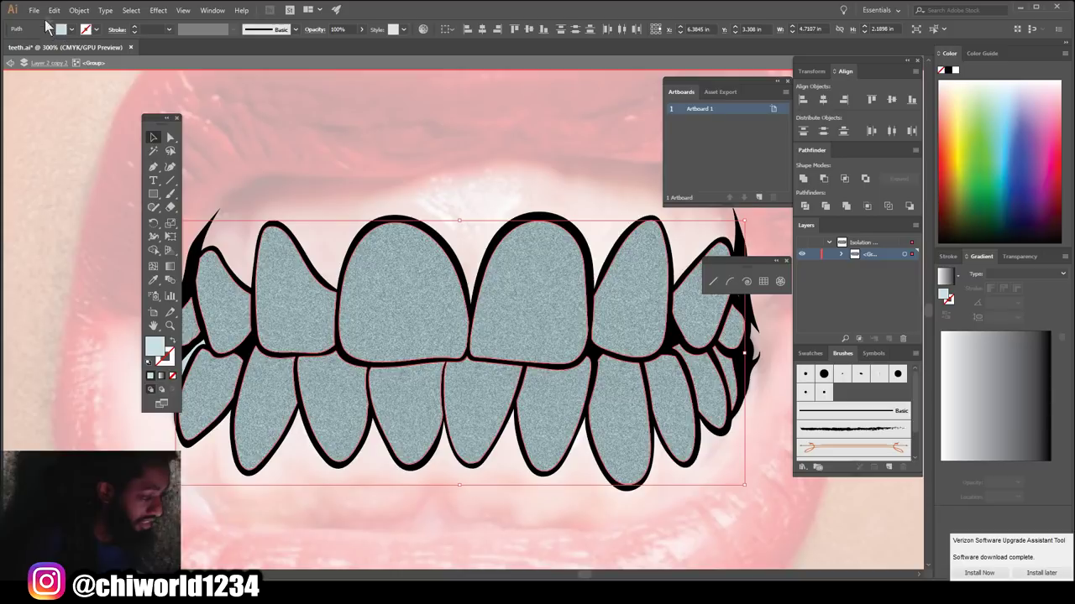
Step: Apply a second Film Grain effect to the teeth fills with Grain 15, Highlight Area 3 and Intensity 5
left_click(158, 10)
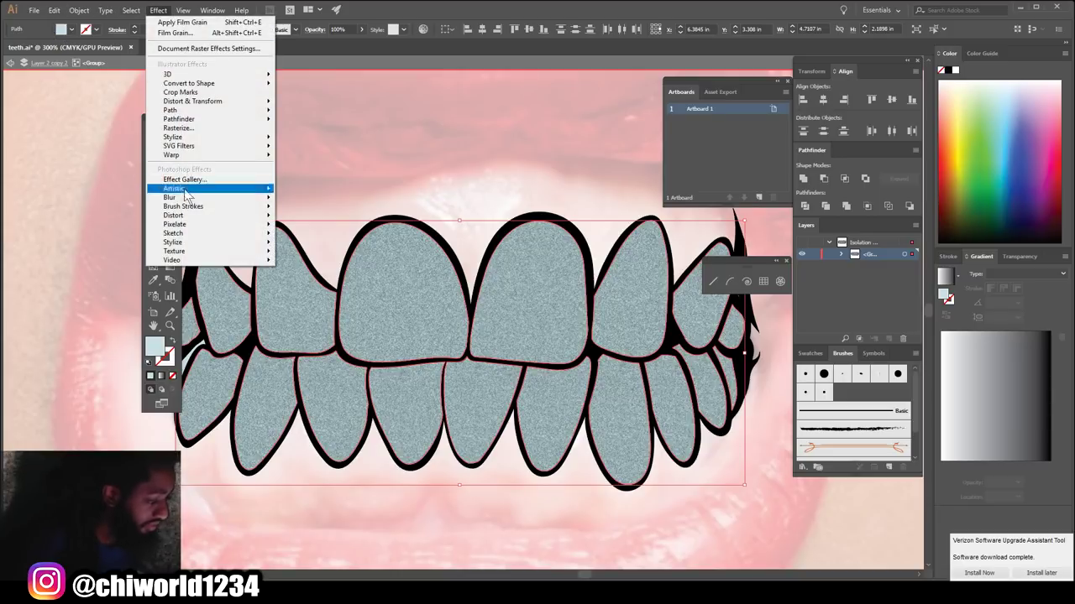
mouse_move(166, 193)
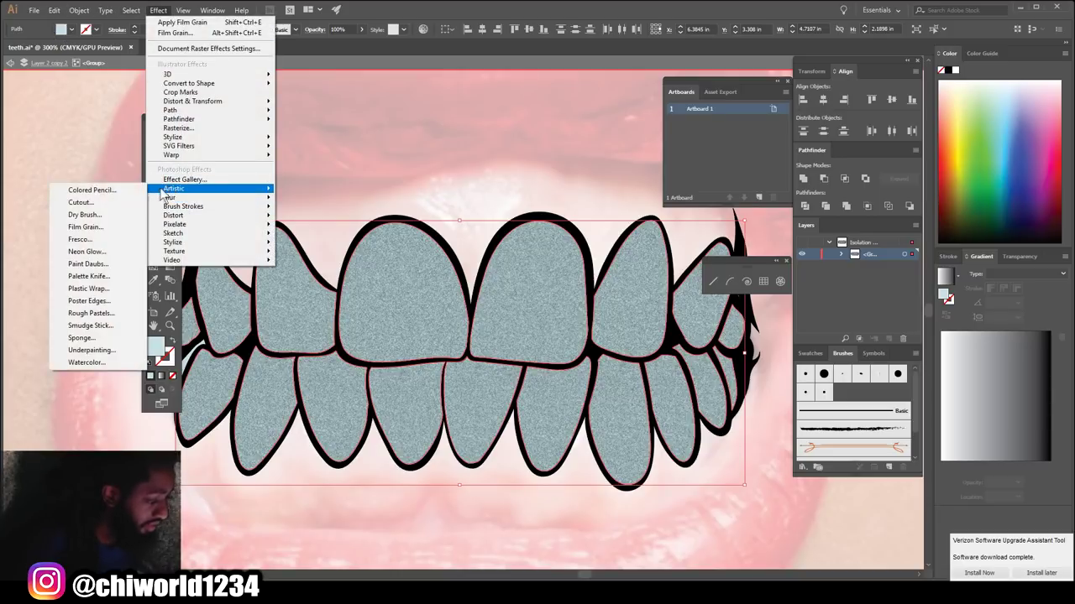
left_click(115, 187)
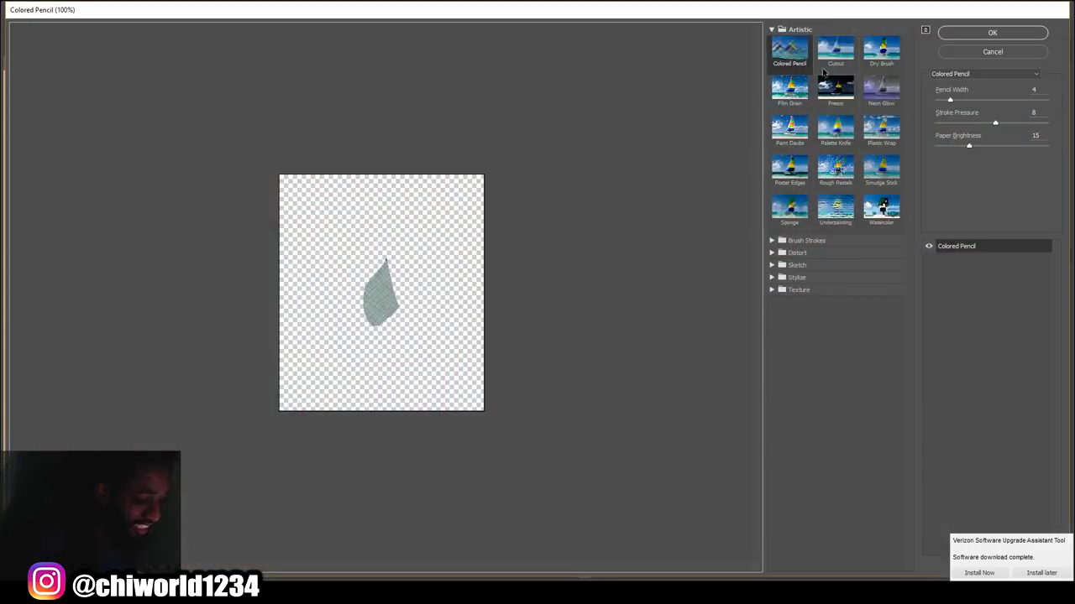
left_click(789, 87)
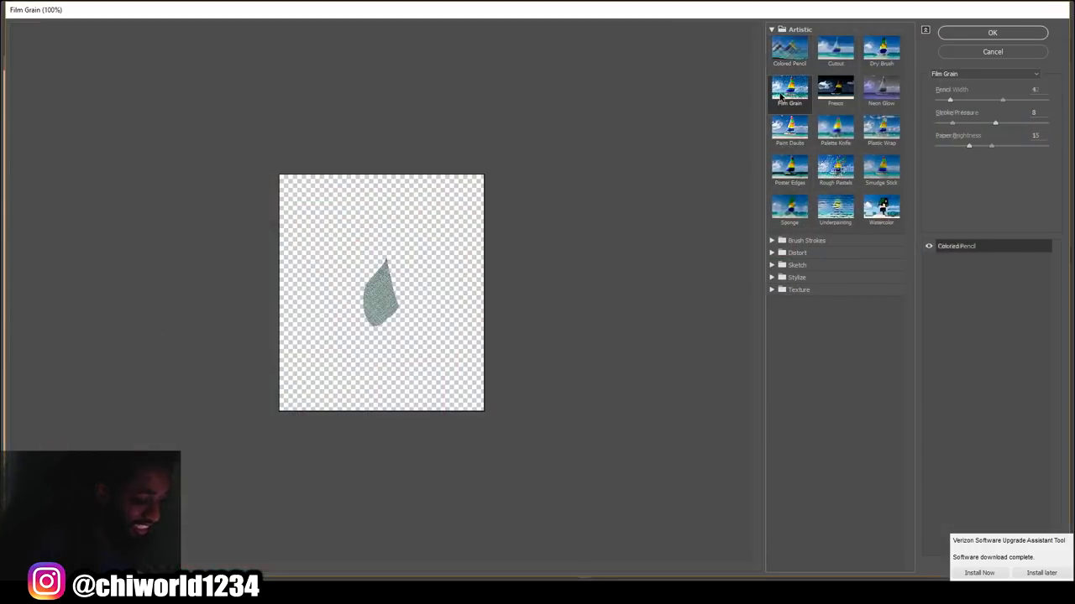
left_click(1004, 101)
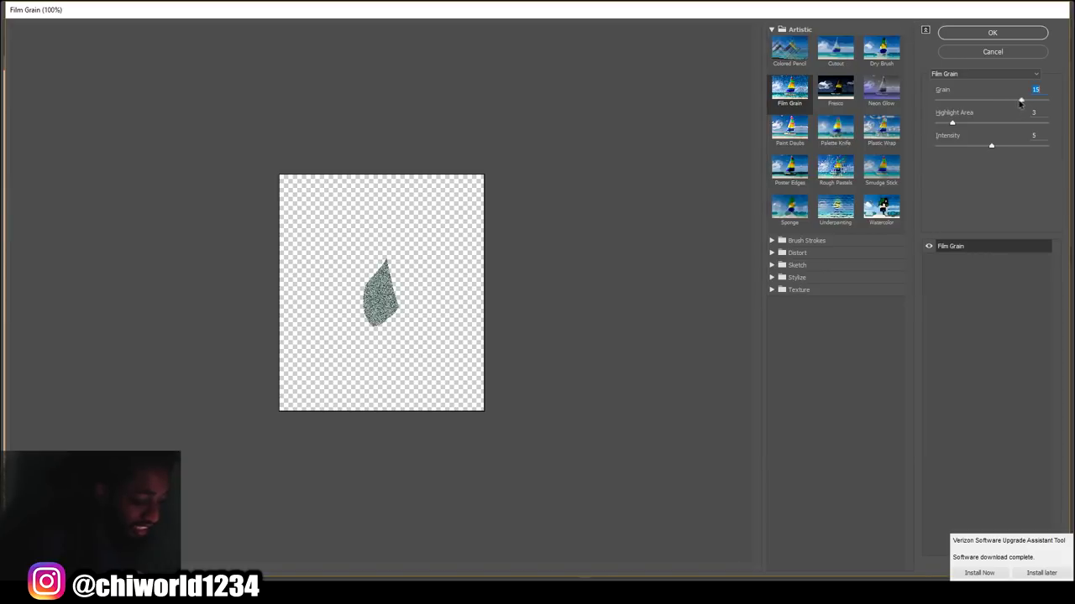
left_click(966, 38)
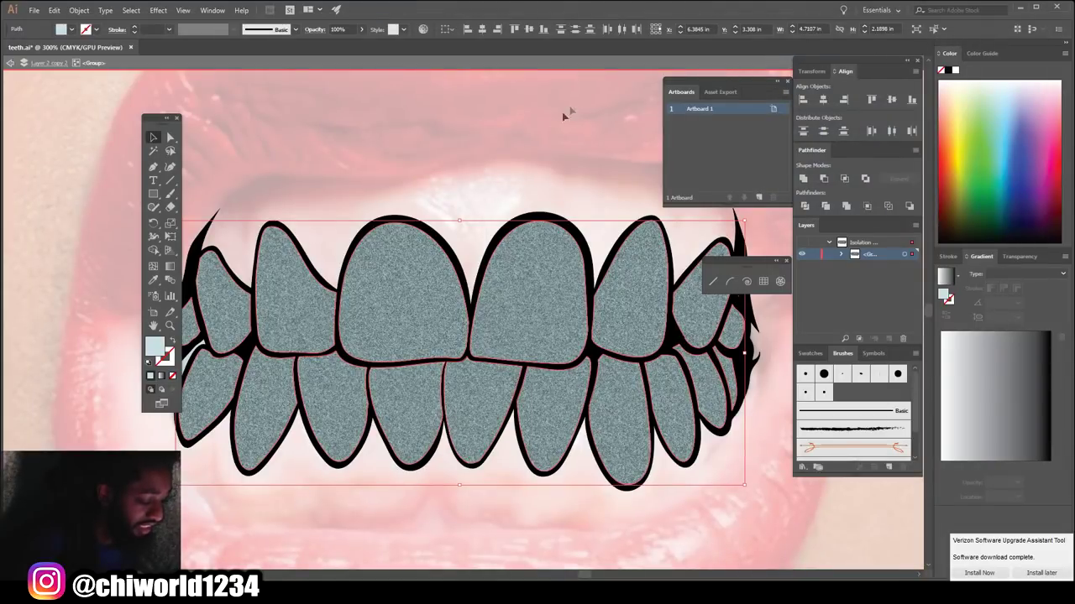
Step: Deselect the teeth fills and exit isolation mode
left_click(518, 146)
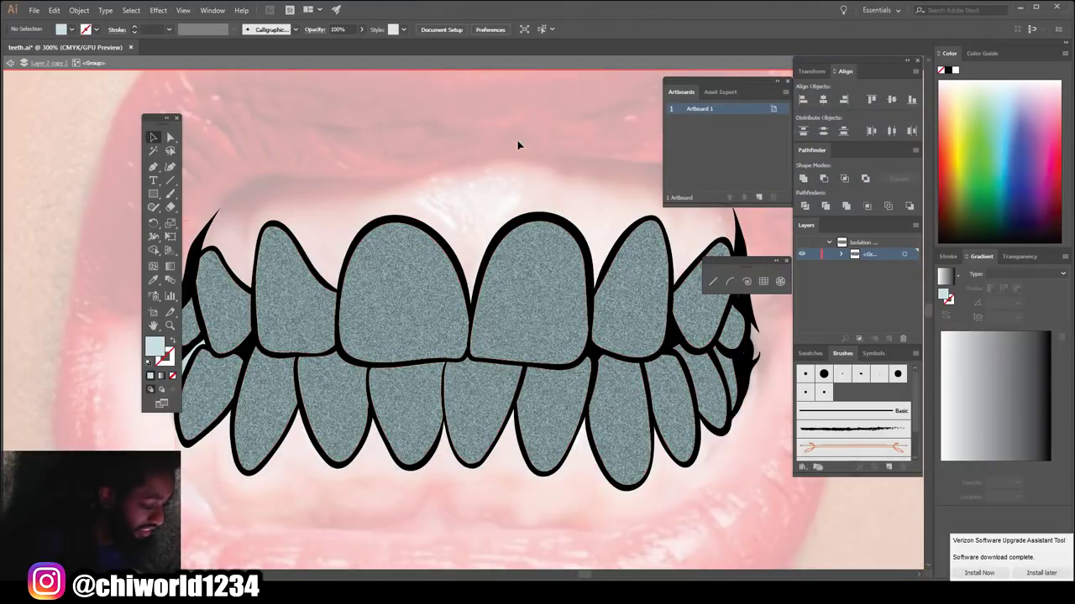
key("Escape")
key("ctrl+minus")
key("ctrl+minus")
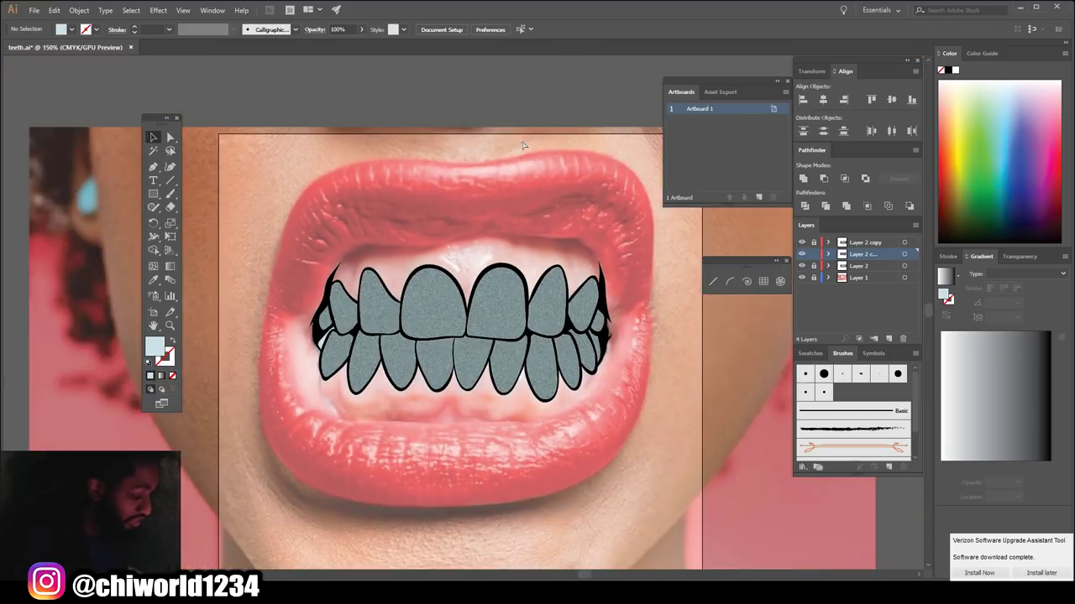
key("ctrl+plus")
key("ctrl+plus")
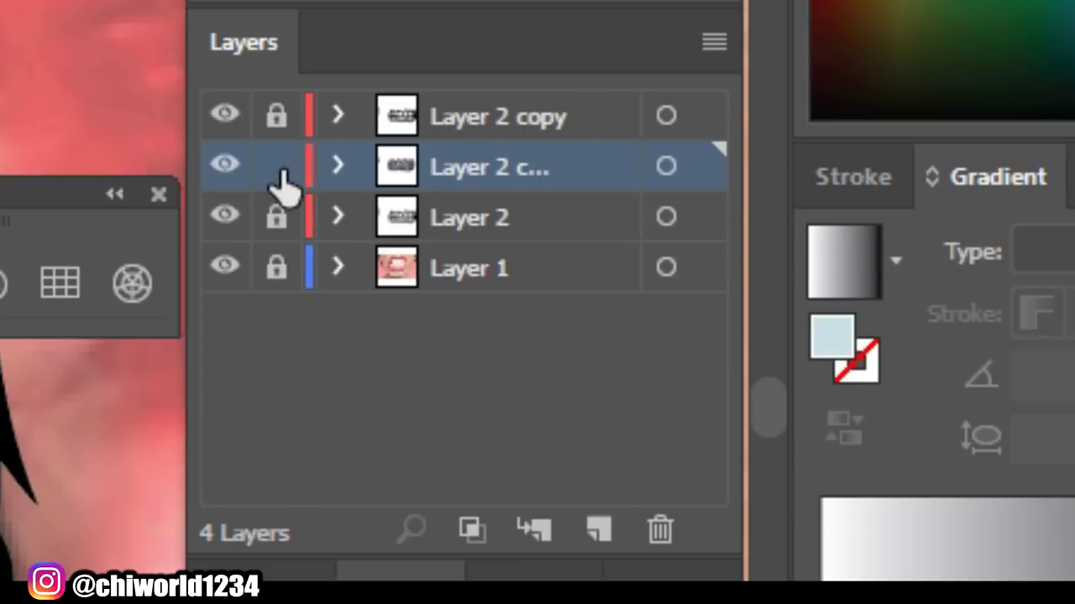
Step: Lock the layer Layer 2 copy 2 holding the textured fills and add a new layer directly above it
left_click(814, 254)
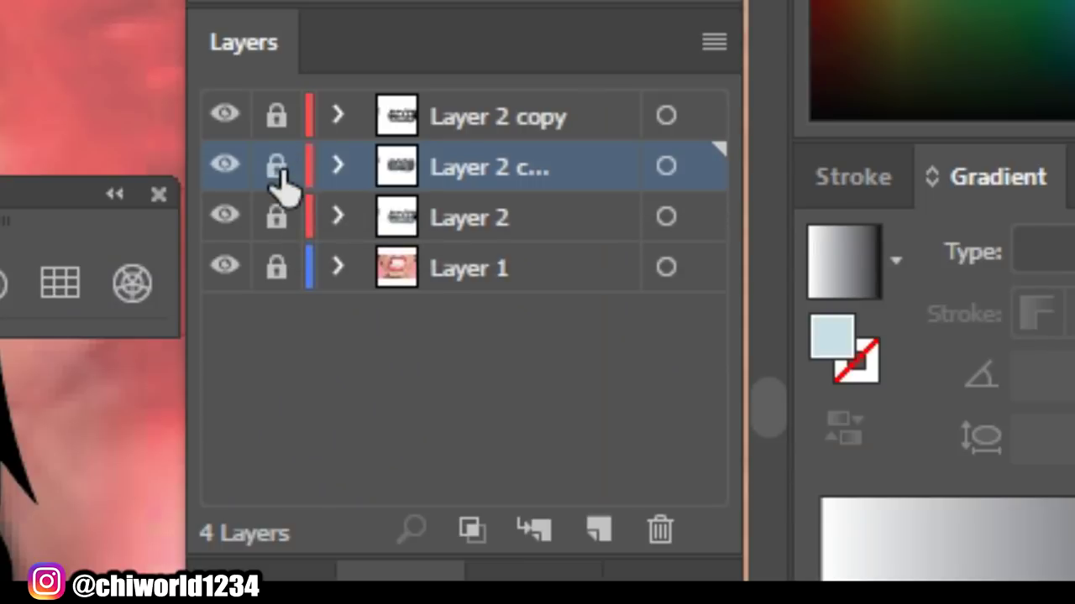
left_click(592, 527)
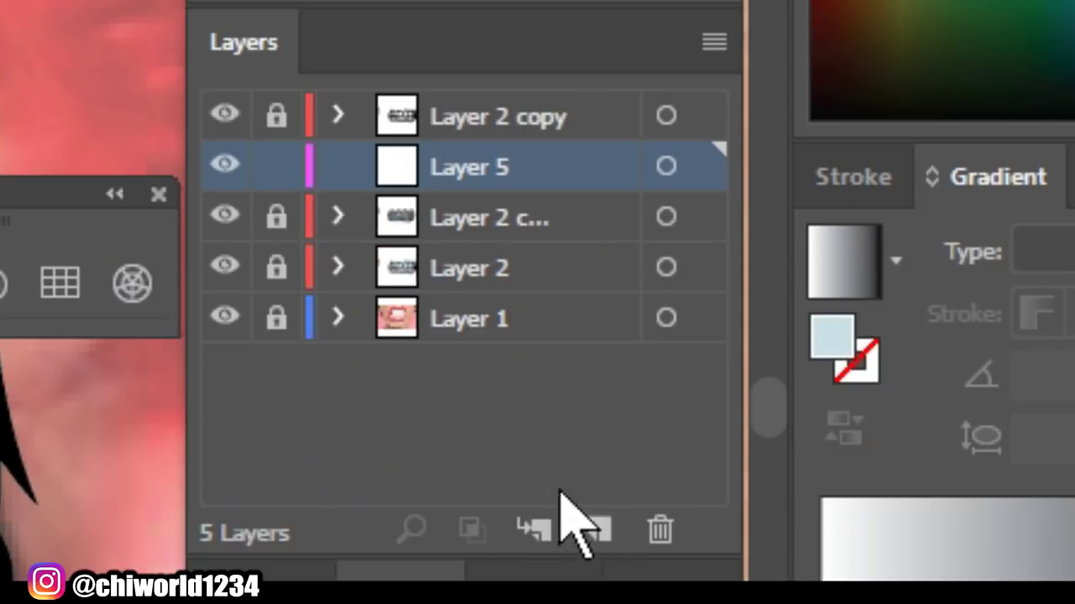
key("ctrl+plus")
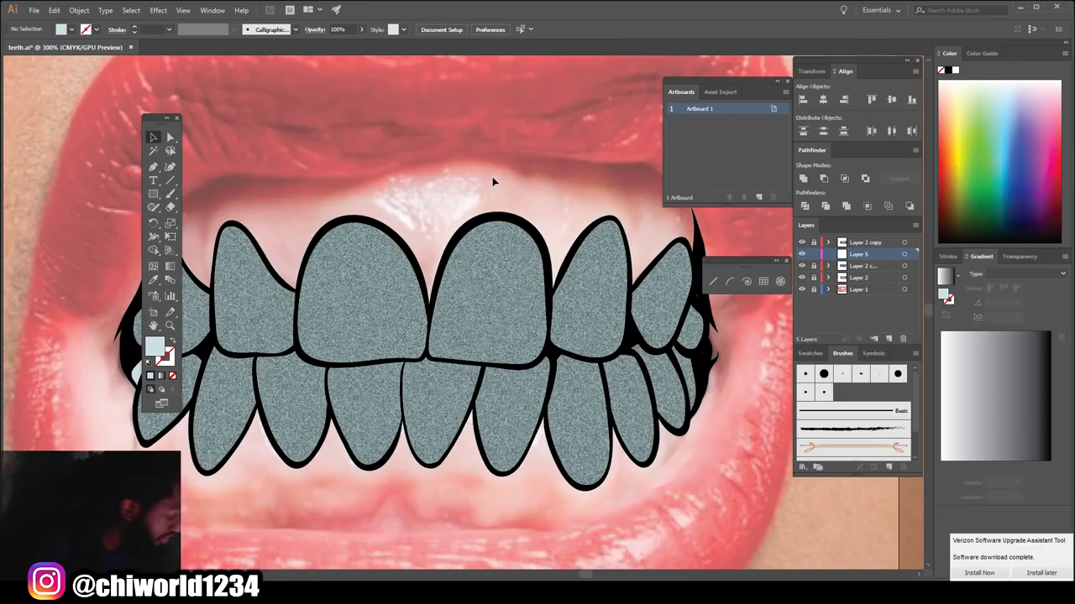
Step: Set up the Paintbrush with a white 1 pt stroke at 52% opacity
left_click(149, 362)
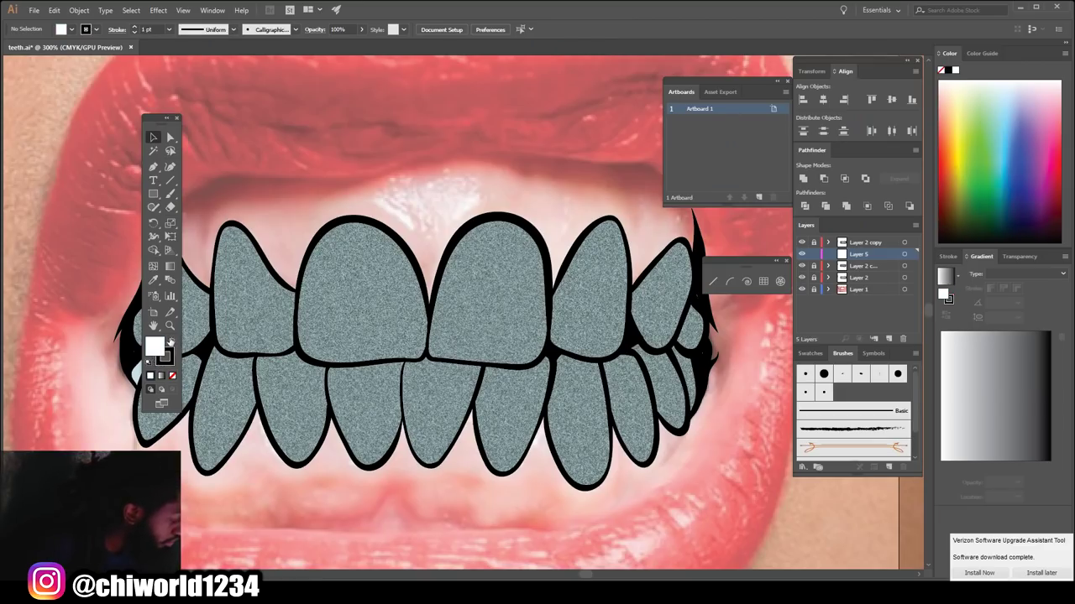
left_click(170, 342)
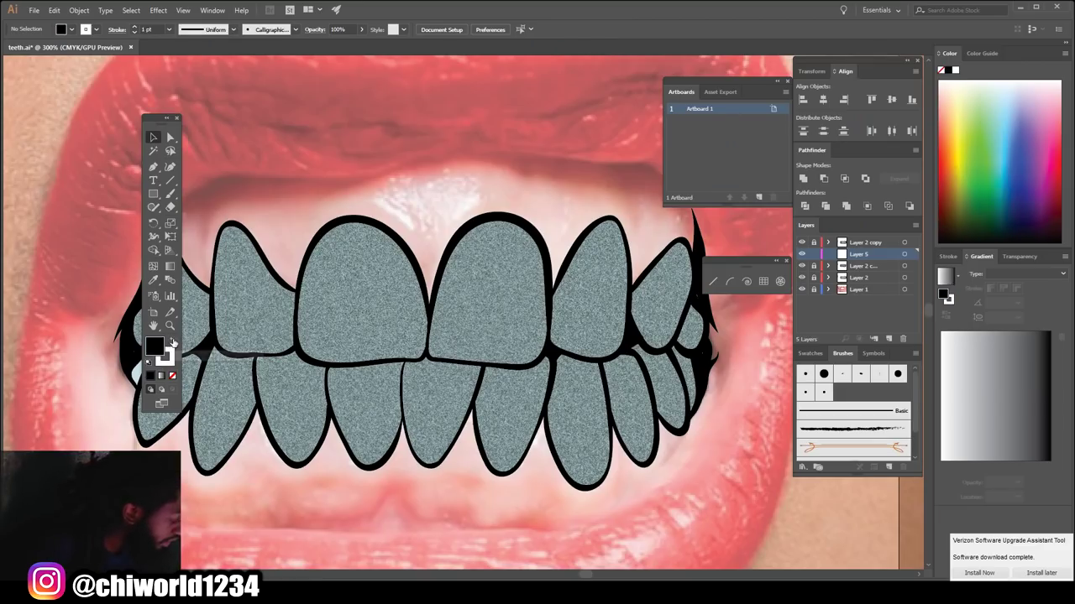
left_click(359, 30)
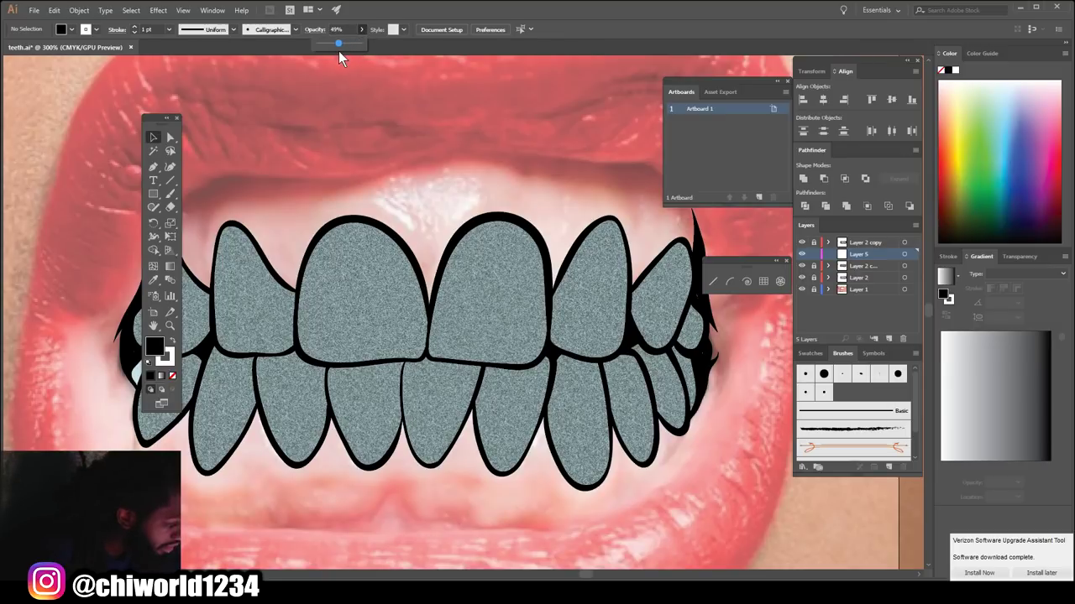
left_click_drag(340, 52, 340, 55)
left_click(170, 194)
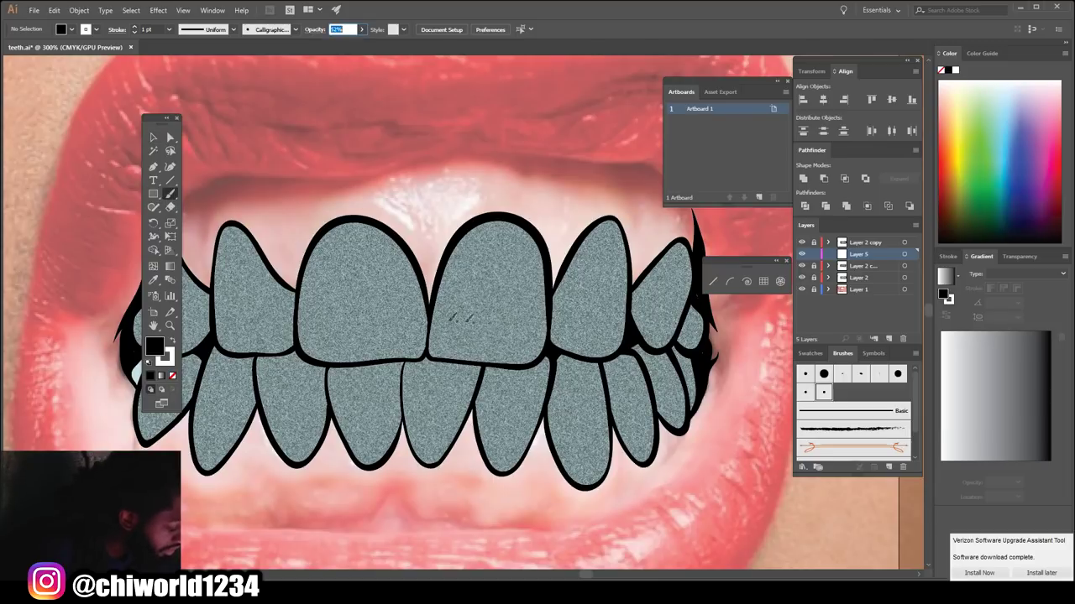
Step: Paint curved highlights with small dots above them on the two upper front teeth, the two right of them and the one left of them
left_click_drag(511, 347, 516, 236)
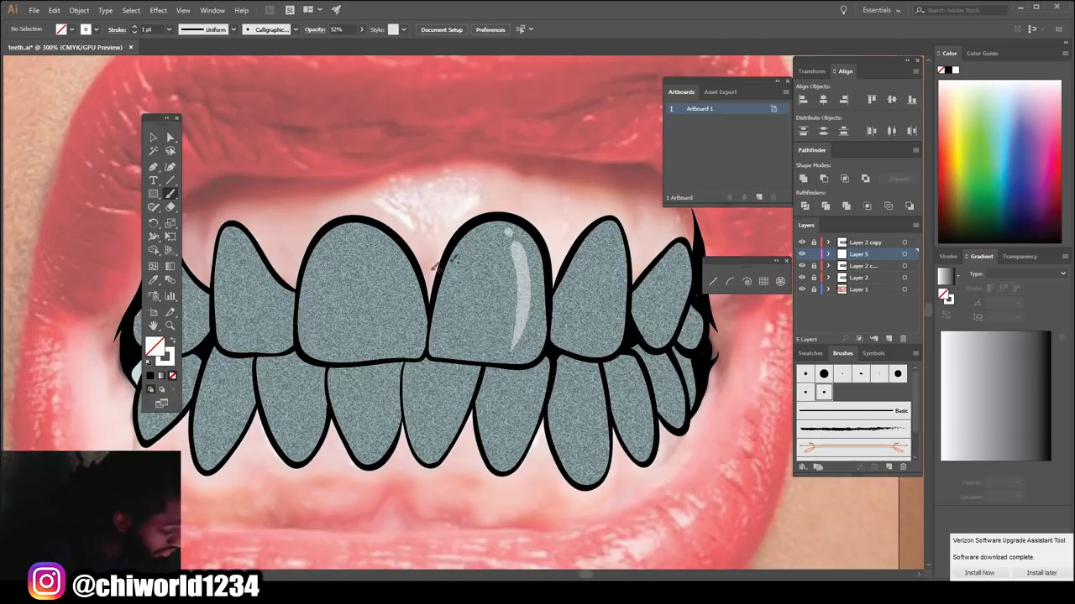
left_click_drag(407, 341, 377, 236)
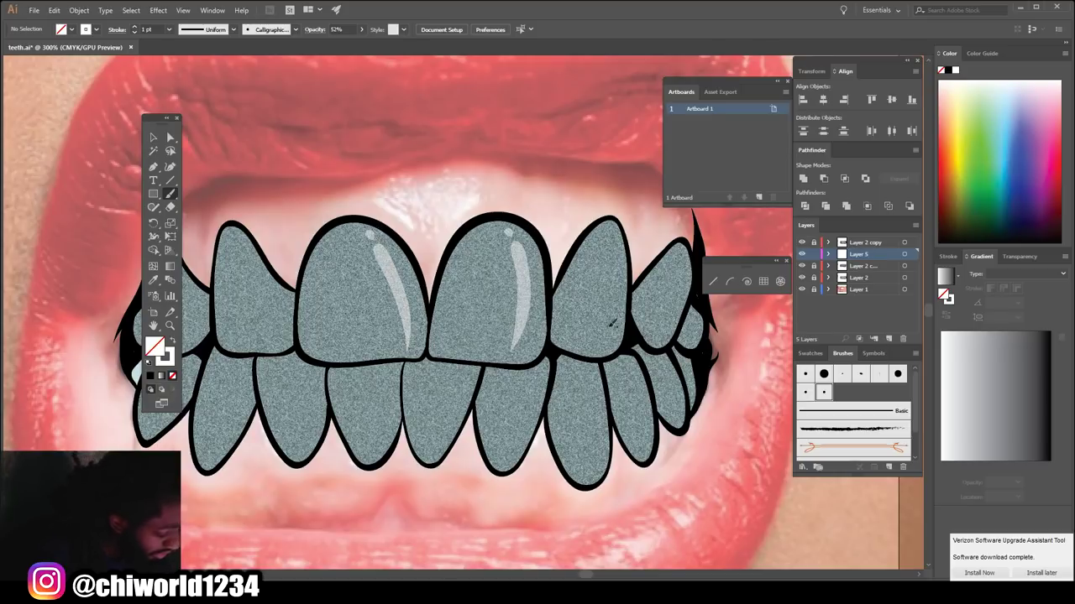
left_click_drag(601, 340, 617, 247)
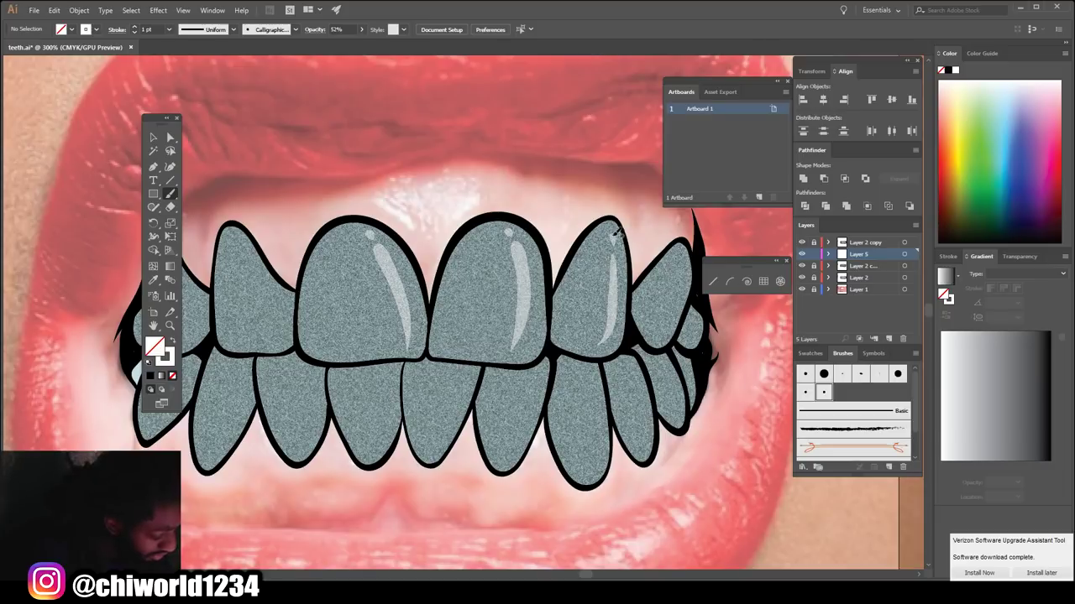
left_click_drag(669, 316, 686, 263)
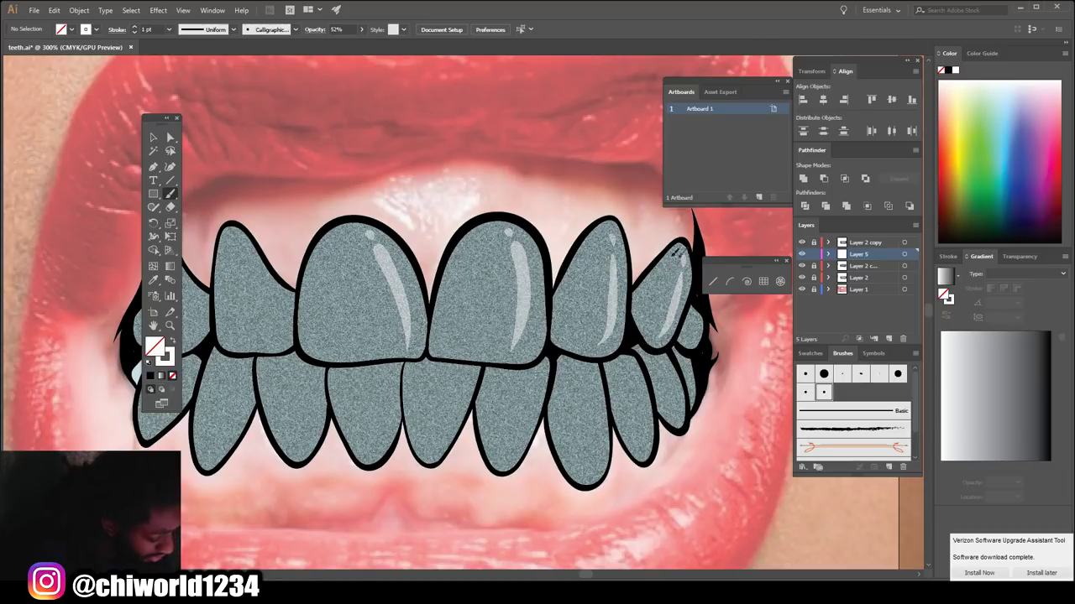
mouse_move(245, 335)
left_mouse_down()
mouse_move(228, 290)
mouse_move(228, 239)
left_mouse_up()
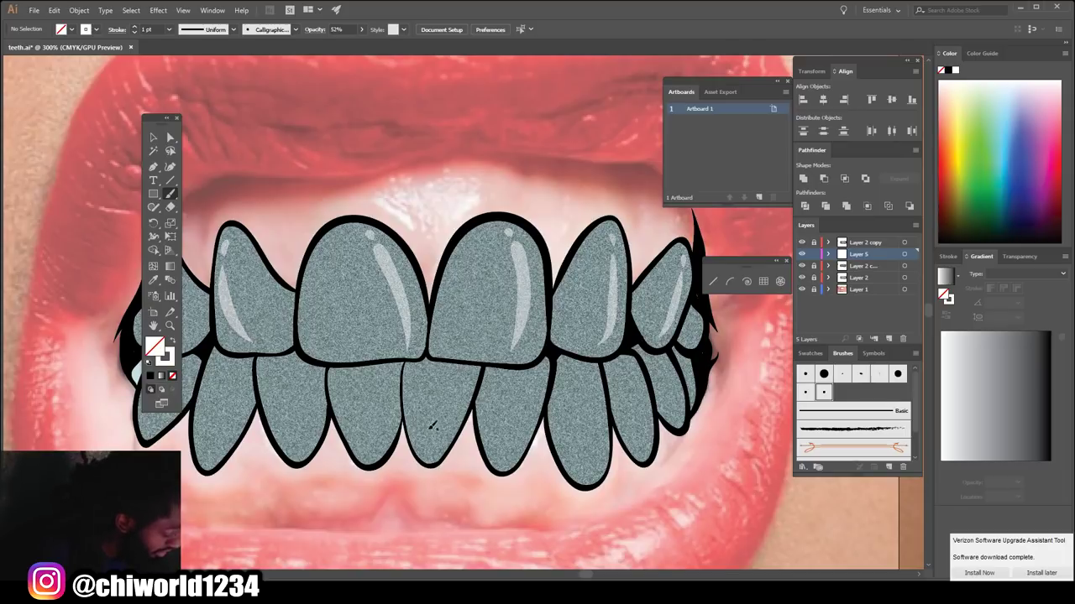
Step: Paint long thin highlights along the right edges of the lower teeth from the centre to the right side
left_click_drag(432, 443, 472, 369)
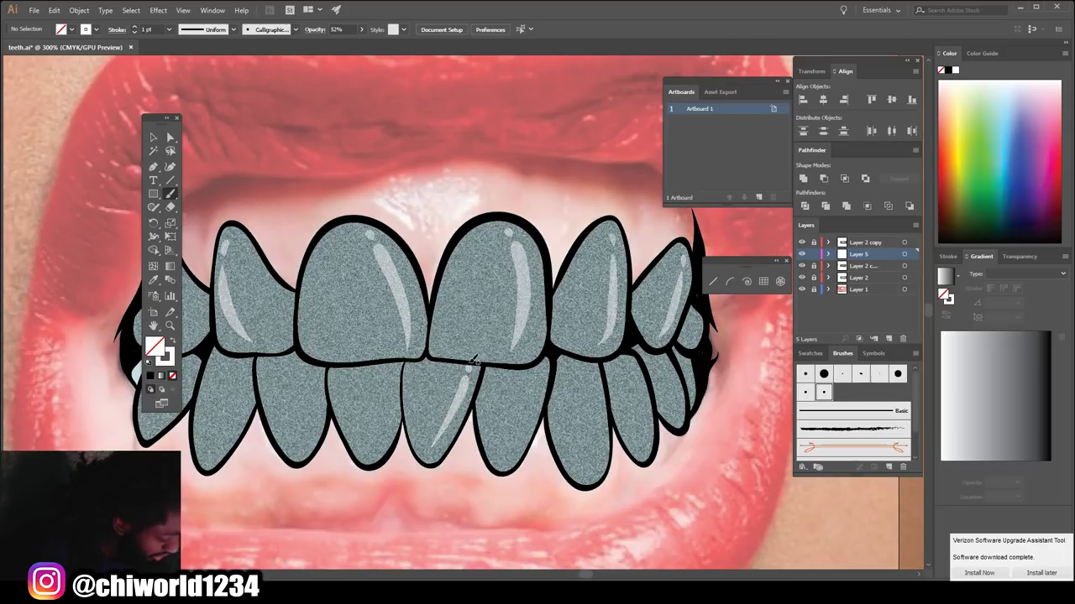
mouse_move(525, 424)
left_mouse_down()
mouse_move(542, 375)
mouse_move(602, 426)
mouse_move(591, 361)
left_mouse_up()
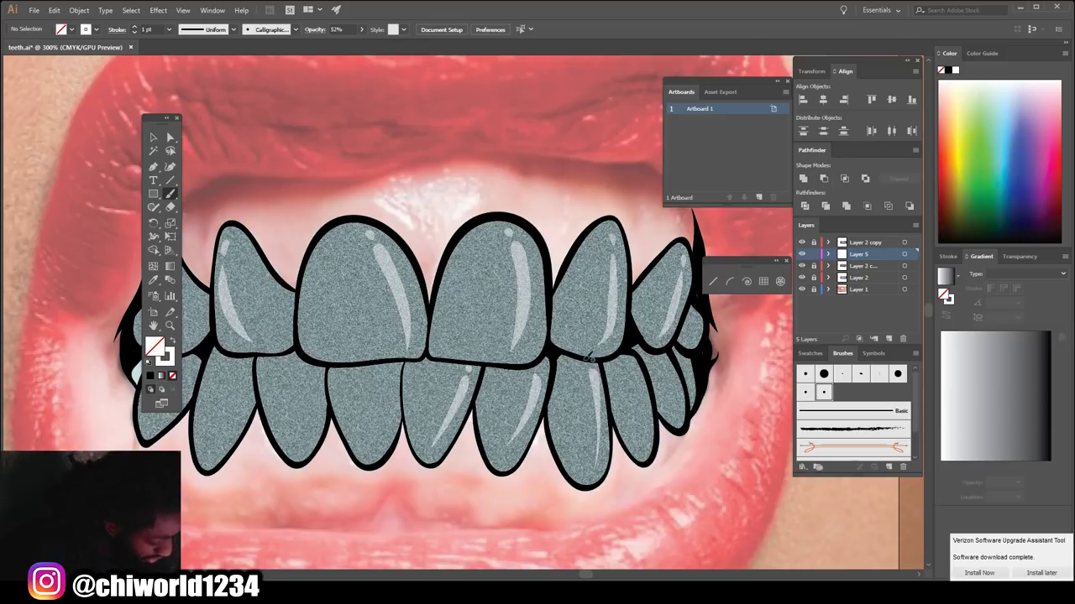
left_click_drag(648, 411, 625, 353)
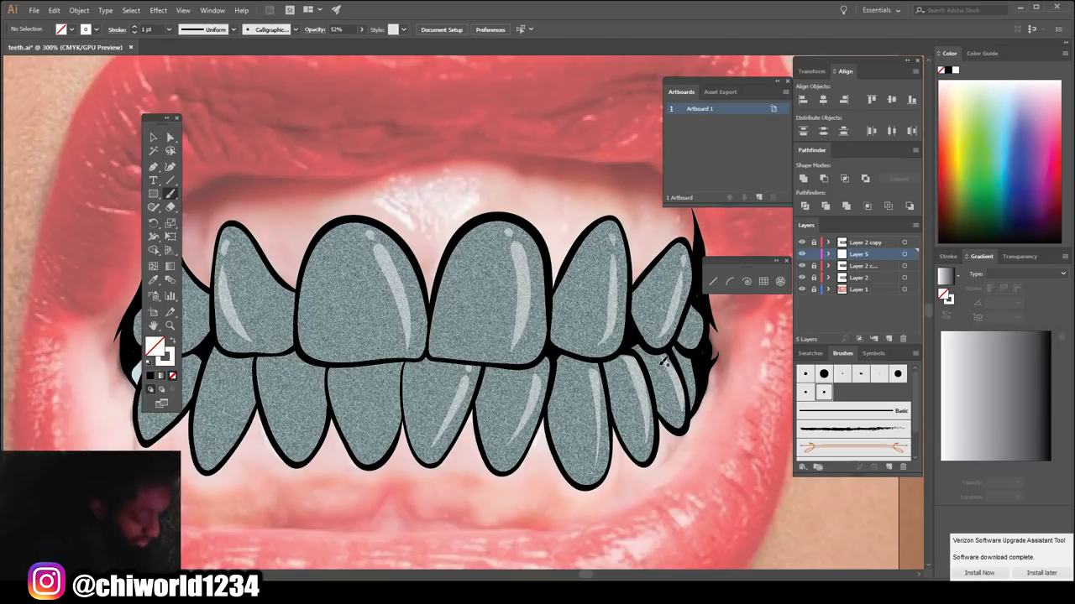
Step: Paint highlights on the left half of the lower teeth and on the narrow upper tooth at the far left
key("ctrl+minus")
key("ctrl+minus")
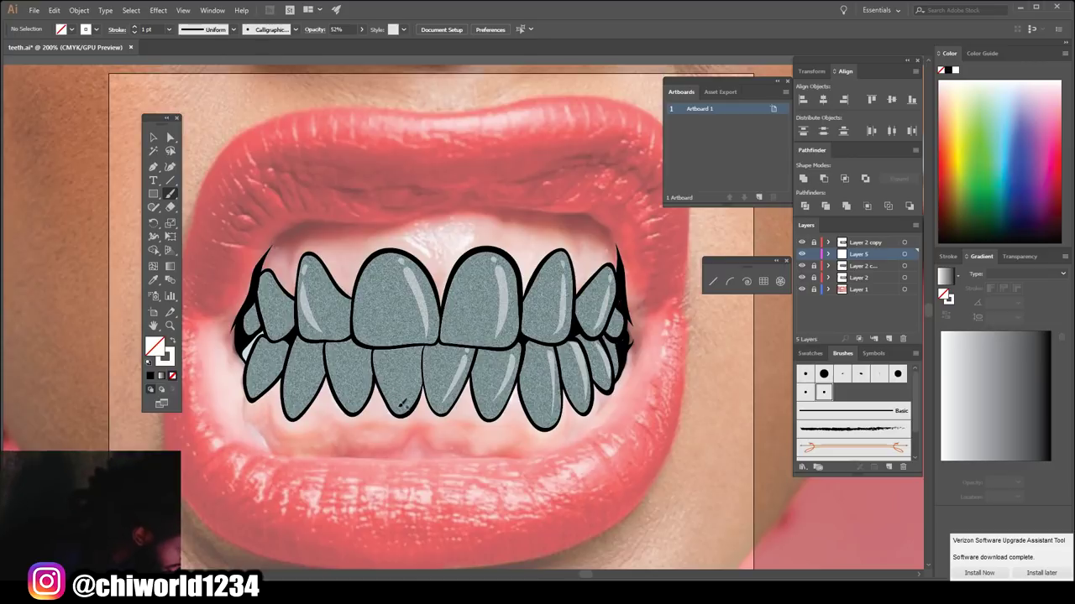
key("ctrl+z")
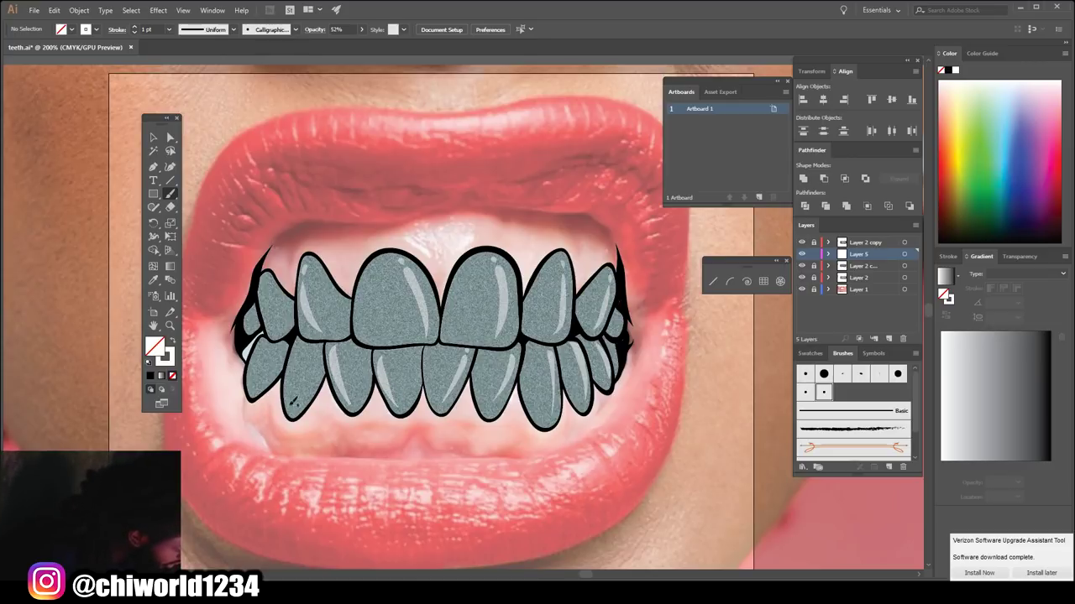
left_click_drag(289, 390, 297, 342)
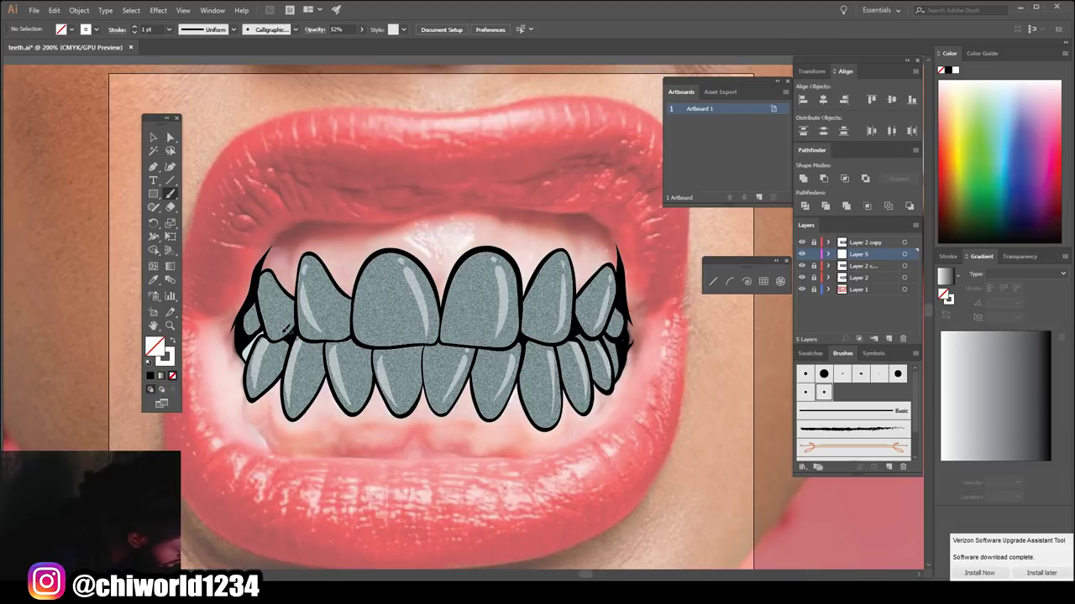
key("ctrl+z")
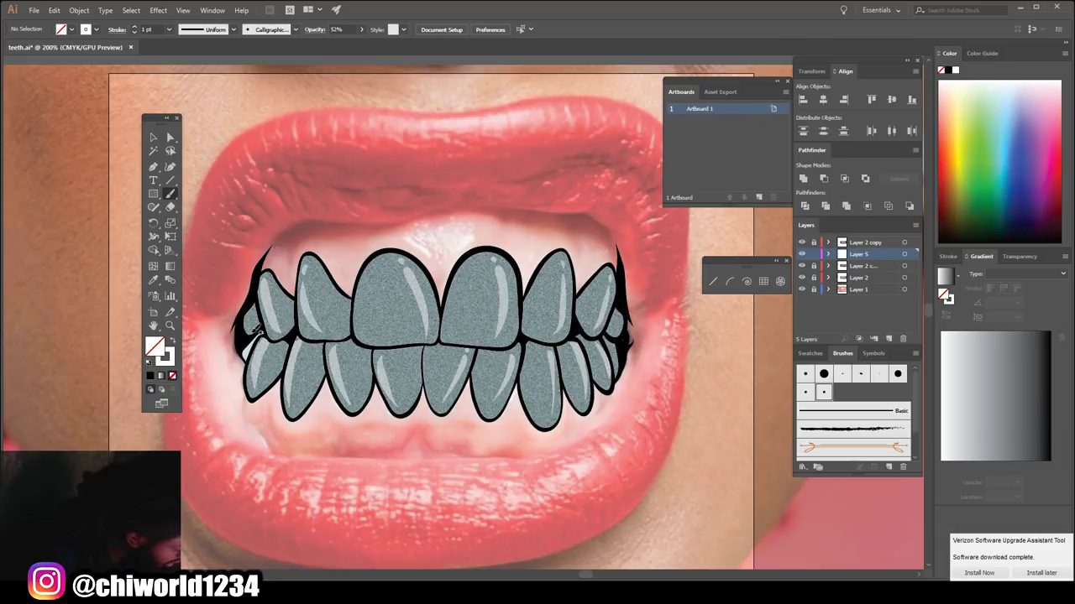
Step: Paint a small highlight on the far-left tooth, round spots on the right upper front tooth and a comma-shaped highlight on the left one
left_click_drag(251, 319, 255, 310)
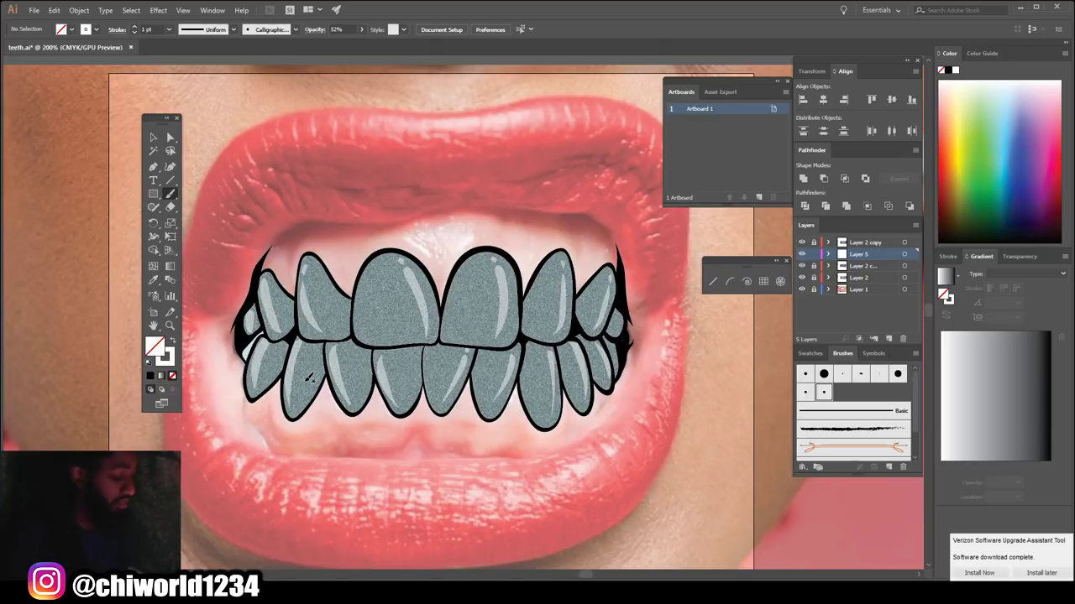
key("ctrl+minus")
key("ctrl+minus")
key("ctrl+minus")
key("ctrl+plus")
key("ctrl+plus")
key("ctrl+plus")
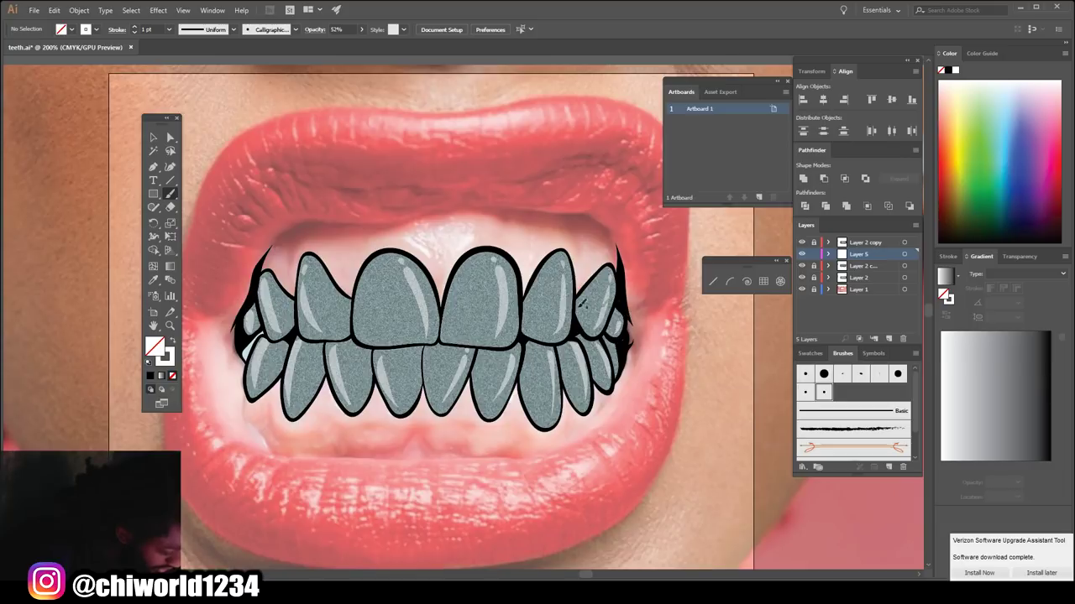
left_click_drag(471, 330, 465, 329)
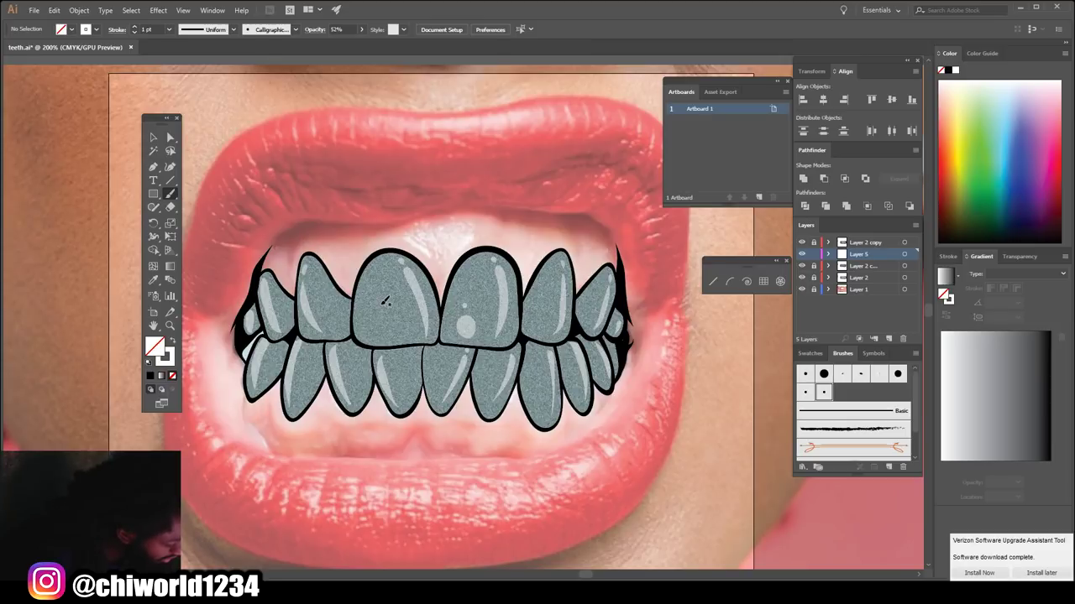
left_click_drag(389, 307, 392, 294)
left_click_drag(386, 326, 387, 327)
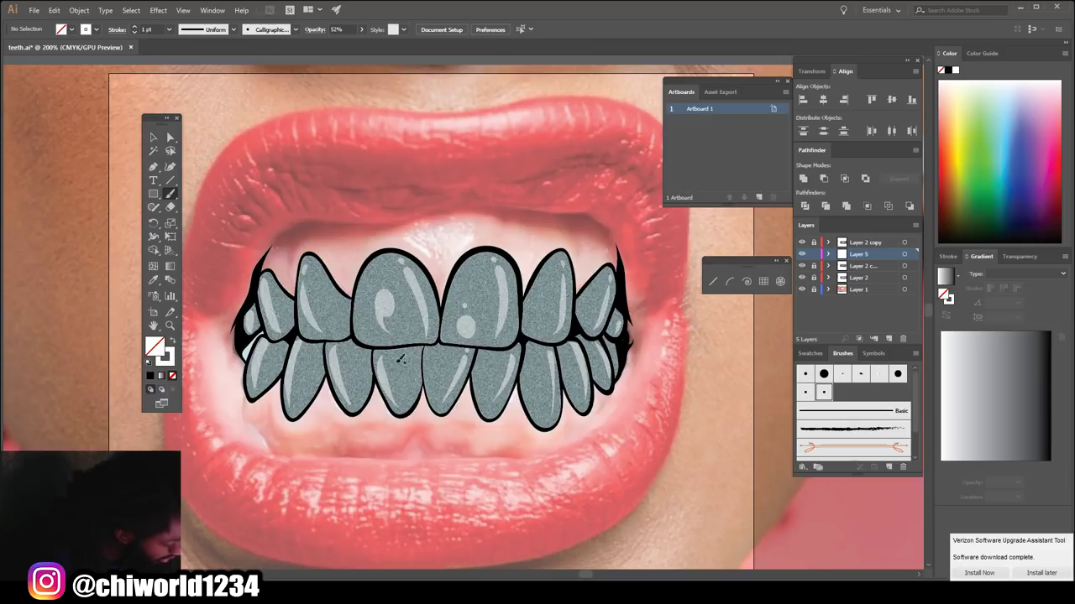
Step: Lock Layer 5, add a new layer above it and set the stroke colour to grey-blue 718789
key("ctrl+minus")
key("ctrl+minus")
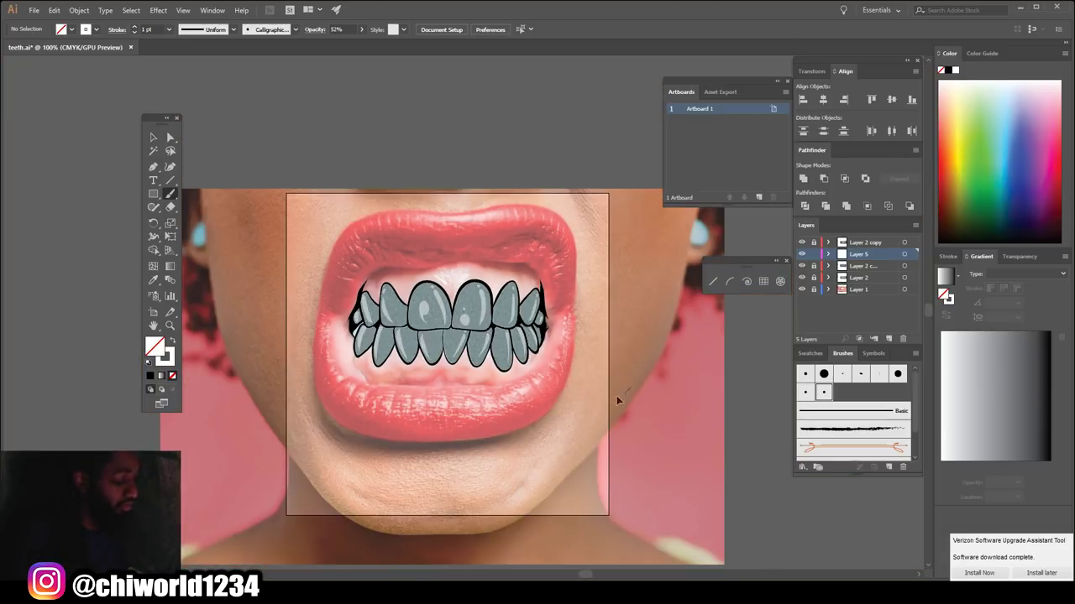
key("ctrl+equal")
key("ctrl+equal")
key("ctrl+equal")
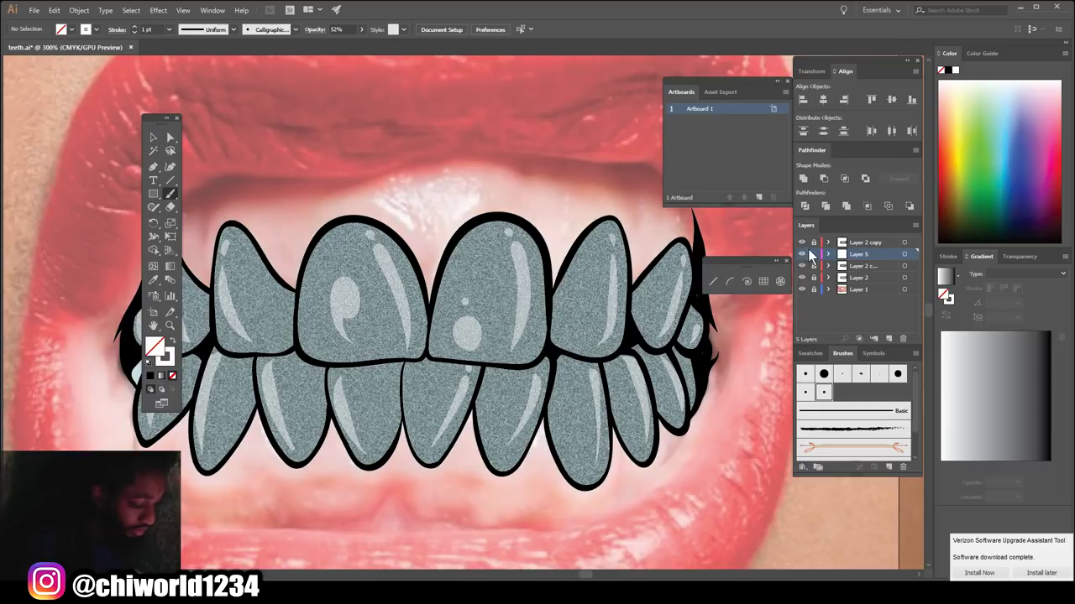
left_click(888, 337)
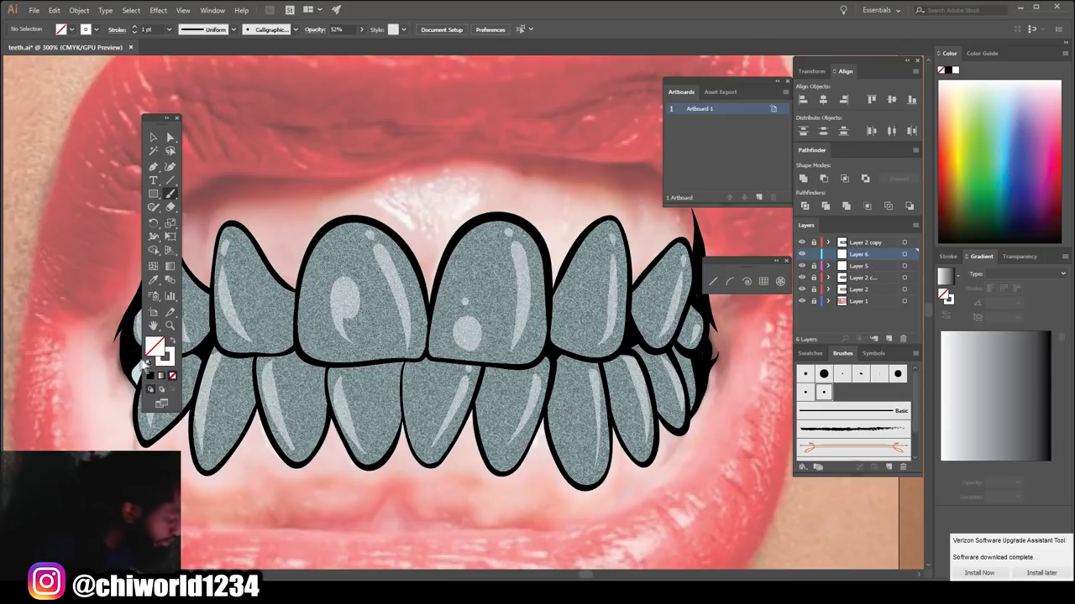
double_click(170, 363)
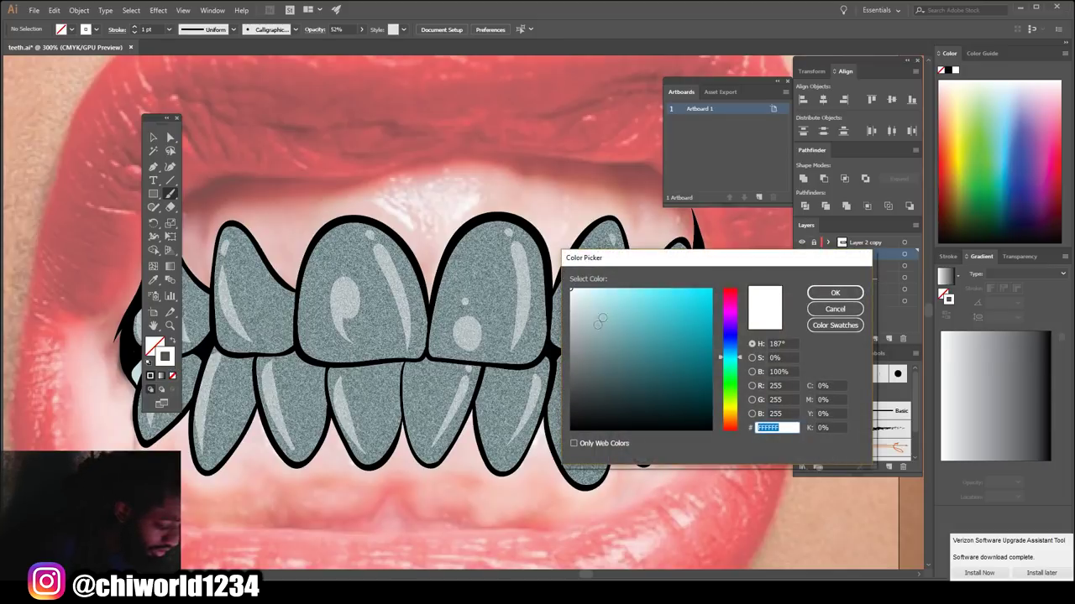
left_click(596, 351)
left_click_drag(598, 350, 598, 355)
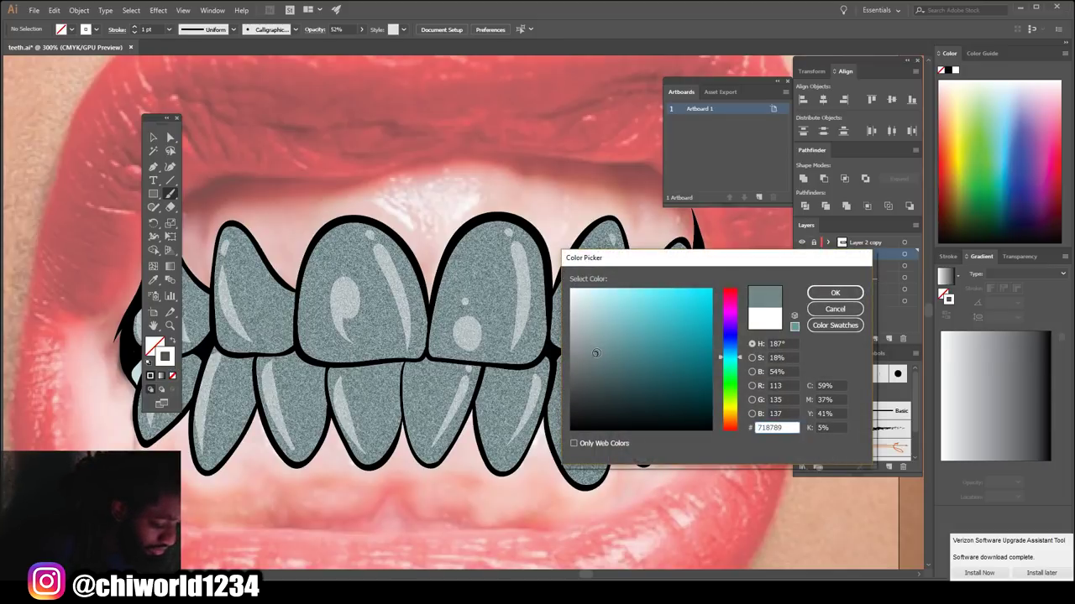
left_click(834, 293)
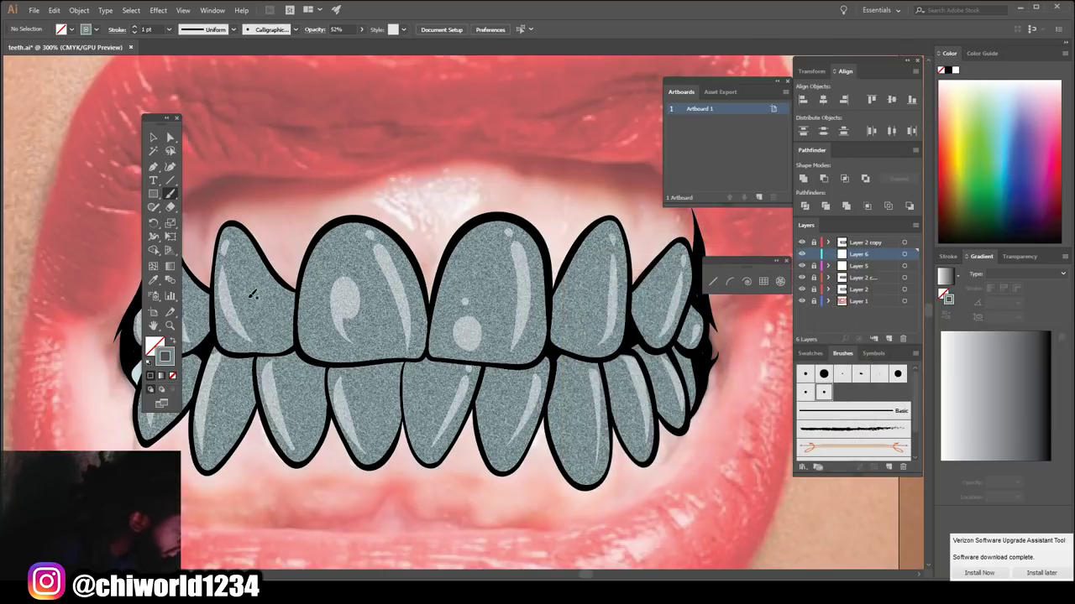
Step: Set the brush opacity to 100% and paint over the small white lower tooth at the far left
left_click_drag(587, 575, 582, 576)
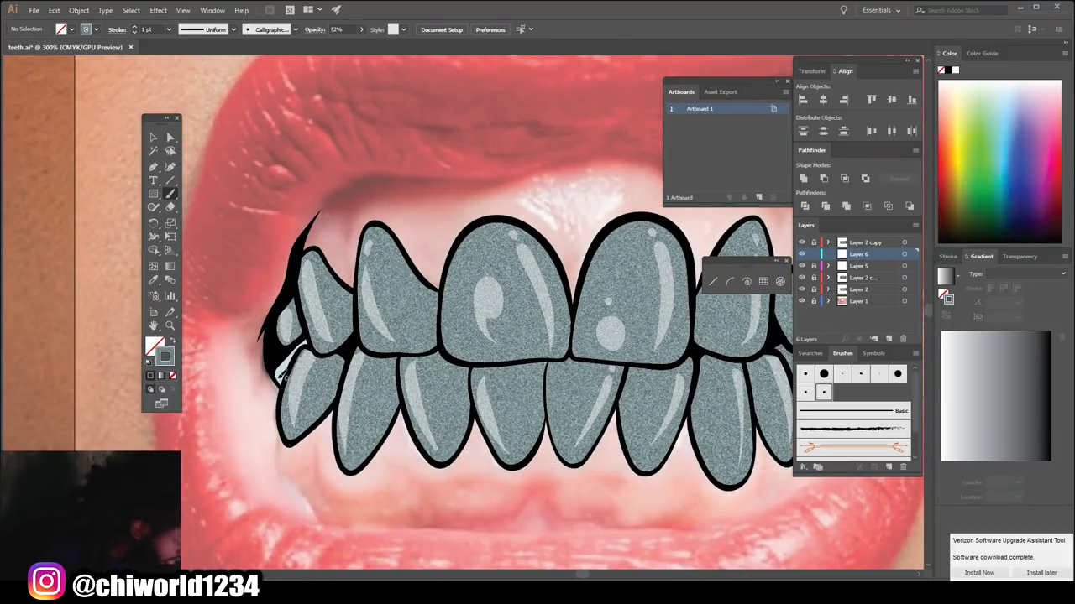
left_click_drag(282, 372, 280, 379)
left_click(359, 30)
left_click_drag(344, 46, 366, 46)
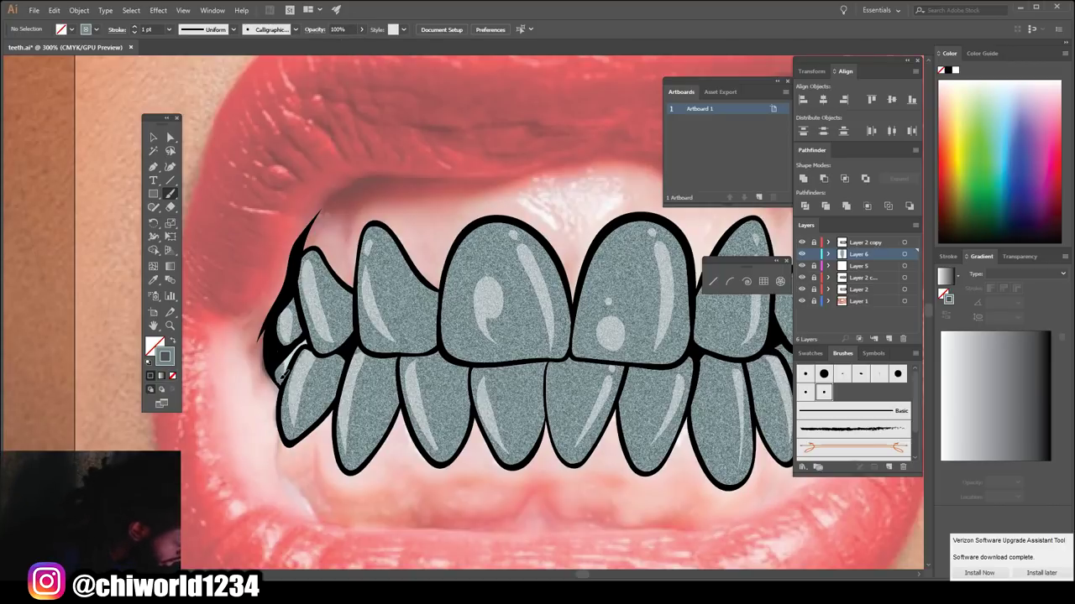
left_click_drag(307, 339, 288, 363)
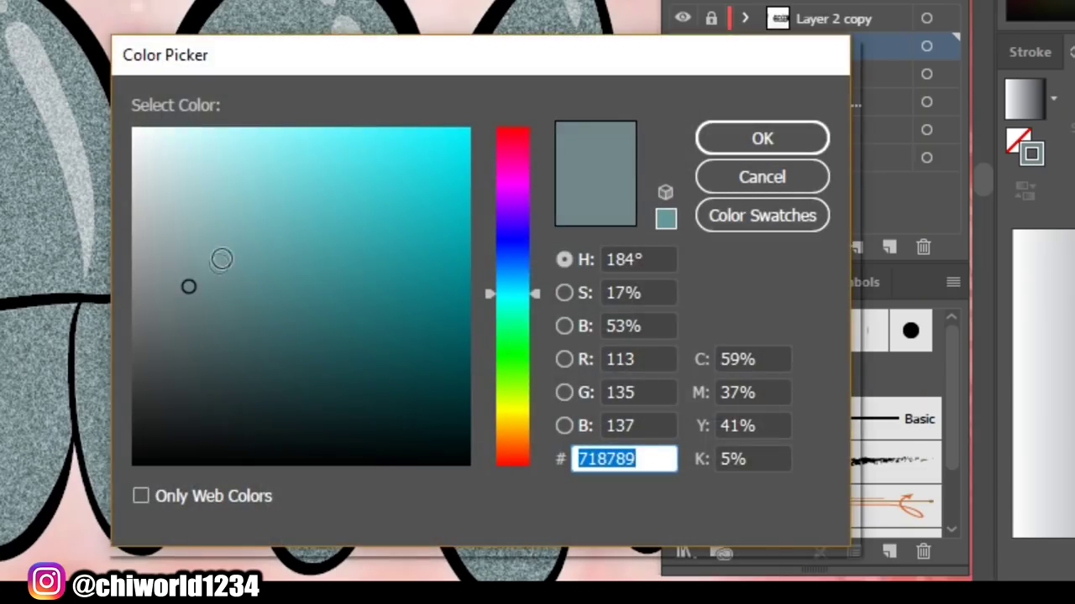
Step: Darken the stroke colour to 485D5E and paint shading along the right edges of the leftmost large lower and upper teeth
left_click_drag(221, 257, 213, 340)
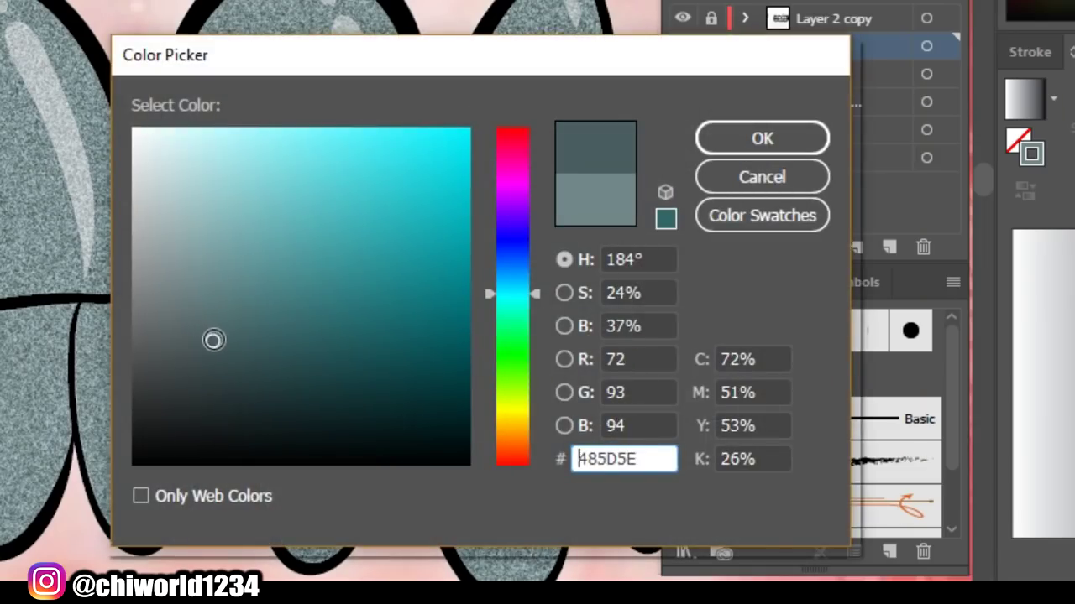
left_click(762, 139)
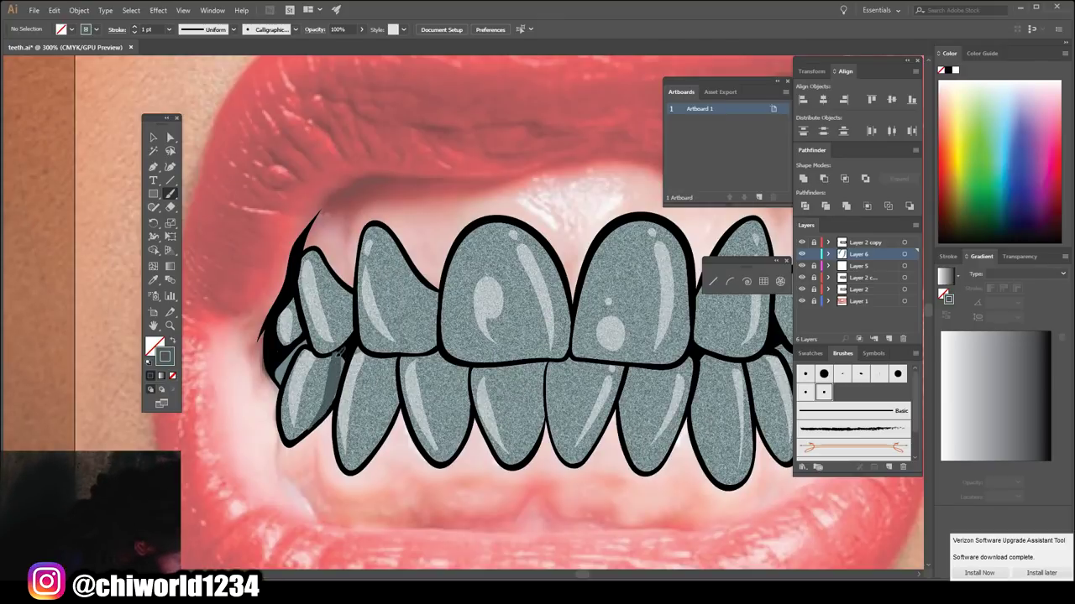
left_click_drag(344, 354, 336, 394)
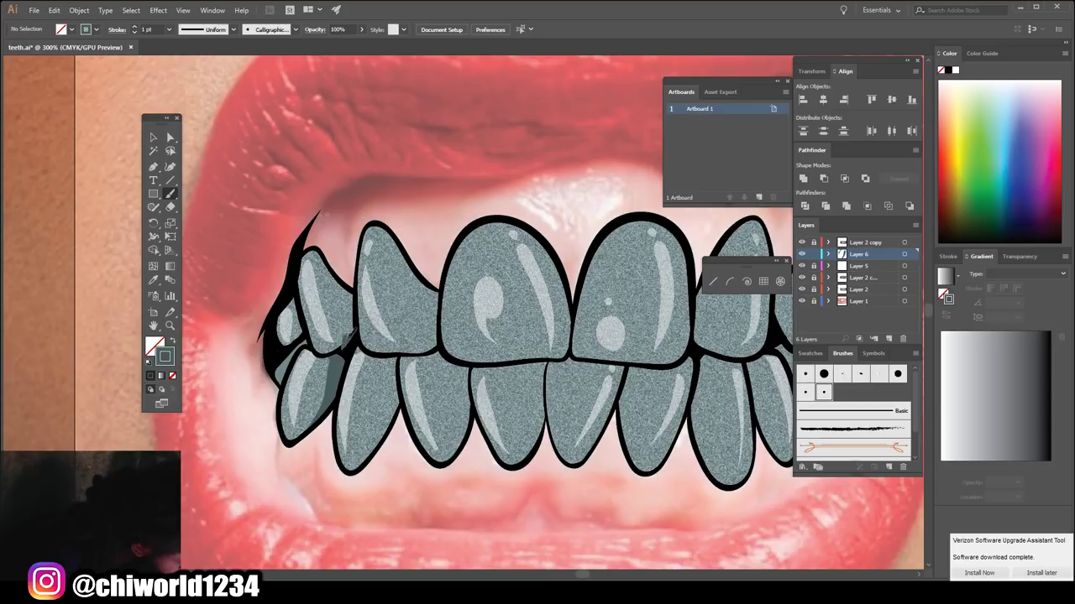
key("ctrl+z")
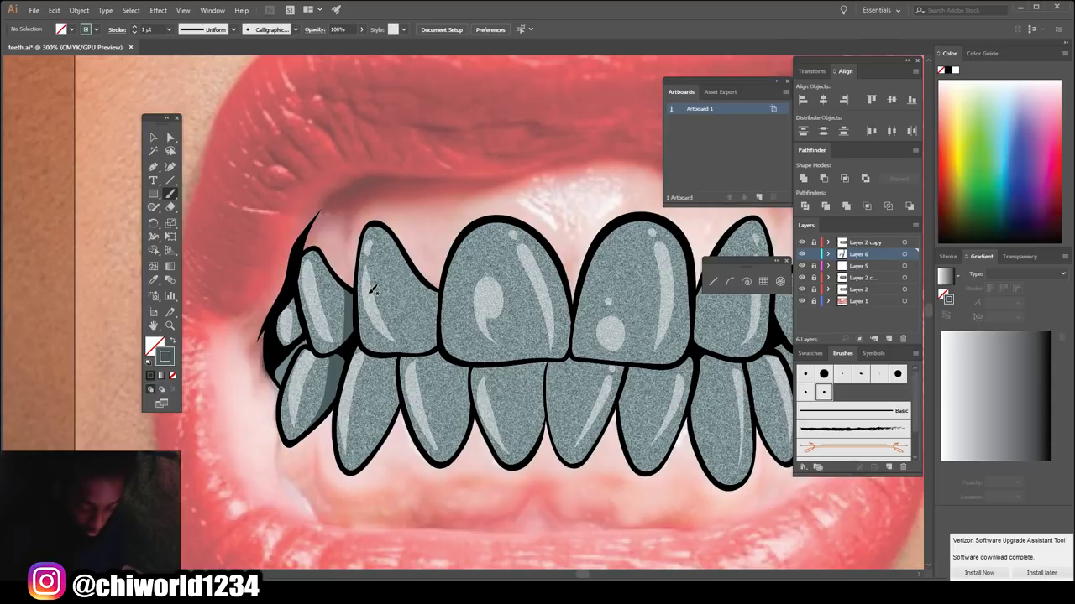
Step: Paint dark shading along the right edges of the left-side lower teeth and the upper tooth left of the front pair
key("ctrl+1")
scroll(557, 375, "up", 8)
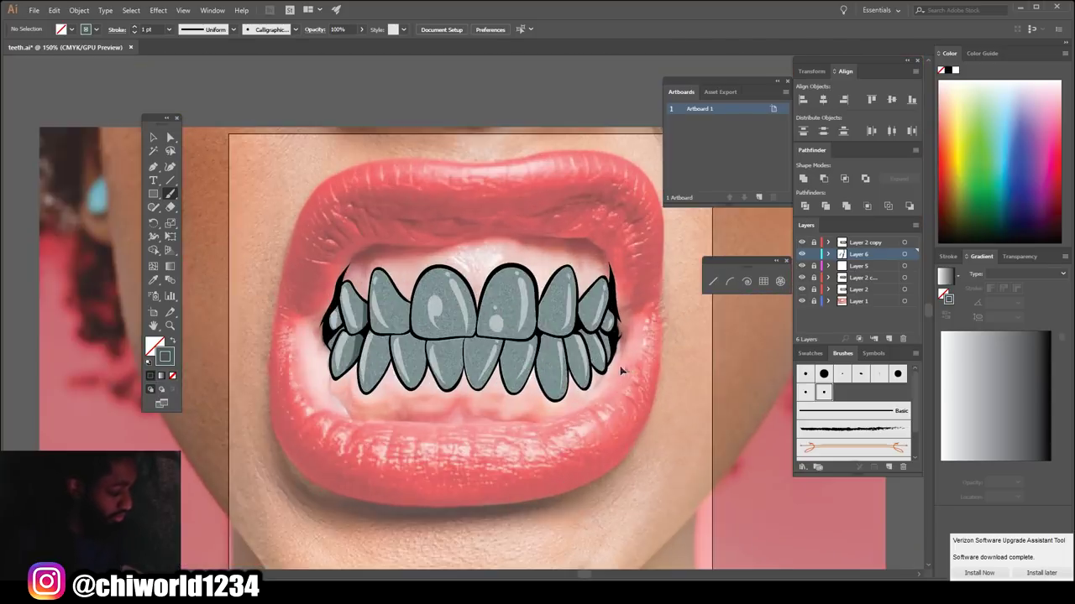
scroll(557, 375, "down", 2)
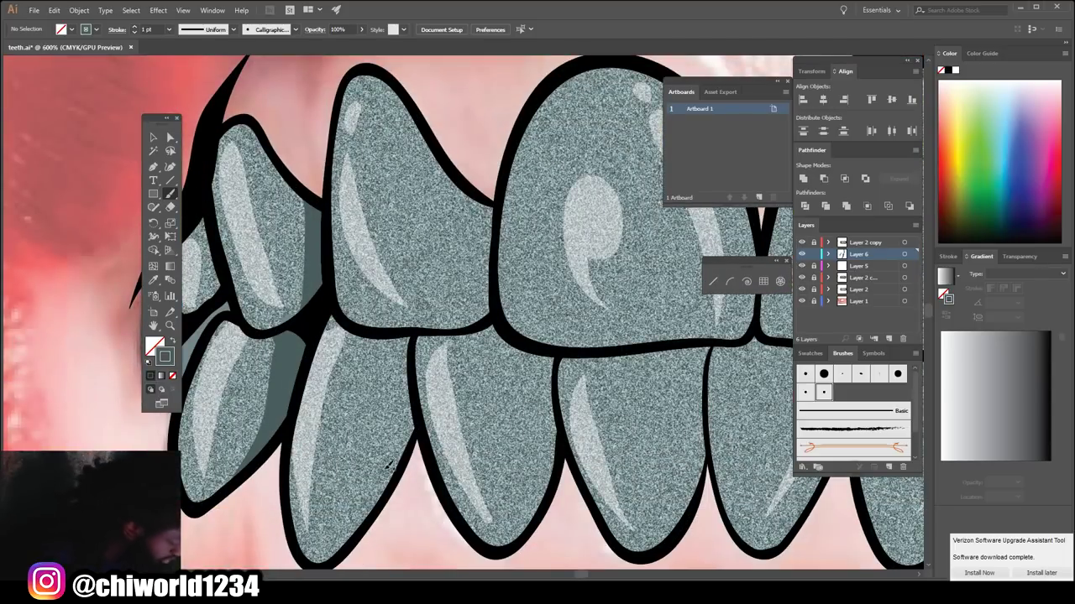
mouse_move(370, 508)
left_mouse_down()
mouse_move(403, 394)
mouse_move(380, 334)
left_mouse_up()
mouse_move(380, 504)
left_mouse_down()
mouse_move(410, 418)
mouse_move(412, 348)
mouse_move(385, 334)
left_mouse_up()
mouse_move(420, 333)
left_mouse_down()
mouse_move(446, 176)
mouse_move(477, 315)
mouse_move(476, 201)
mouse_move(460, 305)
left_mouse_up()
left_click_drag(538, 514, 481, 327)
mouse_move(546, 491)
left_mouse_down()
mouse_move(555, 429)
mouse_move(532, 355)
mouse_move(690, 353)
mouse_move(699, 508)
left_mouse_up()
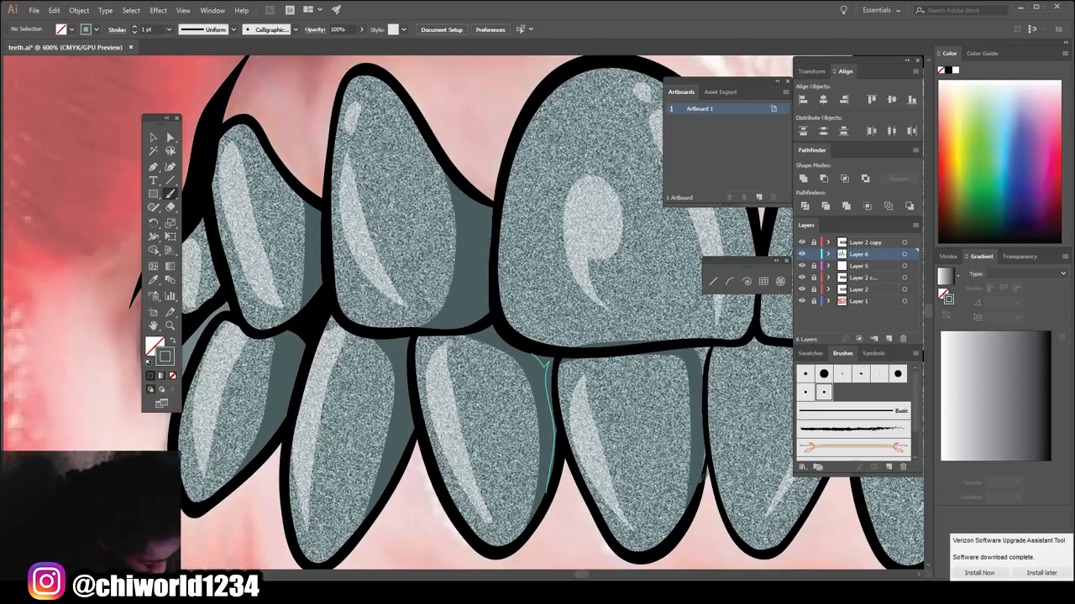
Step: Paint dark shading along the lower left edge of the left upper front tooth
scroll(703, 356, "up", 1)
mouse_move(739, 393)
left_mouse_down()
mouse_move(539, 395)
mouse_move(497, 281)
left_mouse_up()
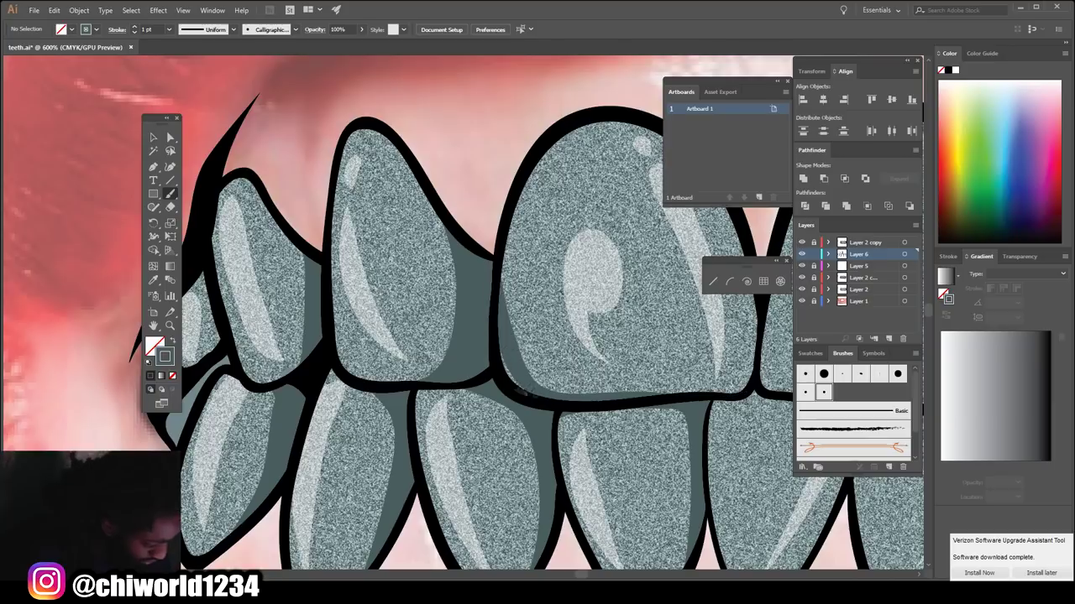
left_click_drag(501, 345, 522, 396)
Step: Paint dark shading along the left edges of the lower teeth right of centre and the upper tooth right of the front pair
scroll(521, 398, "down", 4)
scroll(641, 425, "up", 4)
mouse_move(455, 494)
left_mouse_down()
mouse_move(437, 410)
mouse_move(537, 332)
left_mouse_up()
scroll(456, 340, "up", 2)
mouse_move(592, 550)
left_mouse_down()
mouse_move(678, 377)
mouse_move(729, 359)
left_mouse_up()
left_click_drag(585, 436, 626, 382)
scroll(466, 312, "down", 3)
scroll(603, 312, "up", 3)
mouse_move(507, 356)
left_mouse_down()
mouse_move(489, 204)
mouse_move(455, 318)
mouse_move(475, 343)
left_mouse_up()
scroll(475, 342, "down", 3)
mouse_move(467, 504)
left_mouse_down()
mouse_move(470, 320)
mouse_move(513, 302)
left_mouse_up()
mouse_move(619, 497)
left_mouse_down()
mouse_move(566, 306)
mouse_move(591, 296)
left_mouse_up()
left_click_drag(689, 424, 631, 284)
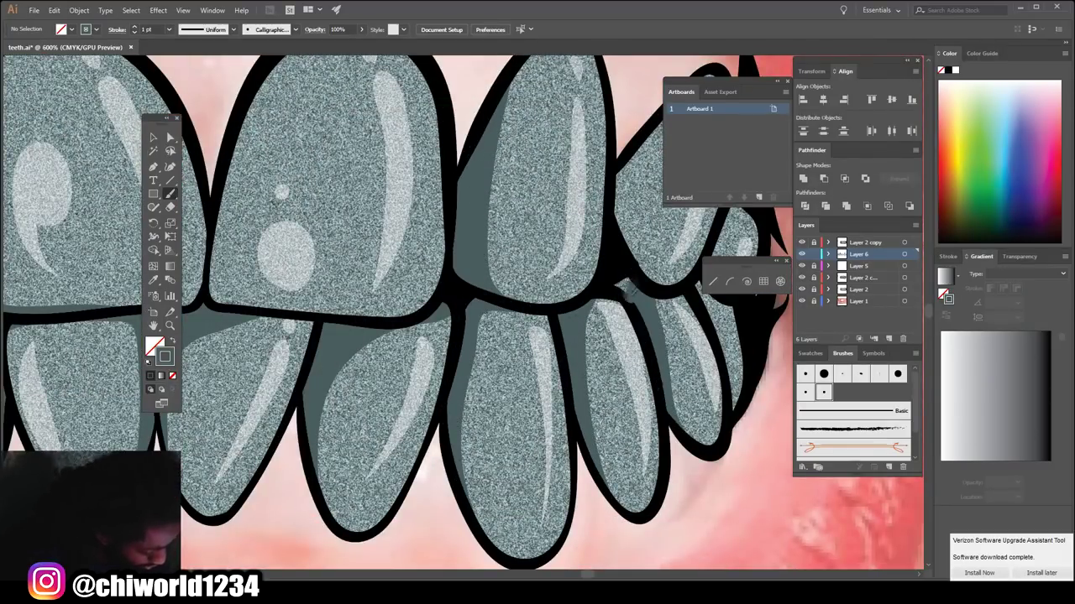
Step: Paint dark shading on the left edges of the remaining upper teeth on the right and the rightmost lower tooth
scroll(632, 284, "up", 3)
left_click_drag(738, 492, 727, 407)
scroll(718, 336, "down", 2)
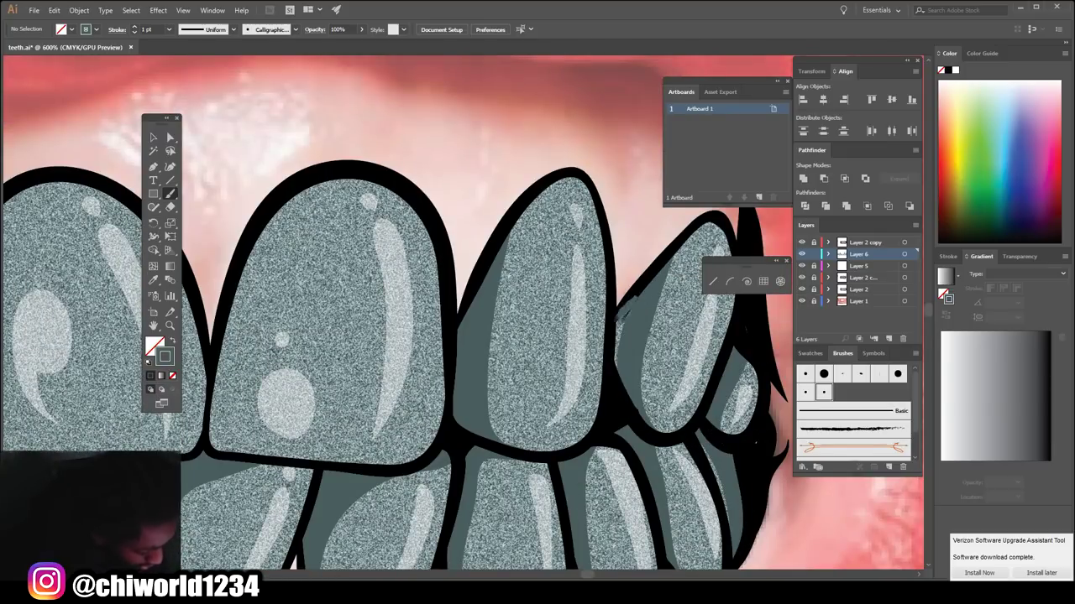
scroll(634, 433, "down", 1)
scroll(629, 431, "down", 2)
scroll(453, 304, "up", 4)
mouse_move(418, 382)
left_mouse_down()
mouse_move(416, 168)
mouse_move(460, 115)
left_mouse_up()
scroll(382, 336, "down", 1)
scroll(346, 411, "down", 2)
scroll(345, 411, "up", 1)
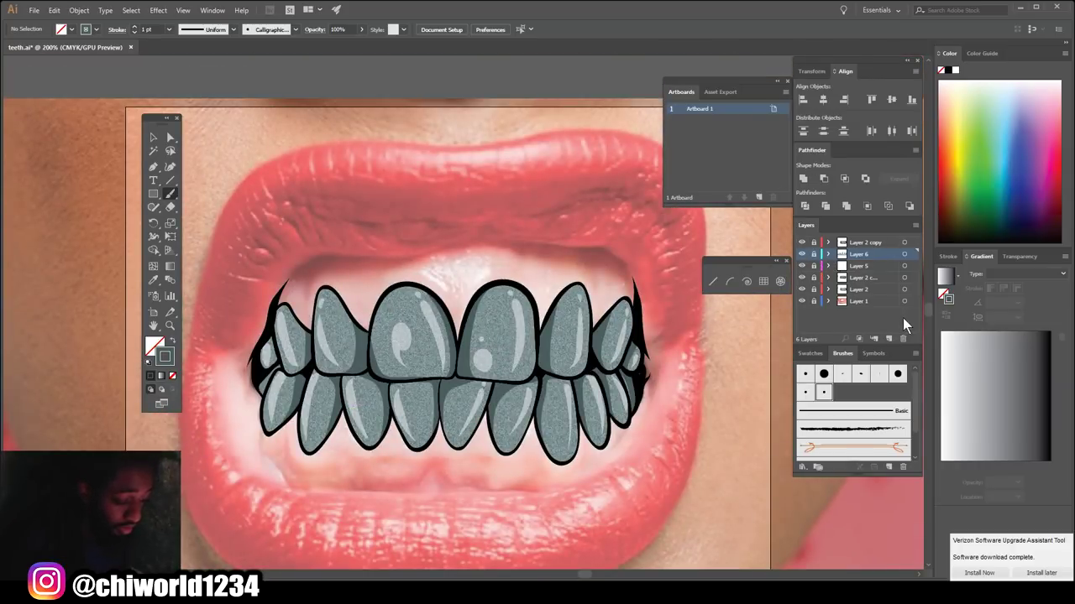
Step: Lock the shading layer and add a new layer at the very top of the layer stack
left_click(887, 338)
left_click_drag(859, 255, 866, 239)
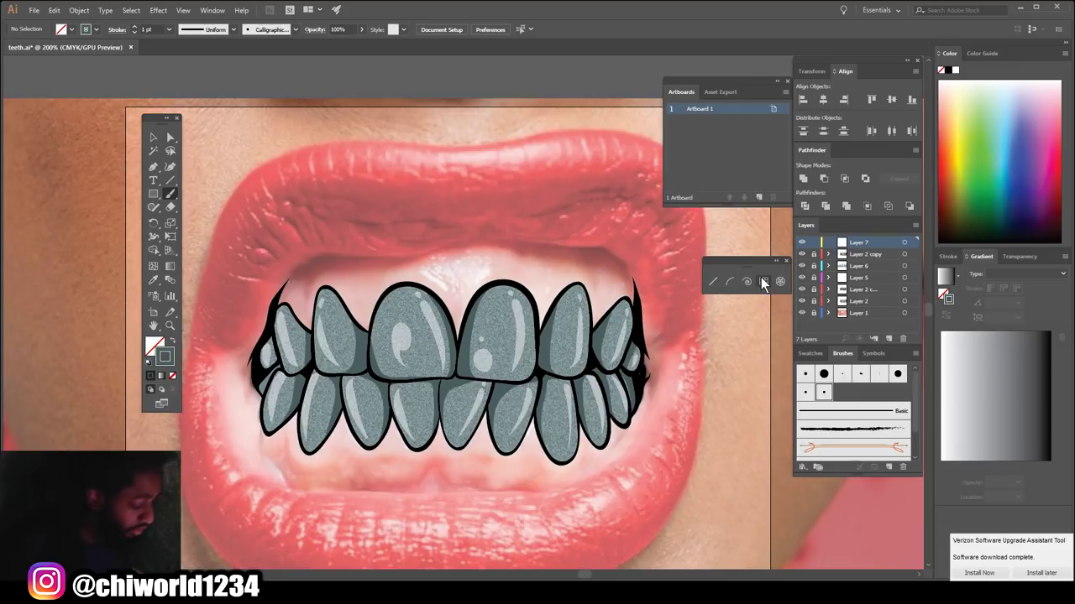
key("ctrl+minus")
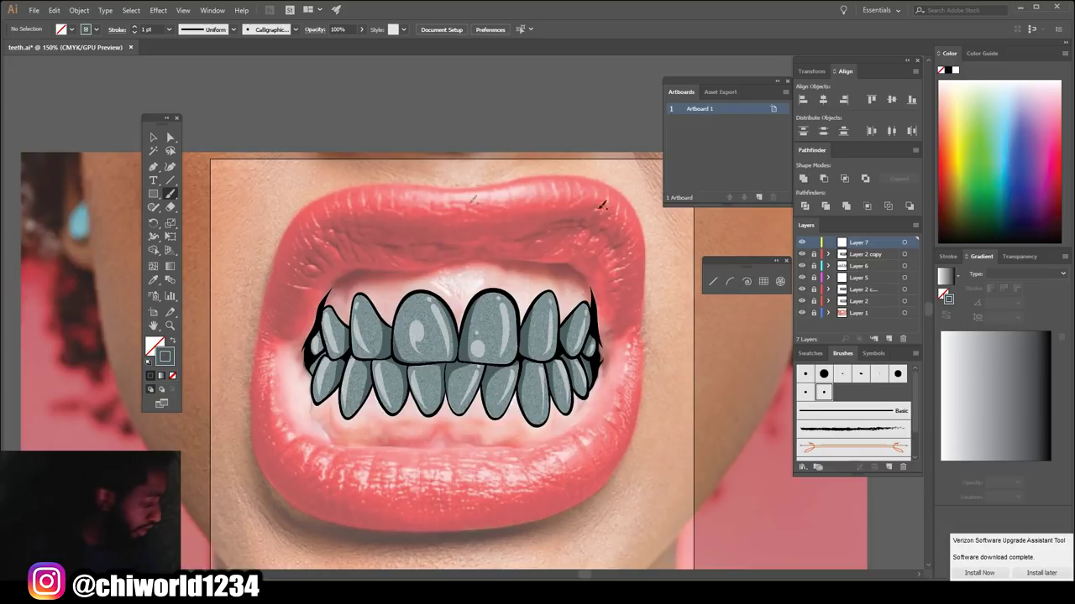
Step: Draw a five-pointed star about 1.77 in wide above the artboard and give it a white fill with no stroke
left_click(152, 195)
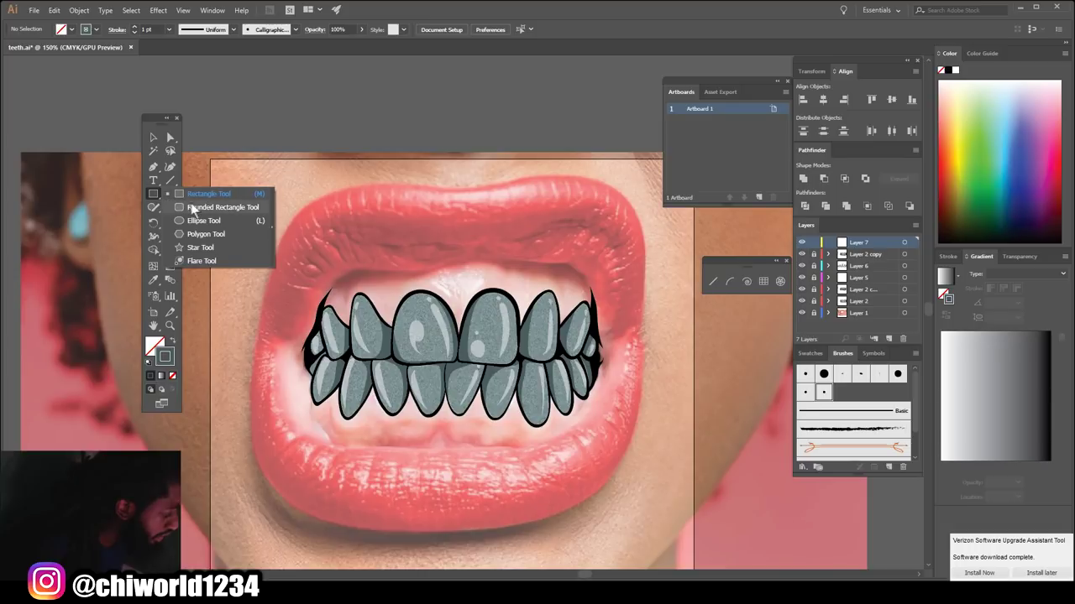
left_click(200, 248)
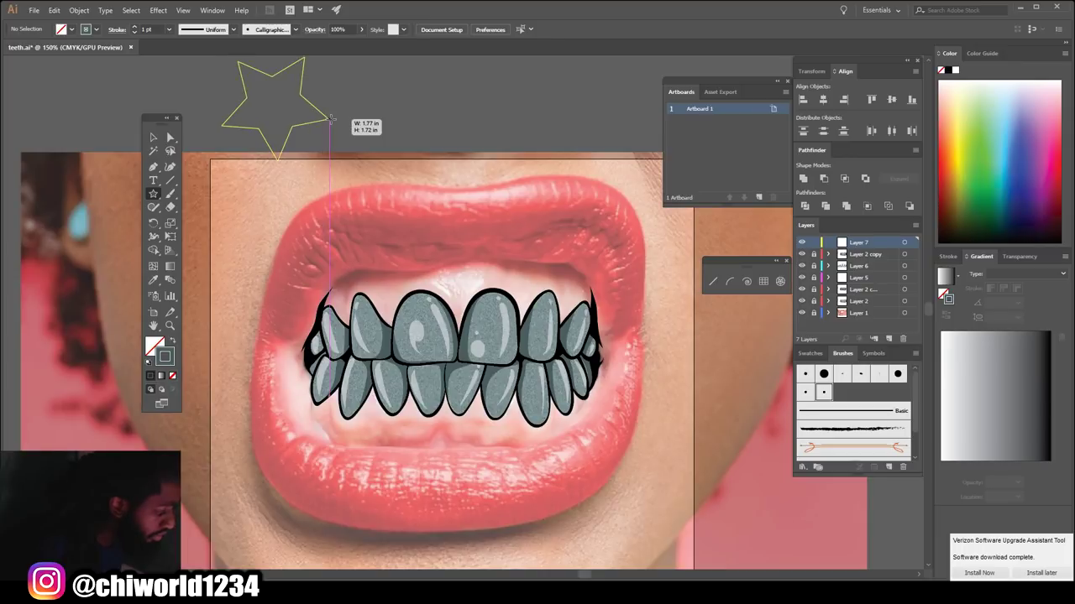
left_click_drag(331, 120, 332, 121)
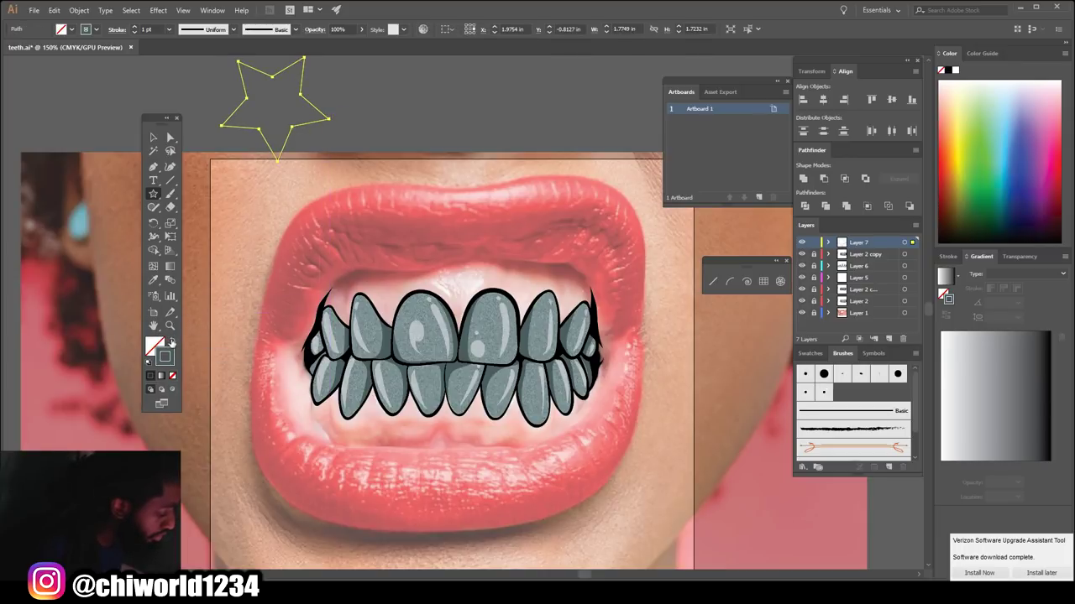
double_click(164, 361)
left_click_drag(606, 342, 564, 279)
left_click(835, 292)
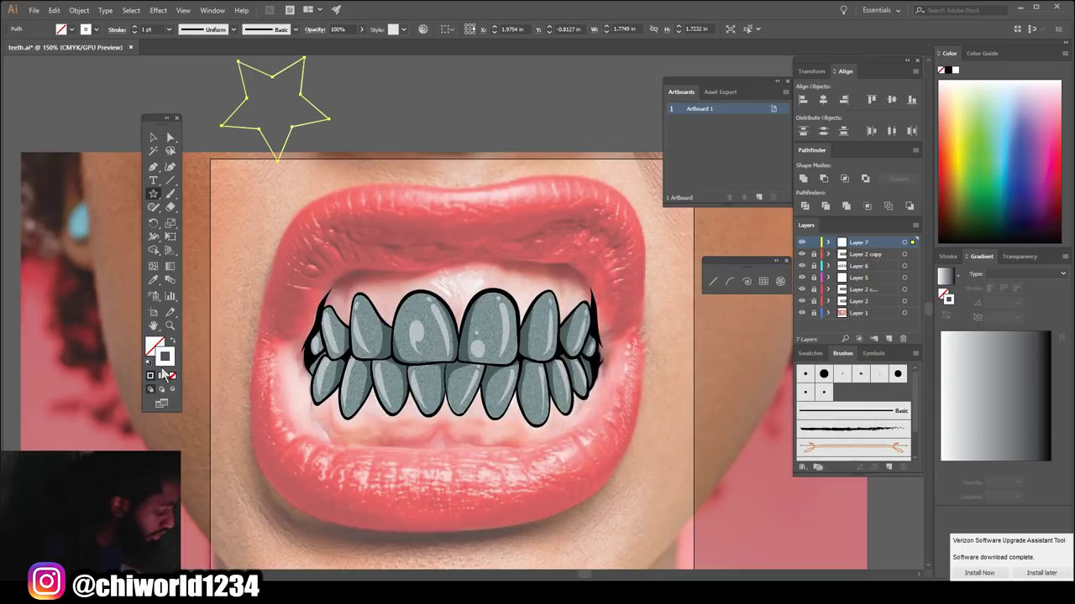
left_click(172, 342)
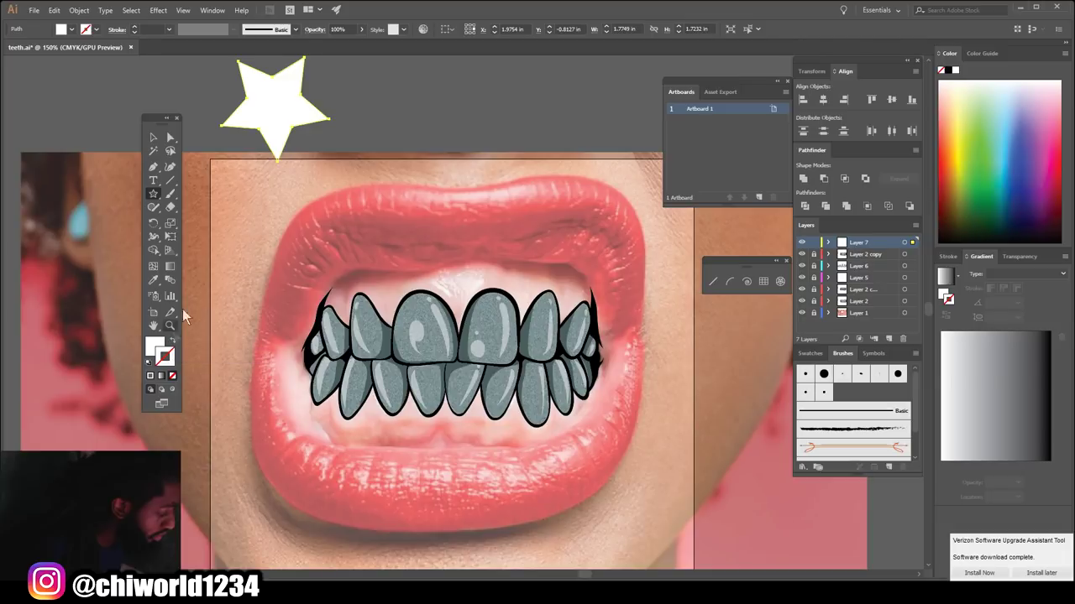
Step: Delete the five-pointed star and draw a thin four-pointed white sparkle about 2.99 in wide in its place
left_click(151, 138)
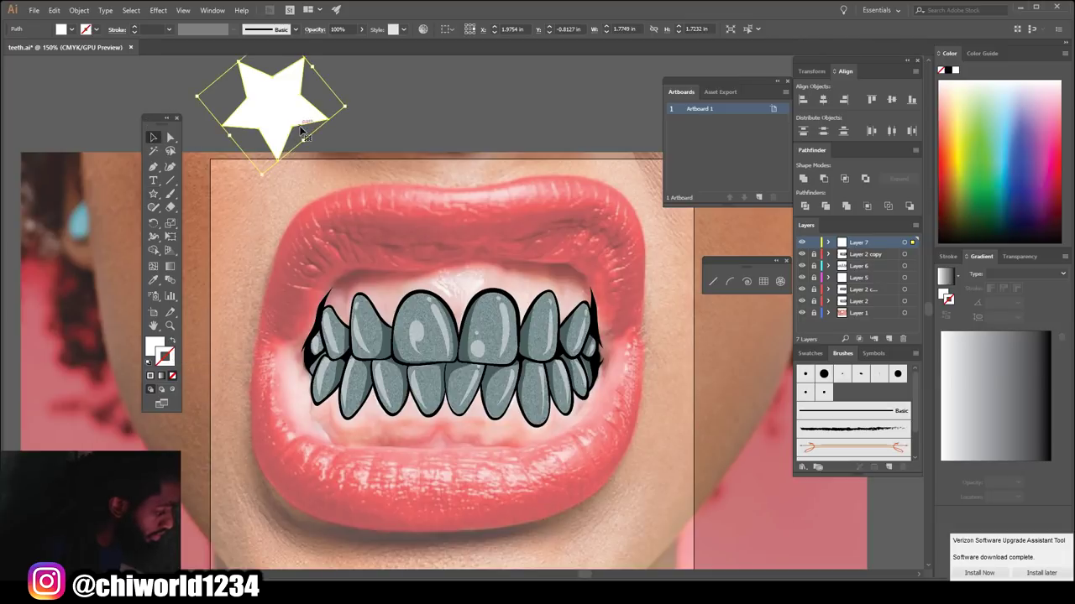
key("Delete")
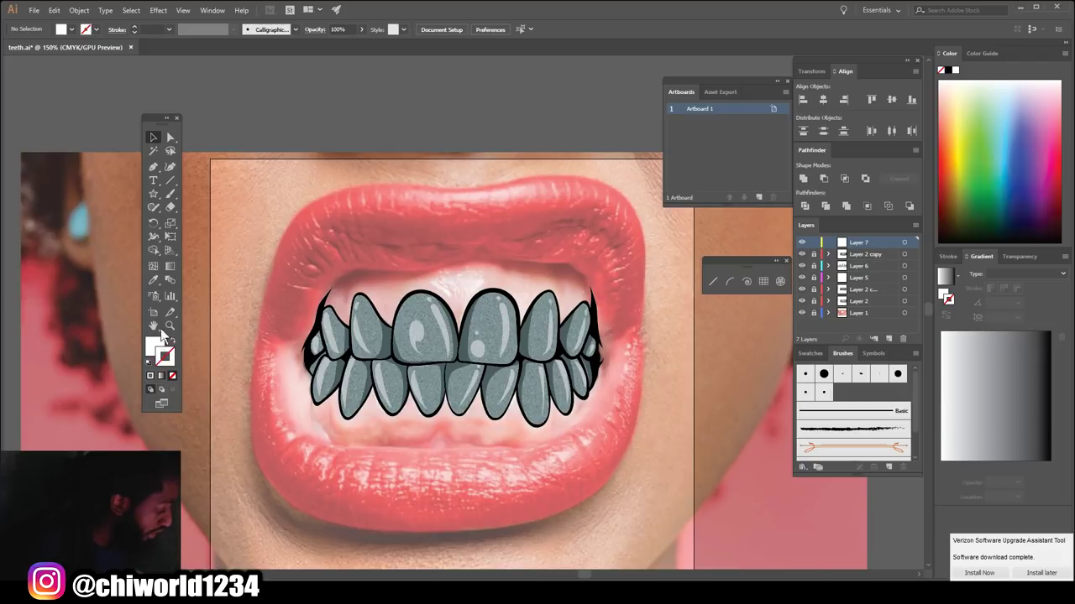
left_click(156, 194)
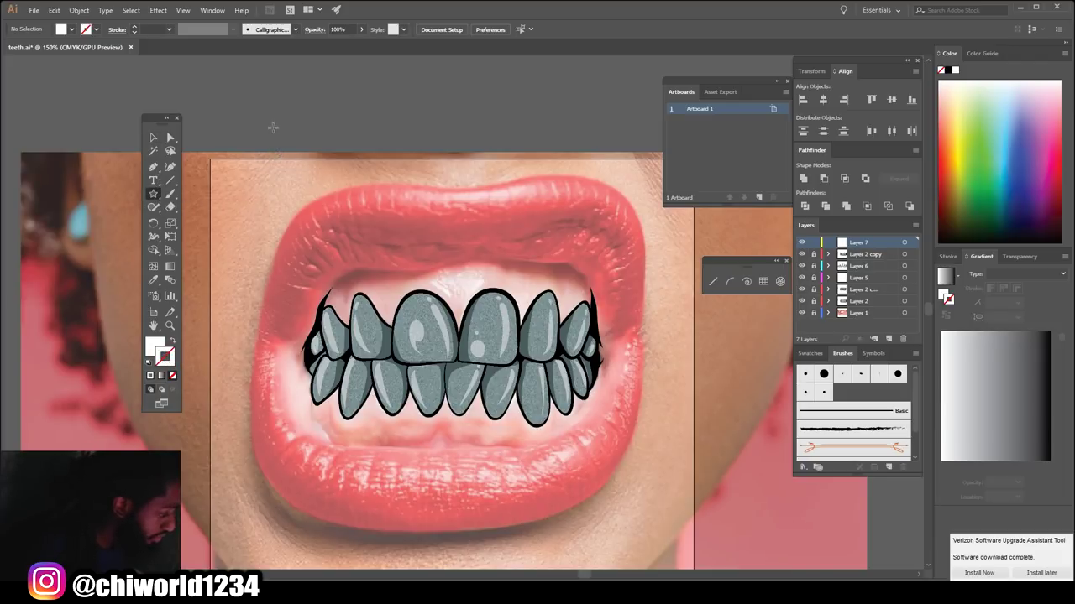
left_click_drag(259, 118, 348, 119)
key("Down")
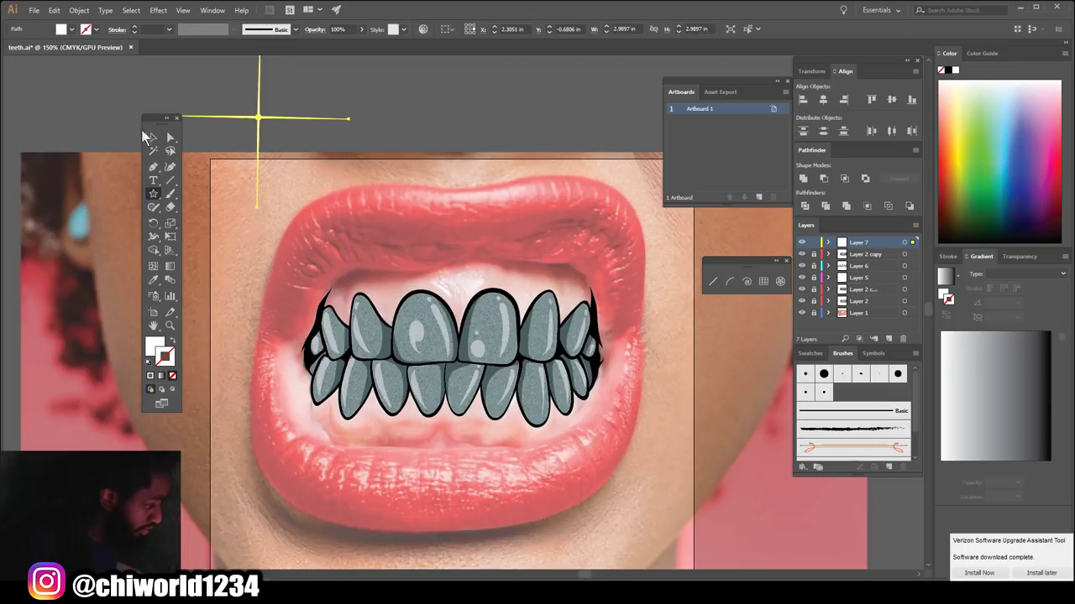
Step: Draw a white circle about 0.18 in wide over the centre of the four-pointed sparkle
left_click(152, 137)
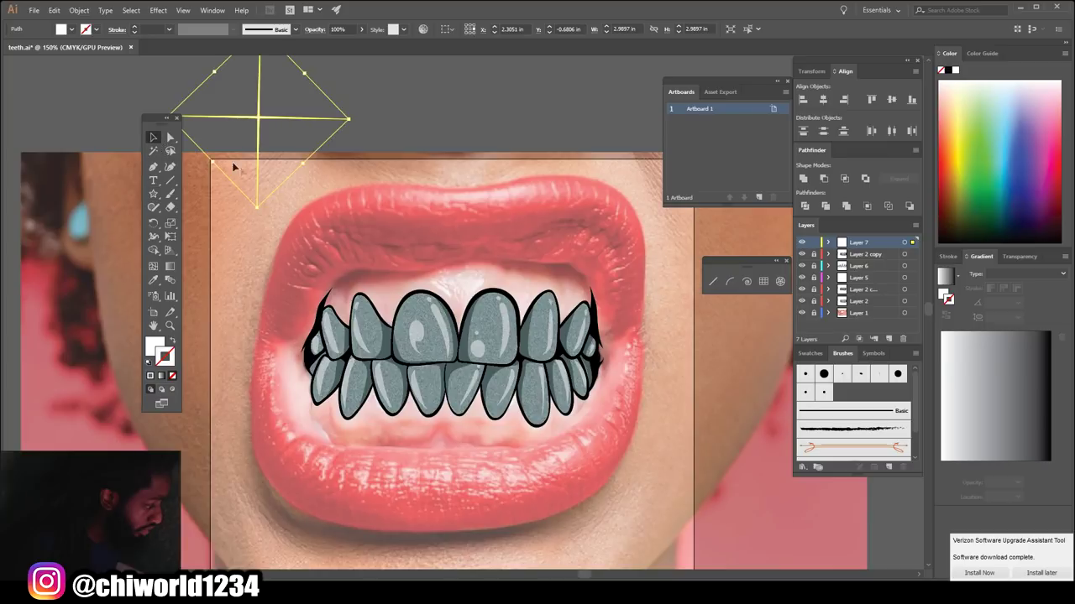
left_click(382, 139)
scroll(379, 142, "up", 2)
scroll(352, 155, "left", 3)
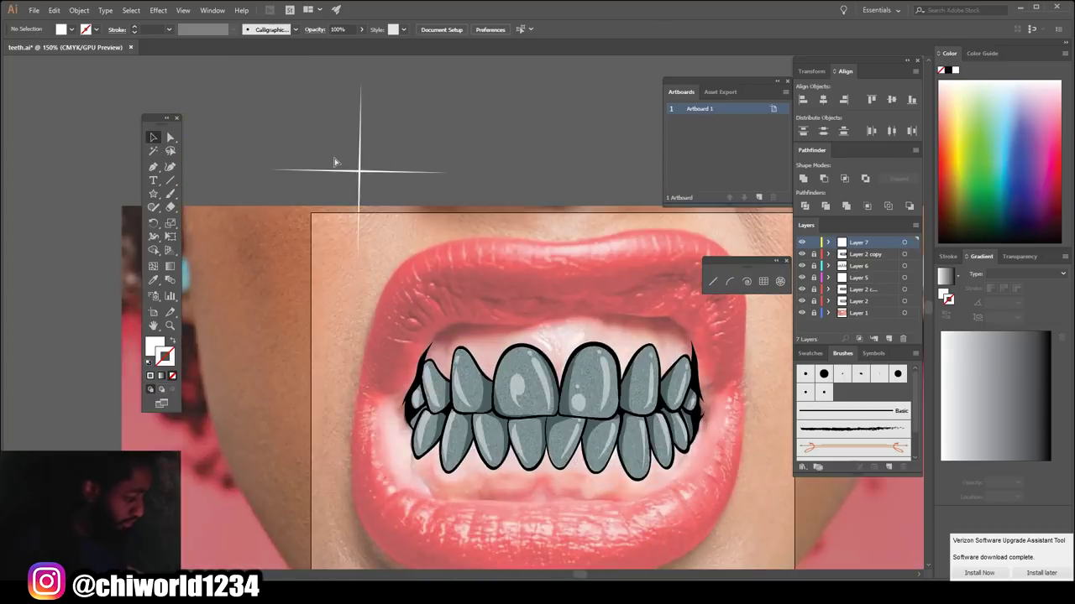
scroll(335, 162, "up", 4)
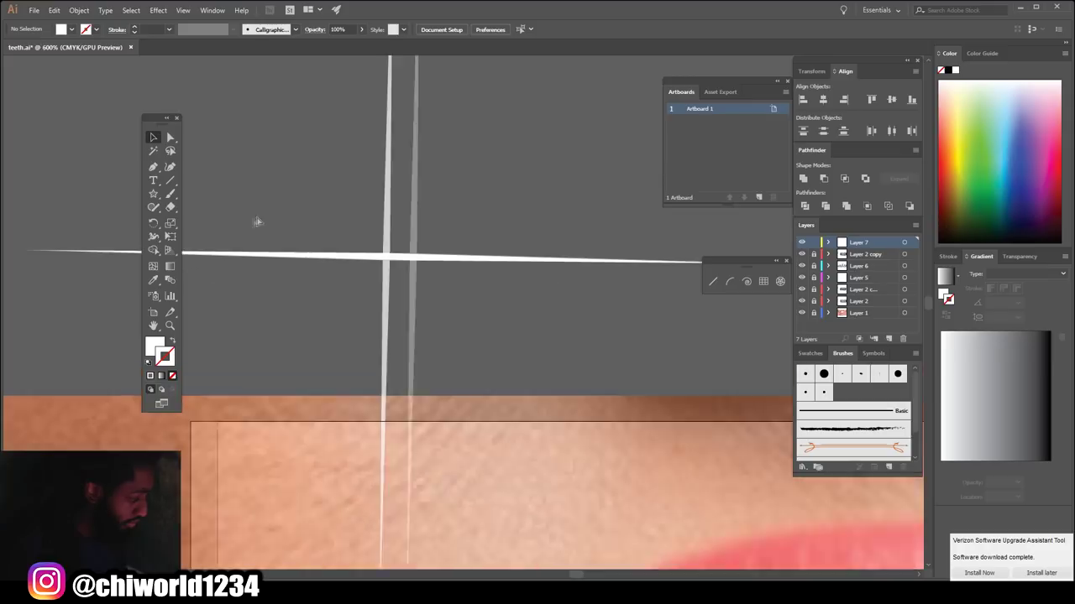
scroll(257, 222, "left", 2)
left_click(155, 199)
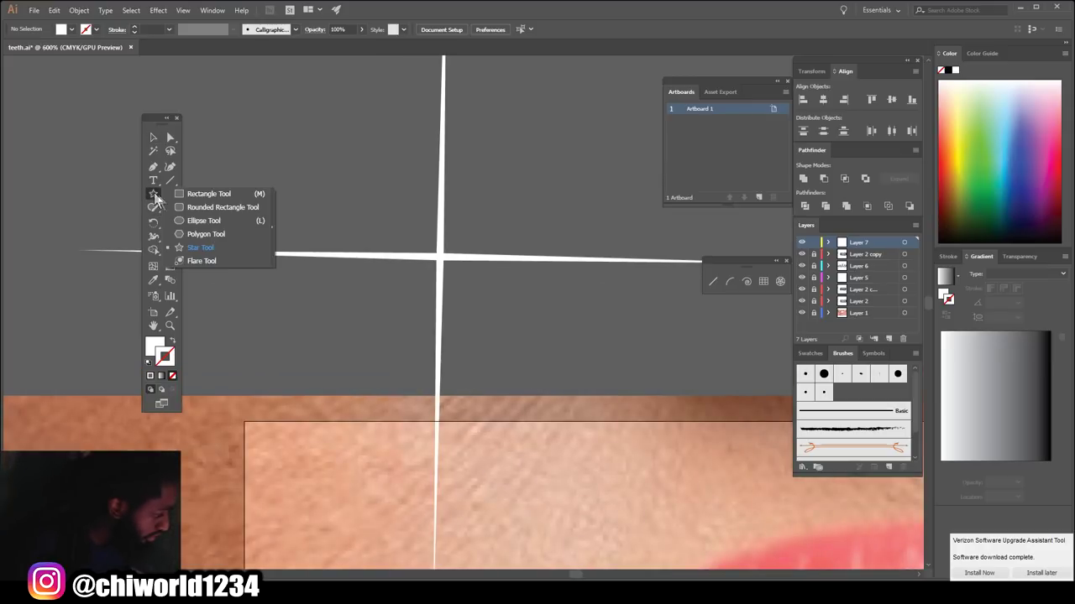
left_click(194, 223)
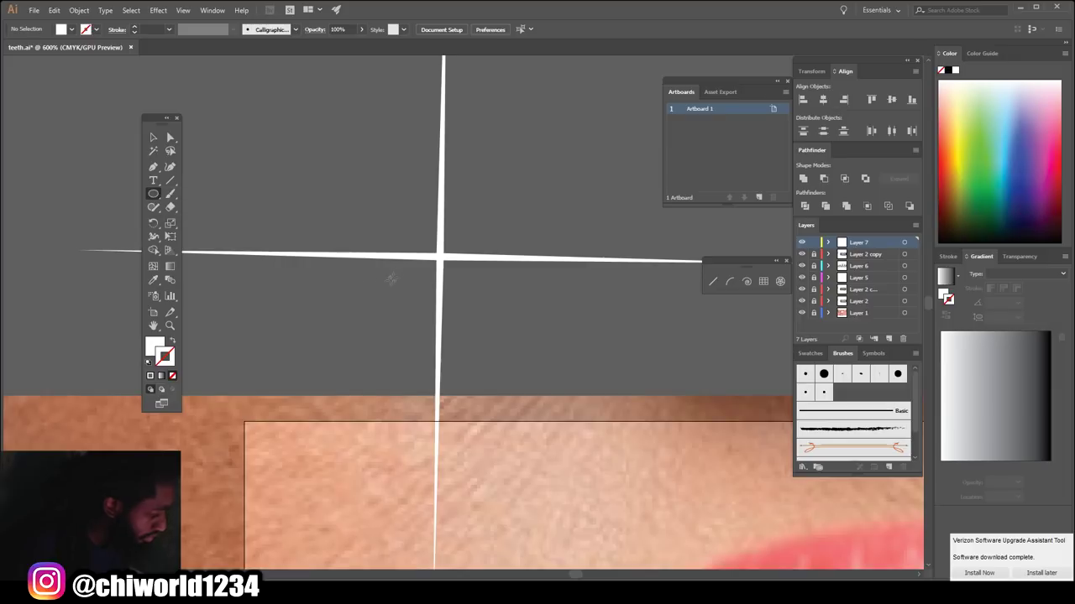
left_click_drag(416, 276, 463, 237)
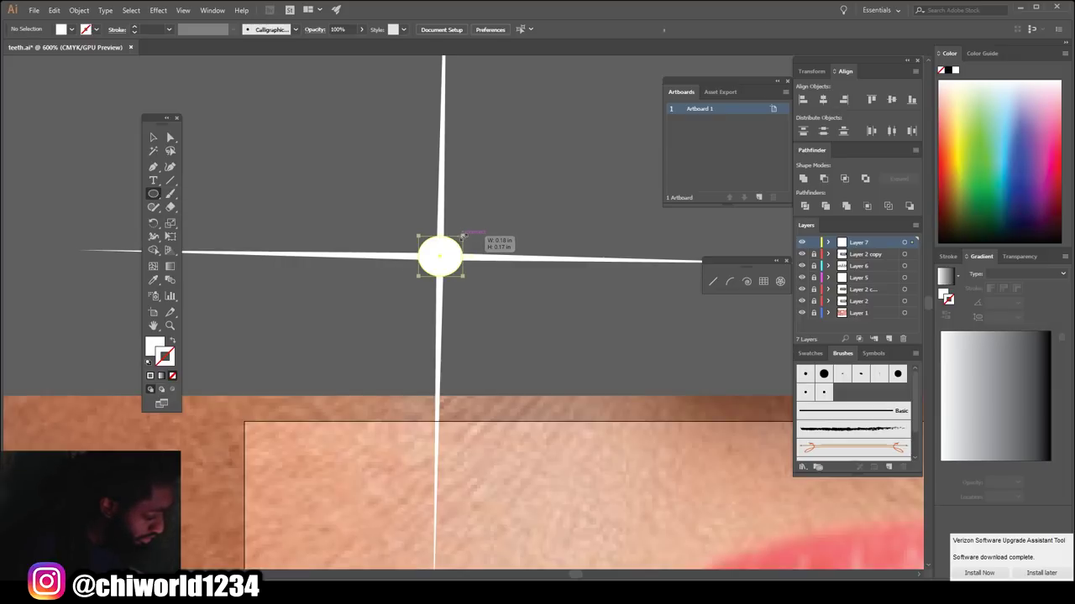
Step: Apply a Gaussian Blur with a 6.5 pixel radius to the white circle
left_click(160, 11)
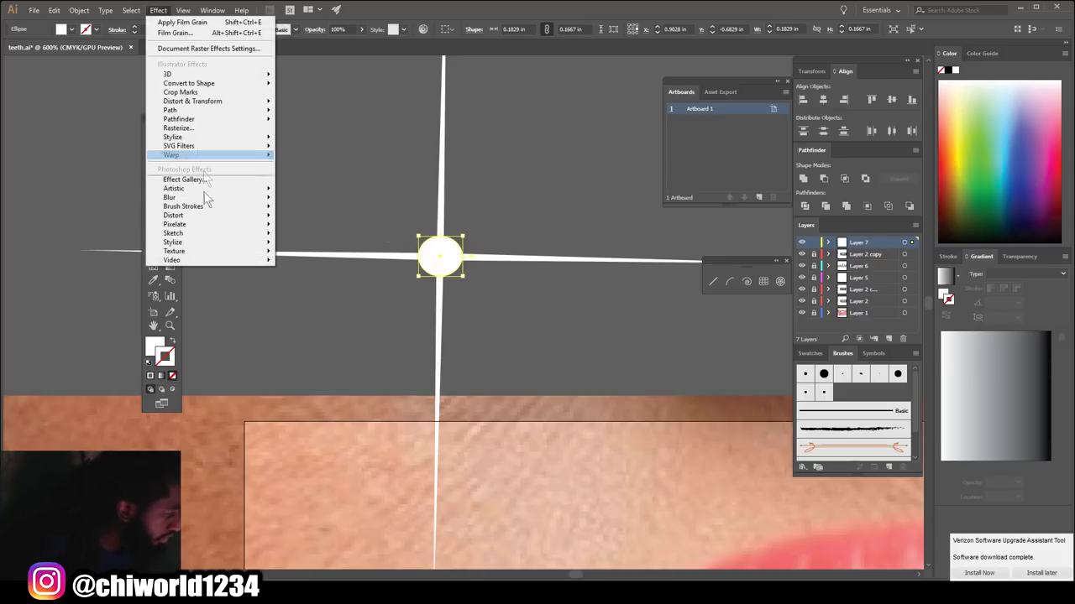
mouse_move(186, 199)
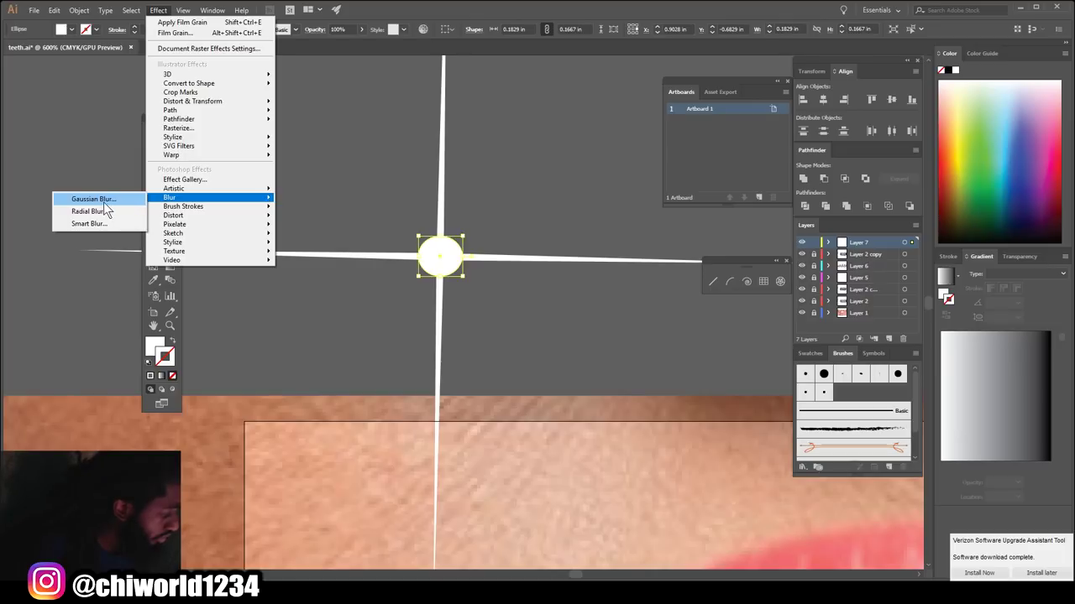
left_click(94, 200)
left_click(307, 233)
left_click_drag(391, 186, 251, 209)
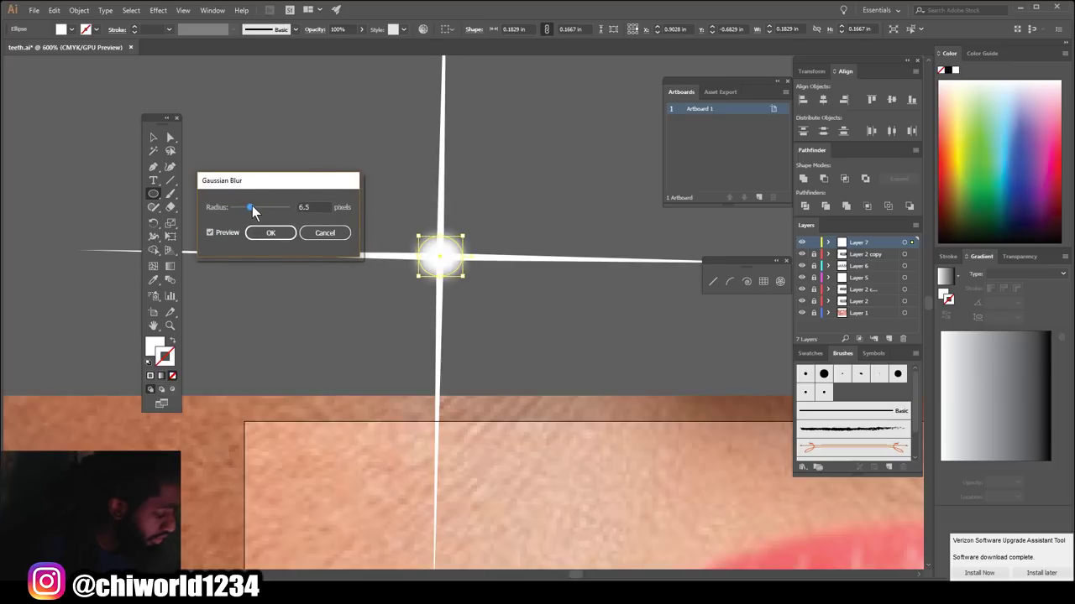
left_click(263, 234)
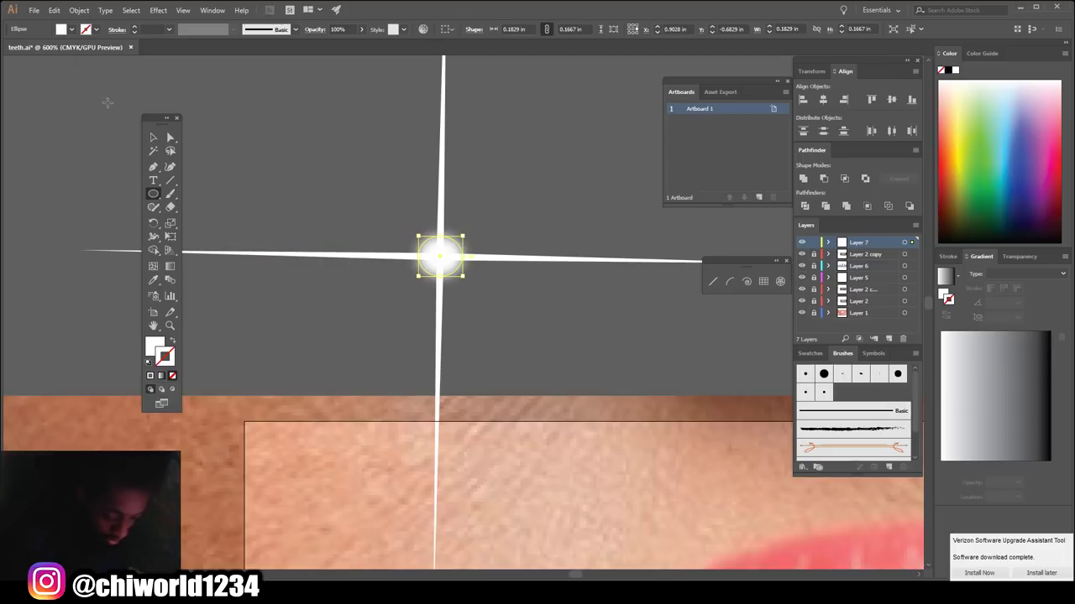
Step: Expand the appearance of the sparkle and its glow, and scale both down to about 2.19 in wide above the artboard
key("ctrl+minus")
key("ctrl+minus")
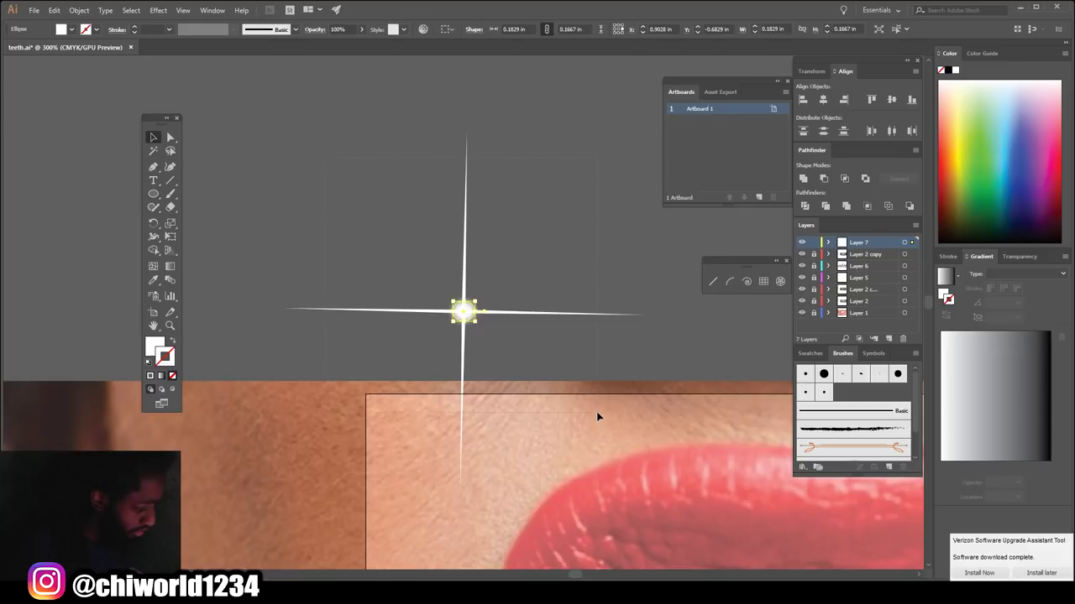
key("ctrl+a")
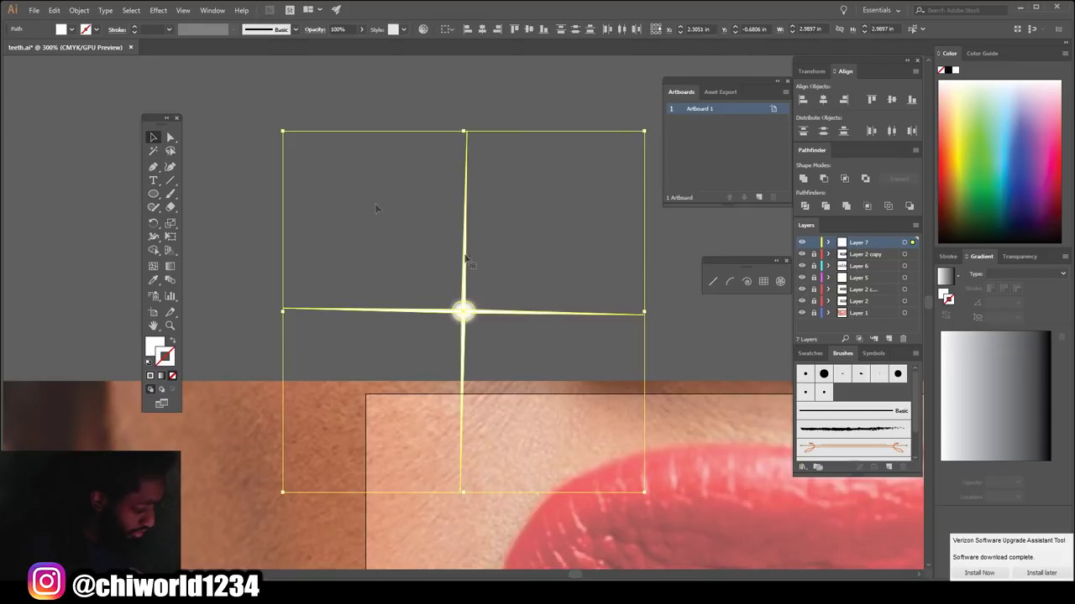
left_click(84, 12)
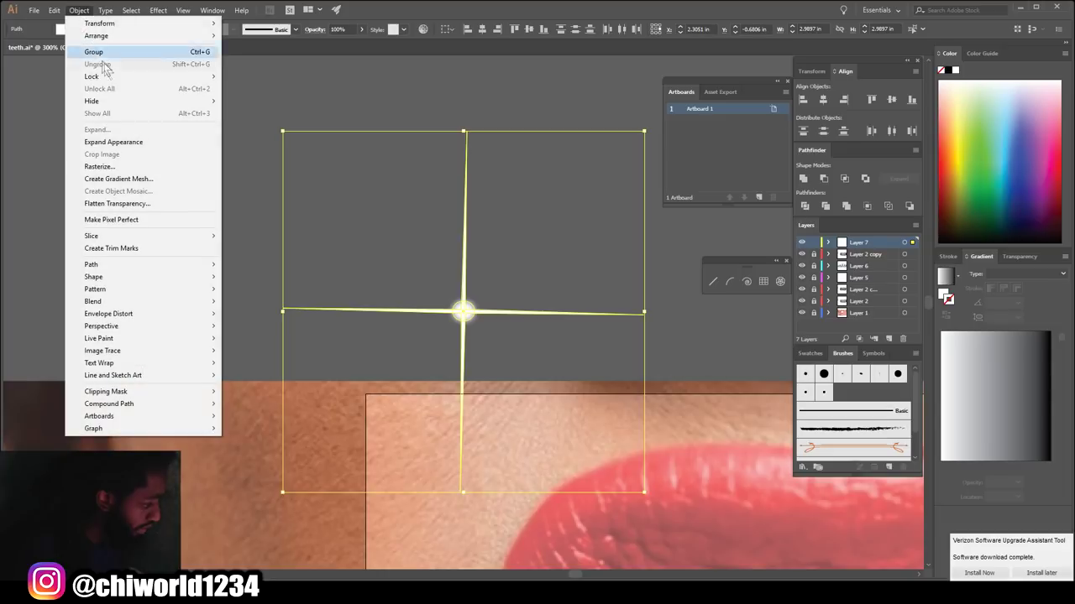
left_click(119, 139)
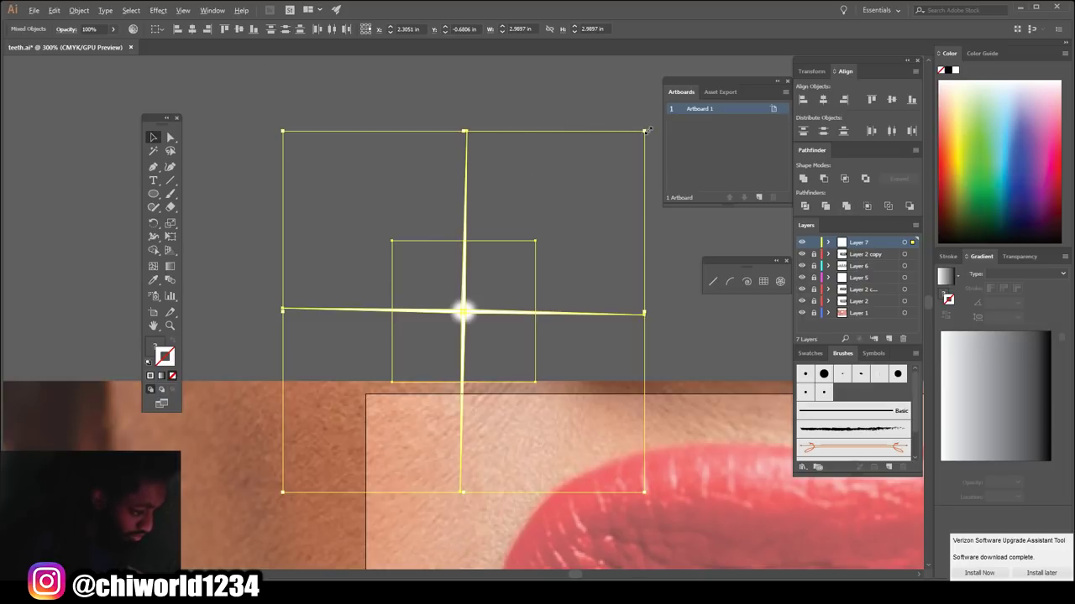
left_click_drag(645, 130, 547, 214)
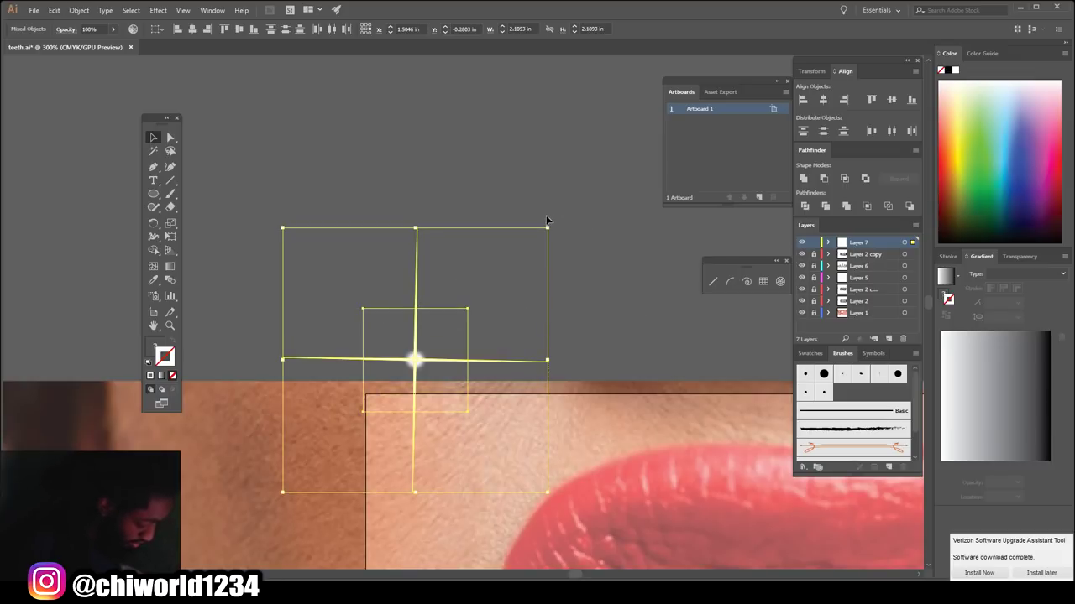
left_click_drag(415, 359, 431, 199)
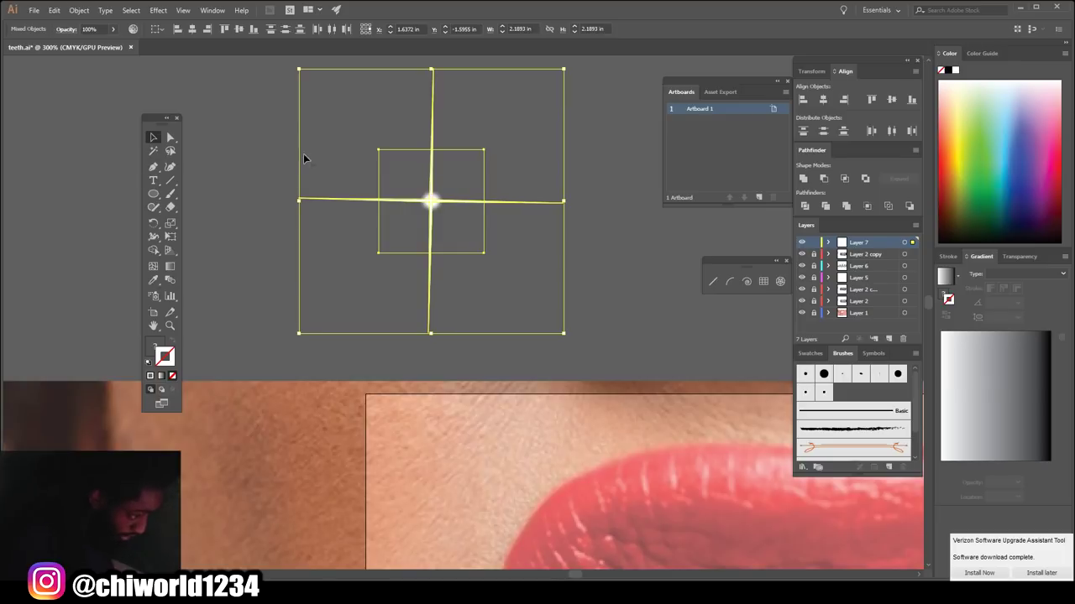
Step: Cut the glowing sparkle from above the artboard and paste it over the teeth
key("ctrl")
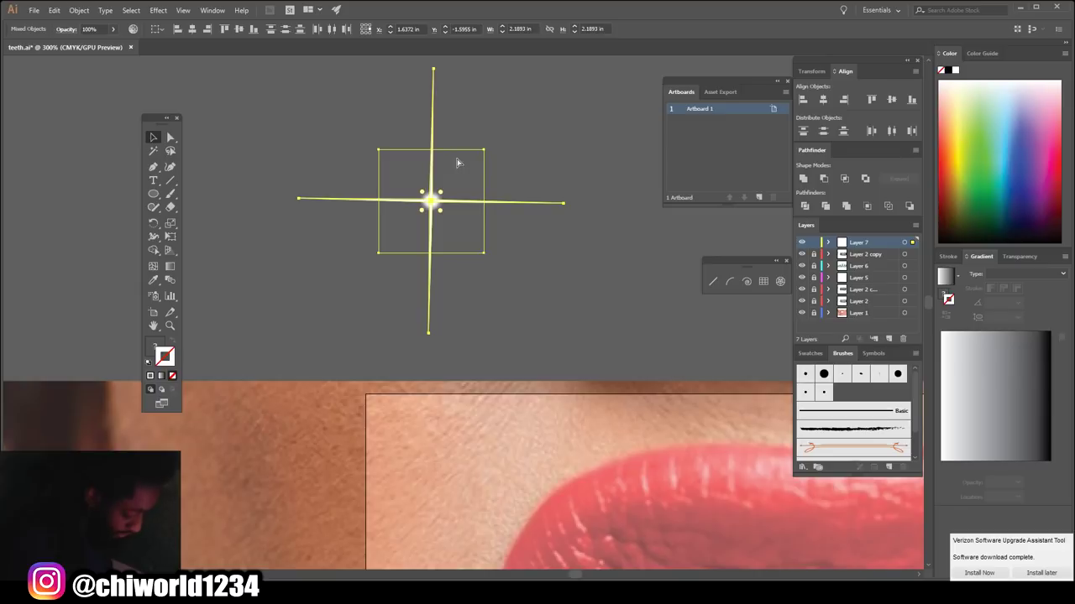
key("Delete")
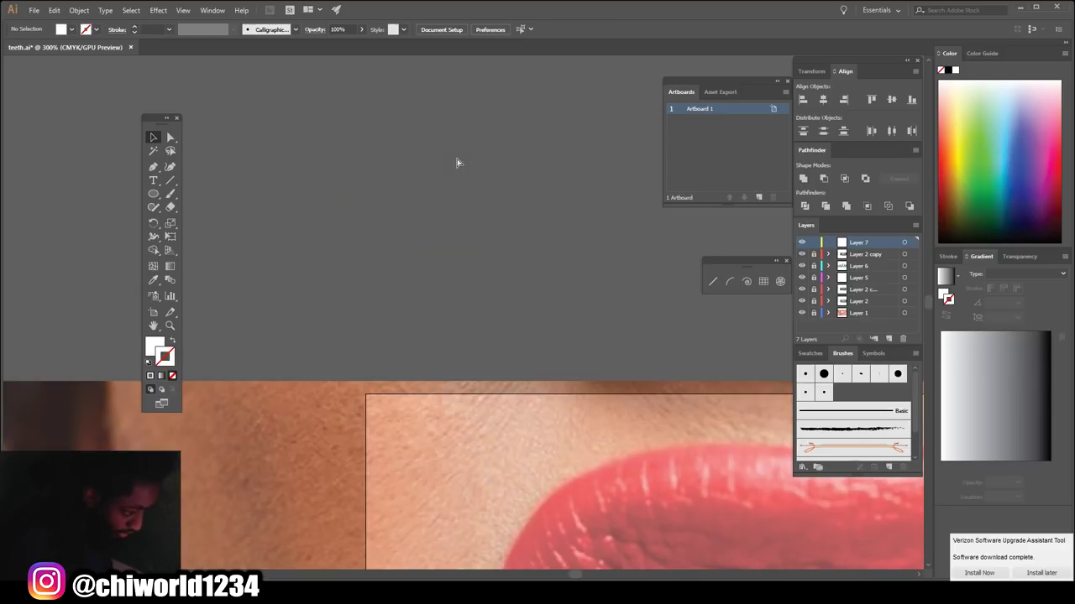
scroll(452, 151, "down", 8)
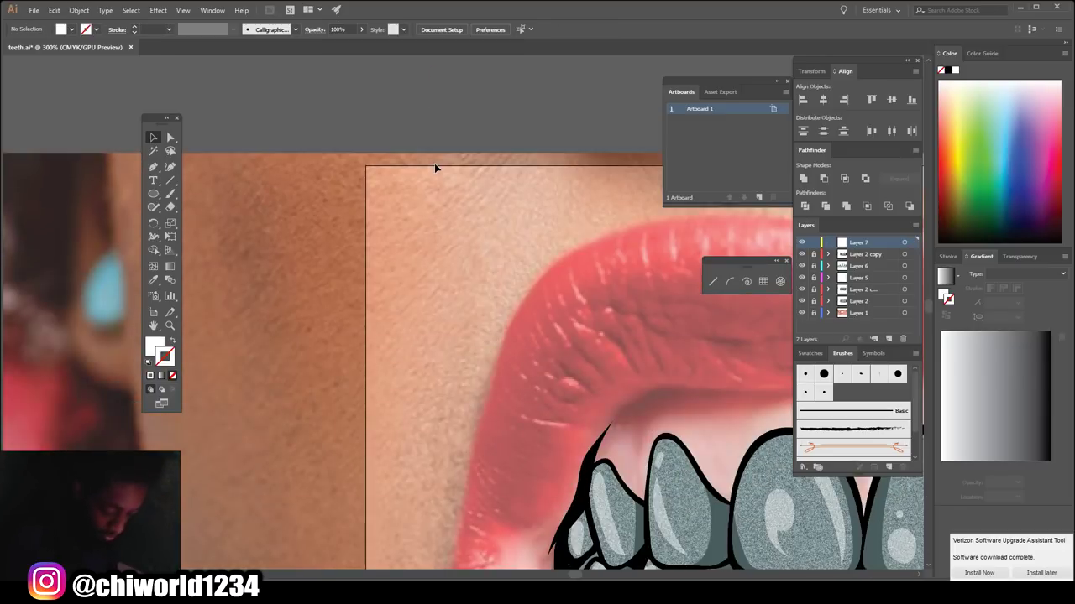
key("ctrl+minus")
key("ctrl+minus")
key("ctrl+plus")
key("ctrl+plus")
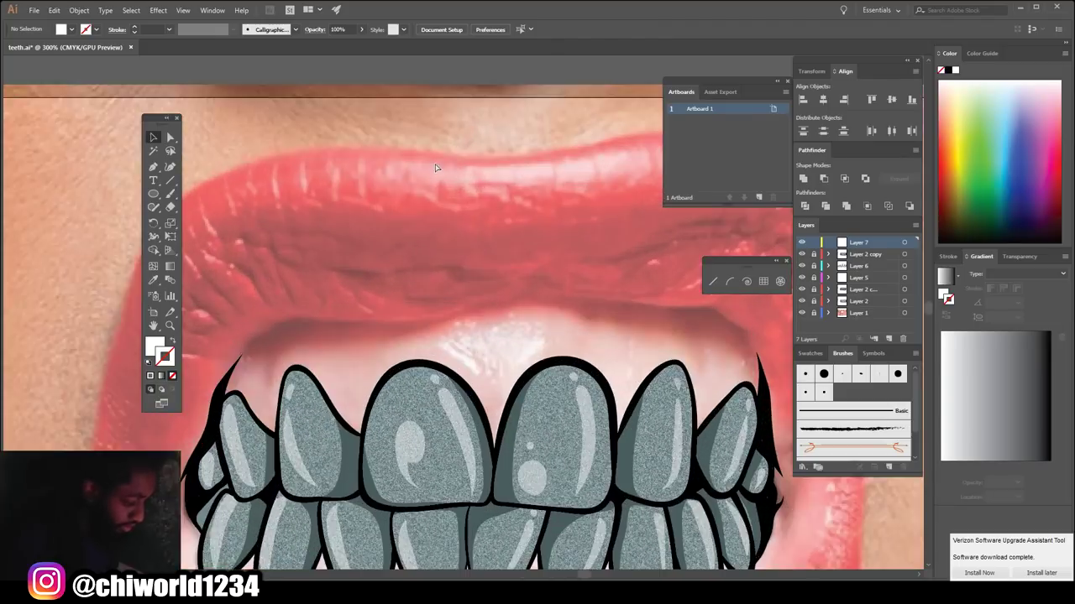
scroll(434, 167, "down", 2)
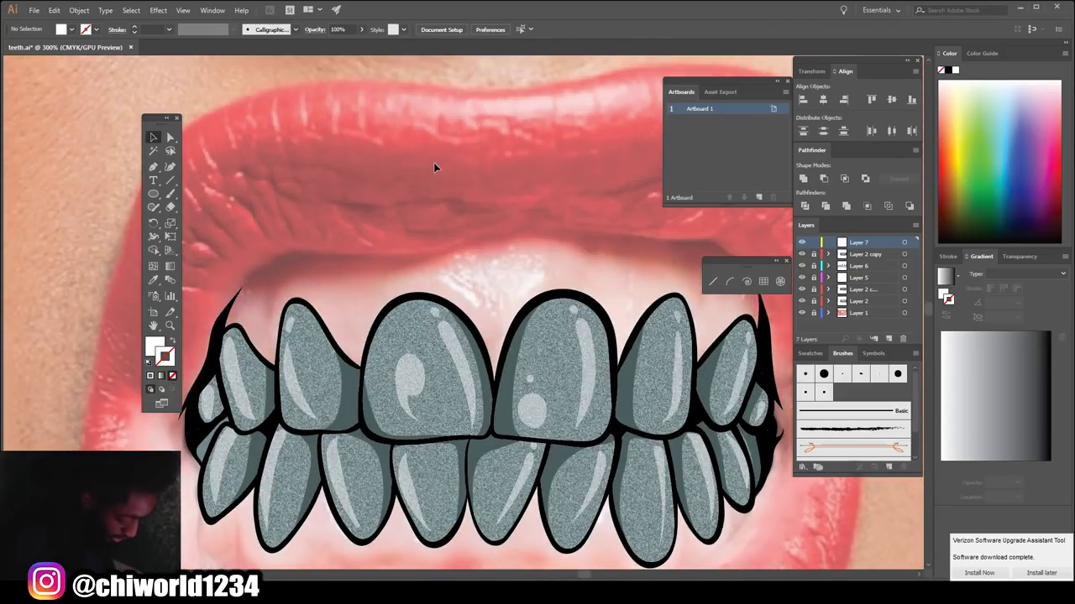
key("ctrl+v")
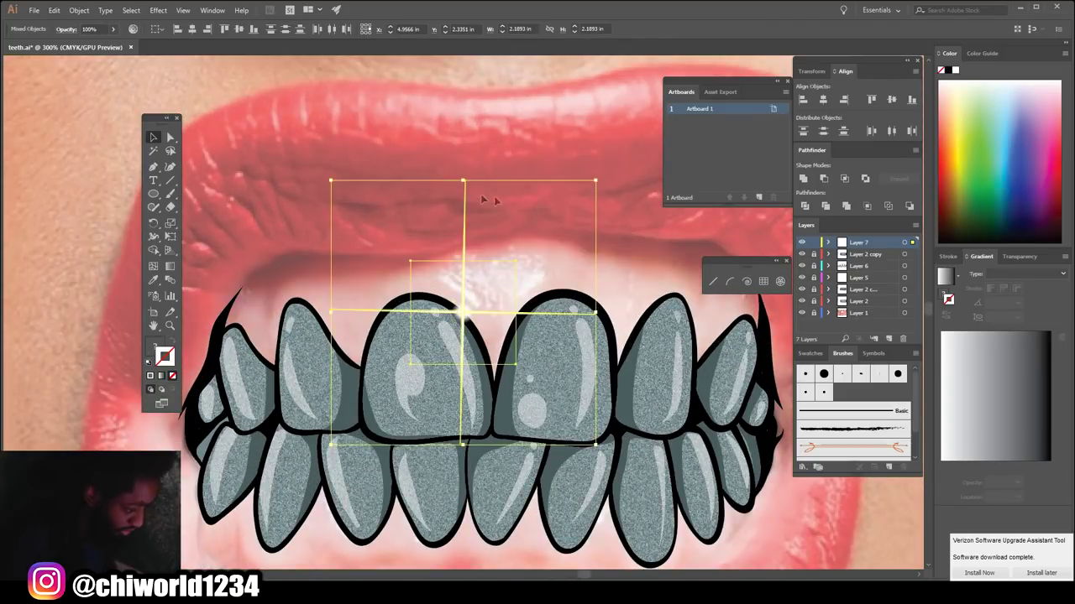
Step: Scale the sparkle to about 1.27 in on the left front tooth and place smaller copies, about 0.9 in wide, on teeth to its right
left_click_drag(597, 180, 539, 236)
left_click_drag(468, 314, 468, 417)
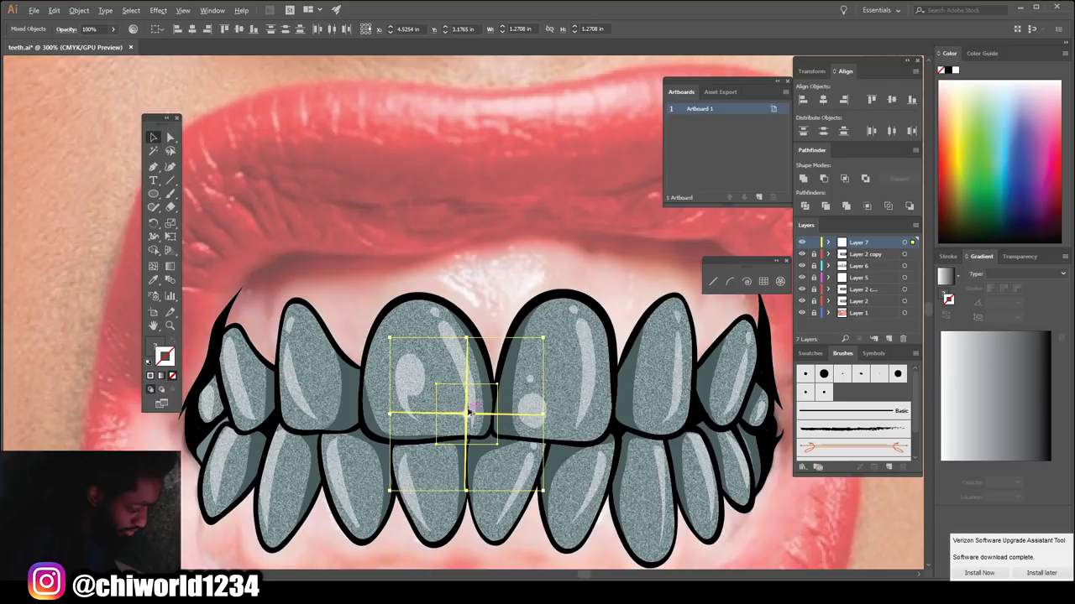
left_click_drag(543, 338, 521, 361)
left_click_drag(466, 423, 654, 514)
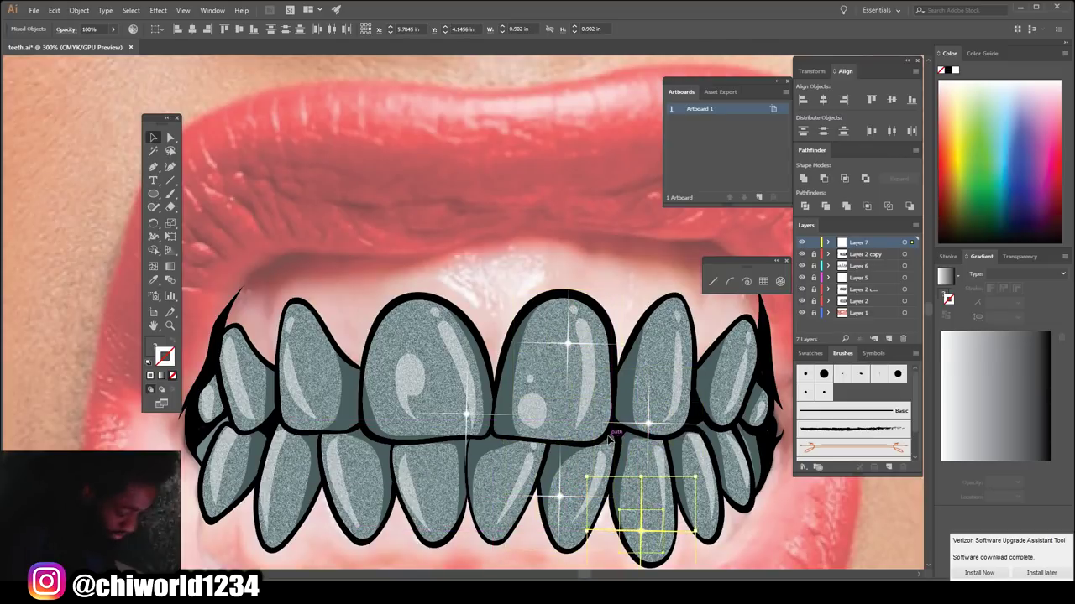
Step: Place further sparkle copies in varied sizes across the teeth, including one about 1.51 in wide on the upper tooth right of the front pair
key("ctrl+minus")
left_click_drag(499, 304, 558, 243)
left_click_drag(462, 338, 502, 293)
left_click_drag(597, 197, 562, 233)
left_click_drag(501, 293, 466, 207)
key("ctrl+minus")
key("ctrl+minus")
key("ctrl+minus")
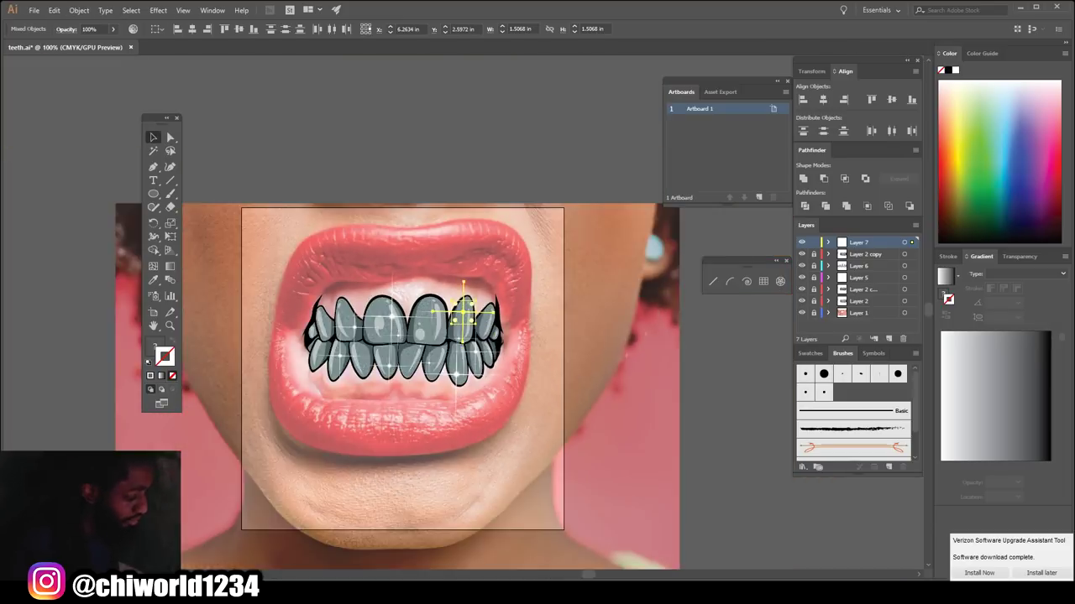
Step: Delete one sparkle, and paste a scaled-down copy of the left front tooth's sparkle onto the teeth at the right
key("ctrl+shift+a")
key("ctrl+equal")
key("ctrl+equal")
key("ctrl+equal")
left_click(385, 421)
left_click_drag(385, 420, 496, 344)
key("Delete")
left_click(392, 321)
key("ctrl+c")
left_click(705, 431)
key("ctrl+v")
left_click_drag(550, 225, 507, 265)
left_click_drag(463, 313, 600, 356)
left_click(704, 401)
key("ctrl+minus")
key("ctrl+minus")
key("ctrl+minus")
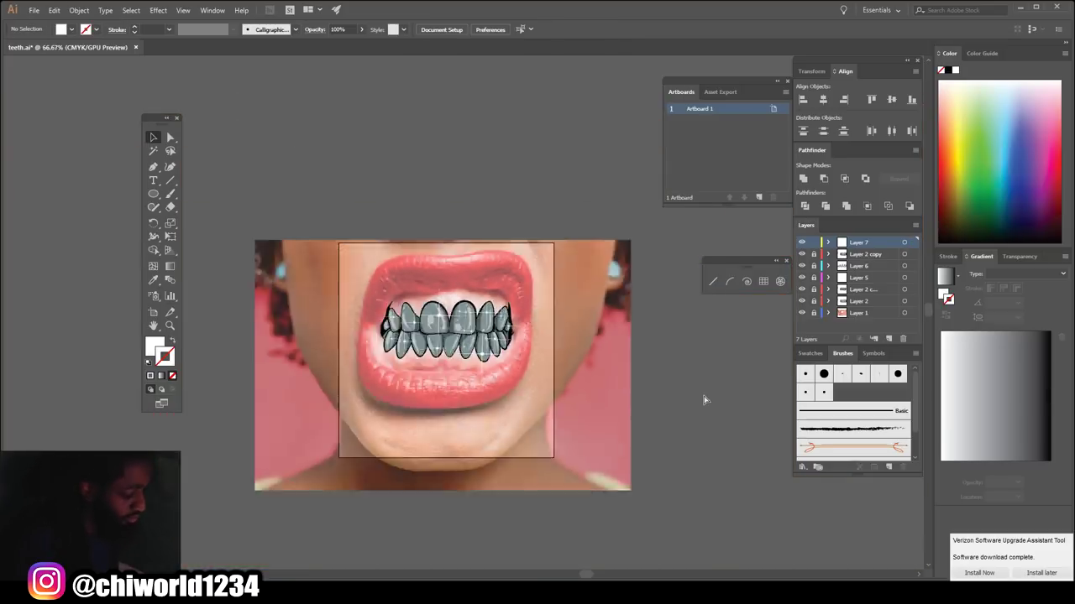
Step: Lock the sparkle layer and add a new layer at the top of the layer stack
key("ctrl+plus")
key("ctrl+plus")
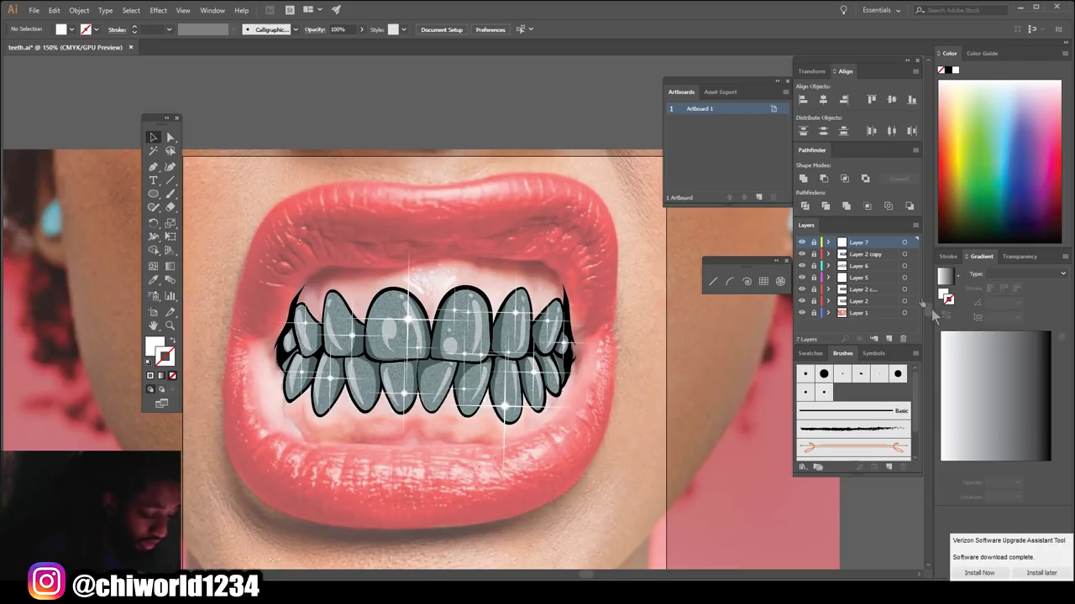
left_click(892, 341)
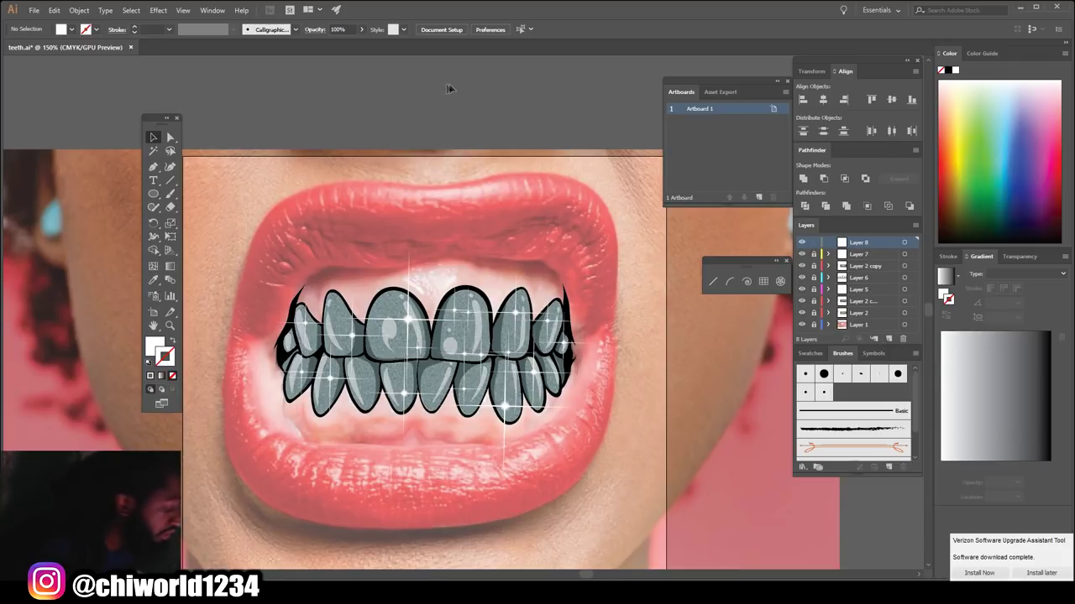
Step: Set a white stroke with a Gaussian Blur of about 8.6 pixels and paint two short soft brush strokes above the artboard
left_click(150, 363)
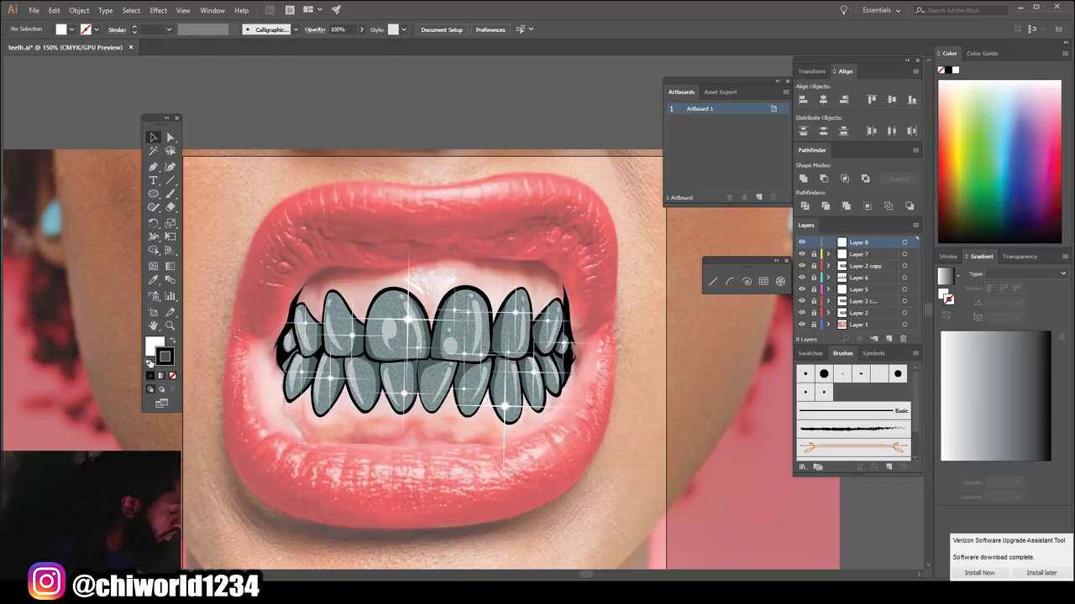
left_click(172, 343)
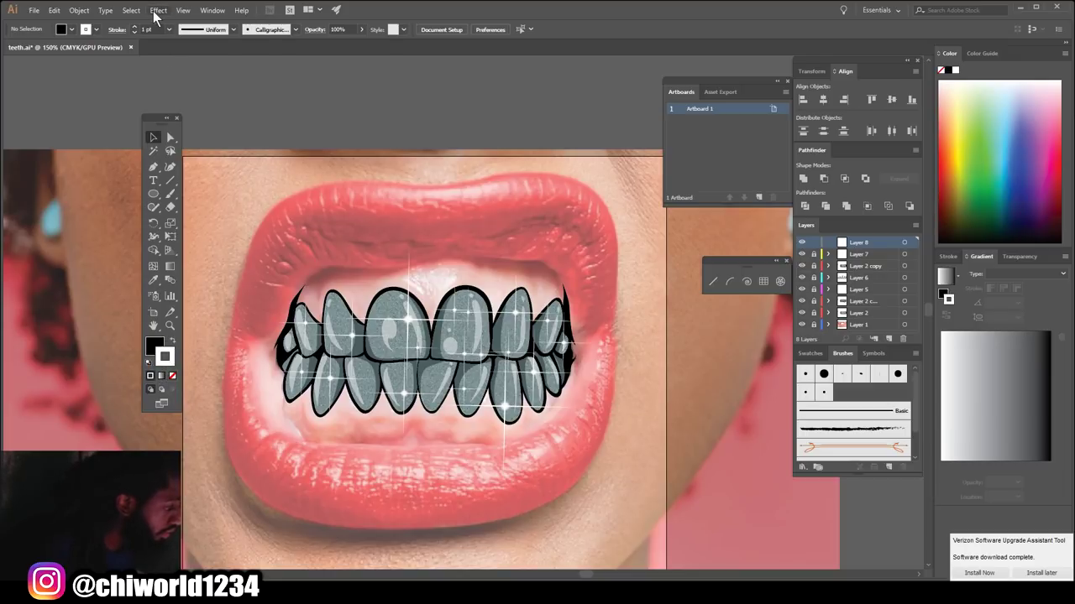
left_click(170, 195)
left_click(182, 11)
mouse_move(158, 10)
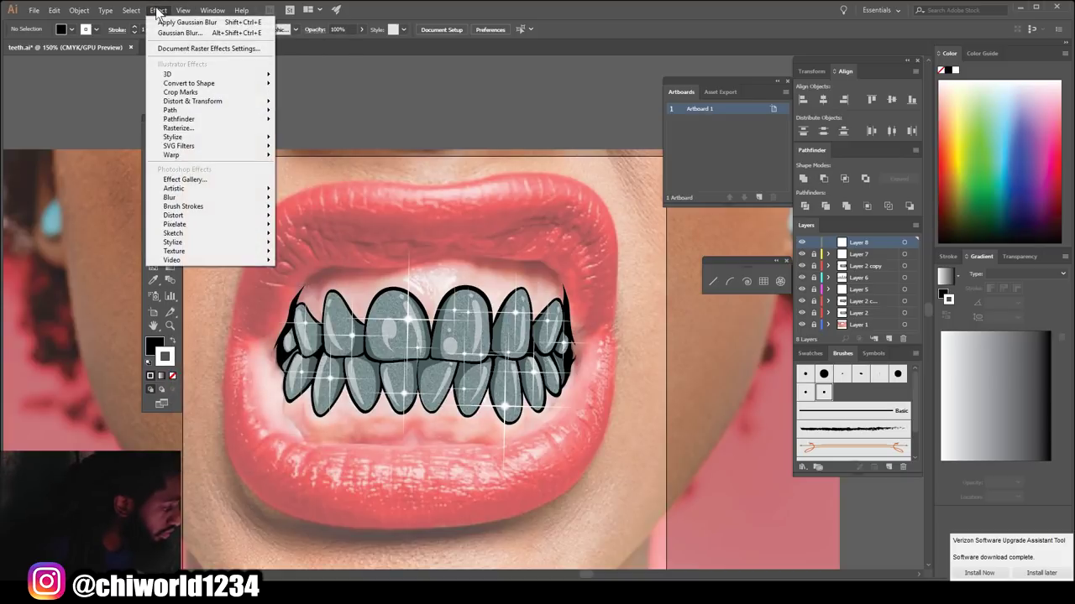
mouse_move(172, 198)
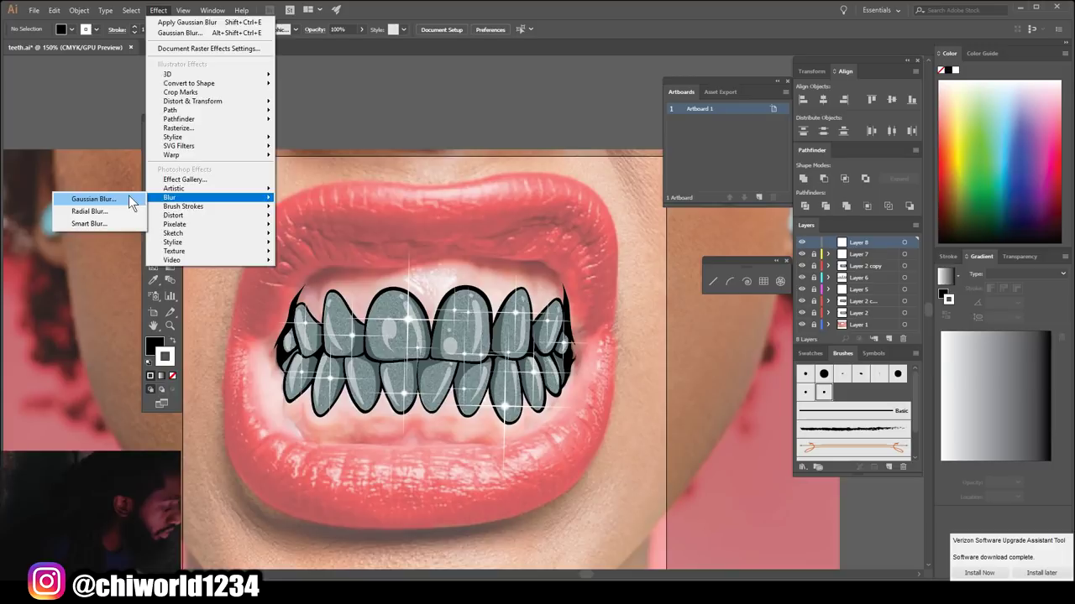
left_click(92, 199)
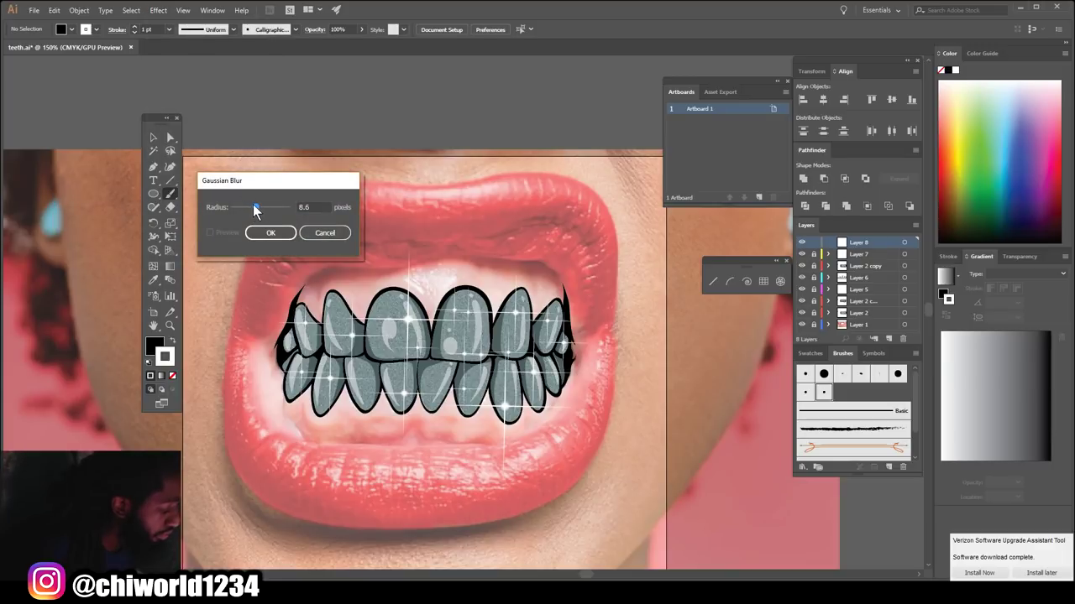
left_click_drag(257, 204, 257, 204)
left_click(261, 235)
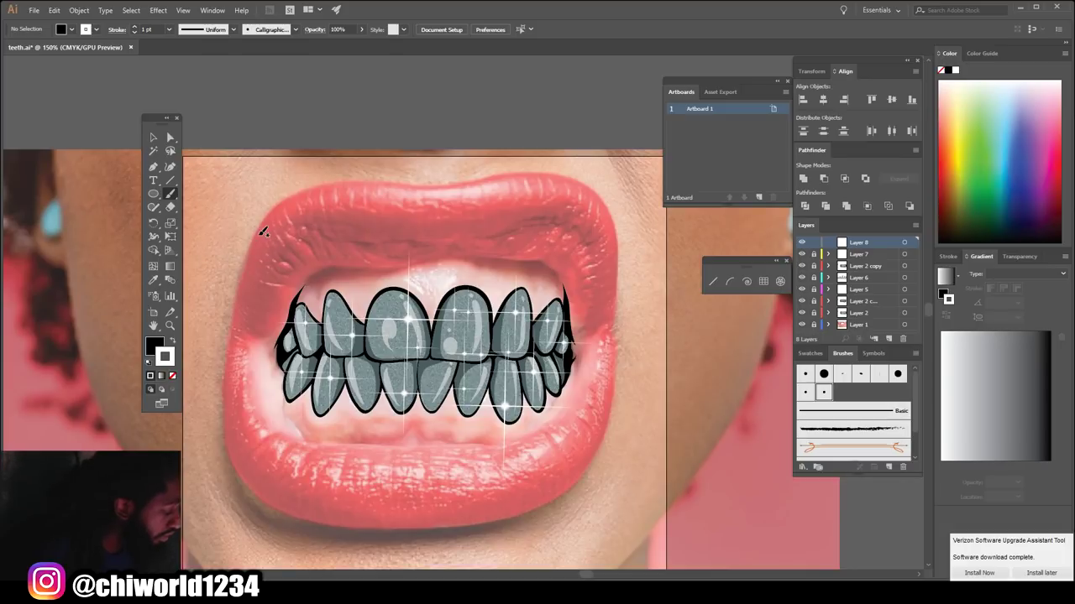
left_click_drag(418, 87, 313, 94)
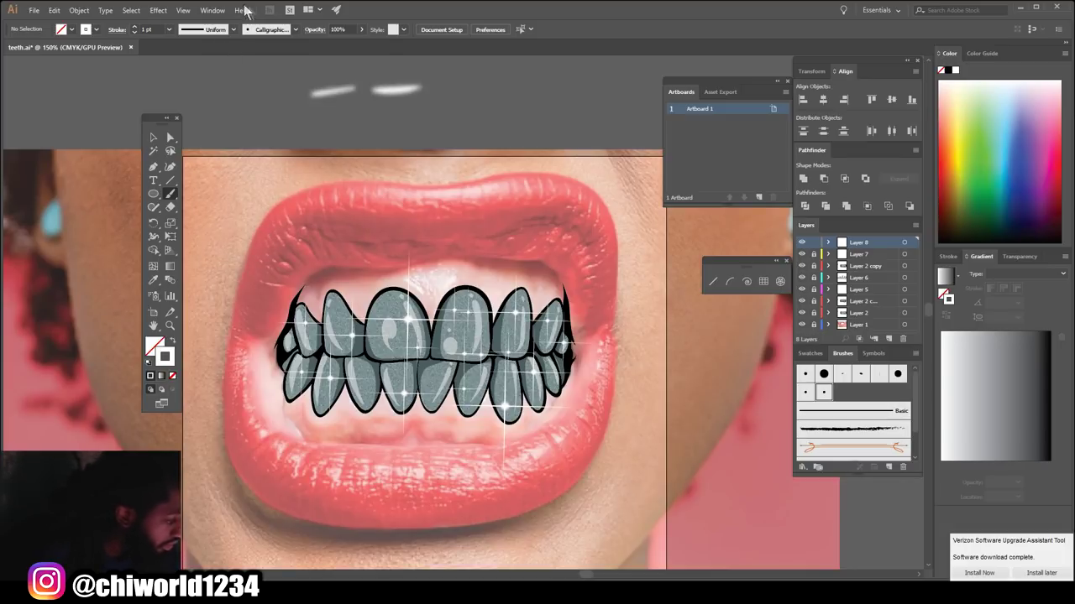
Step: Set the blurred white brush stroke to 42% opacity and 5 pt, and paint soft highlights across the upper and lower teeth
left_click(360, 30)
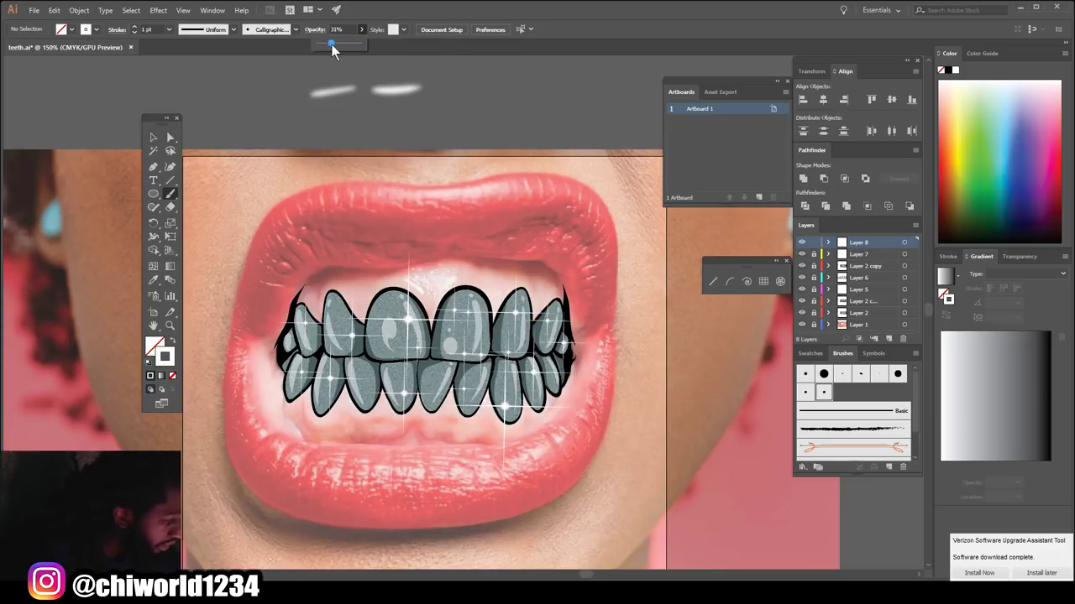
left_click(169, 30)
left_click(183, 126)
mouse_move(482, 313)
left_mouse_down()
mouse_move(456, 320)
mouse_move(471, 295)
mouse_move(464, 314)
mouse_move(408, 314)
mouse_move(433, 298)
mouse_move(456, 344)
left_mouse_up()
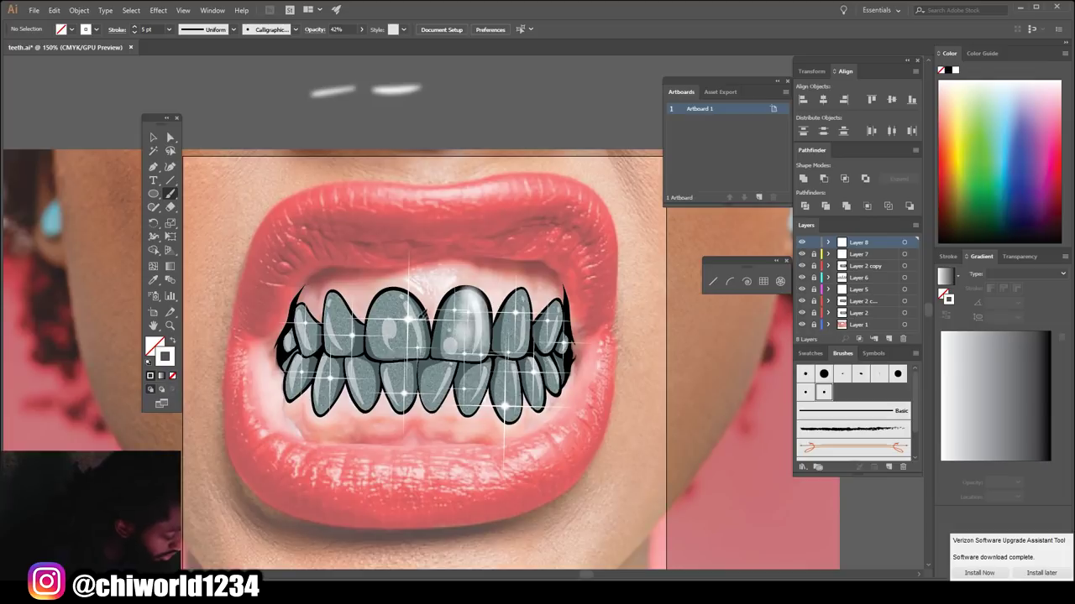
left_click_drag(409, 317, 399, 355)
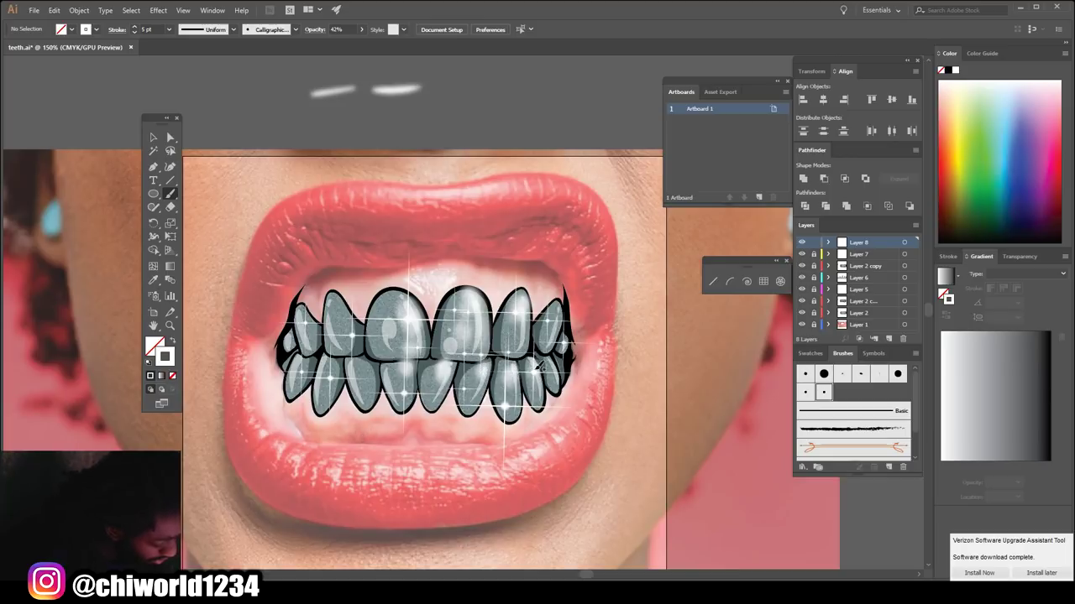
left_click_drag(574, 333, 568, 344)
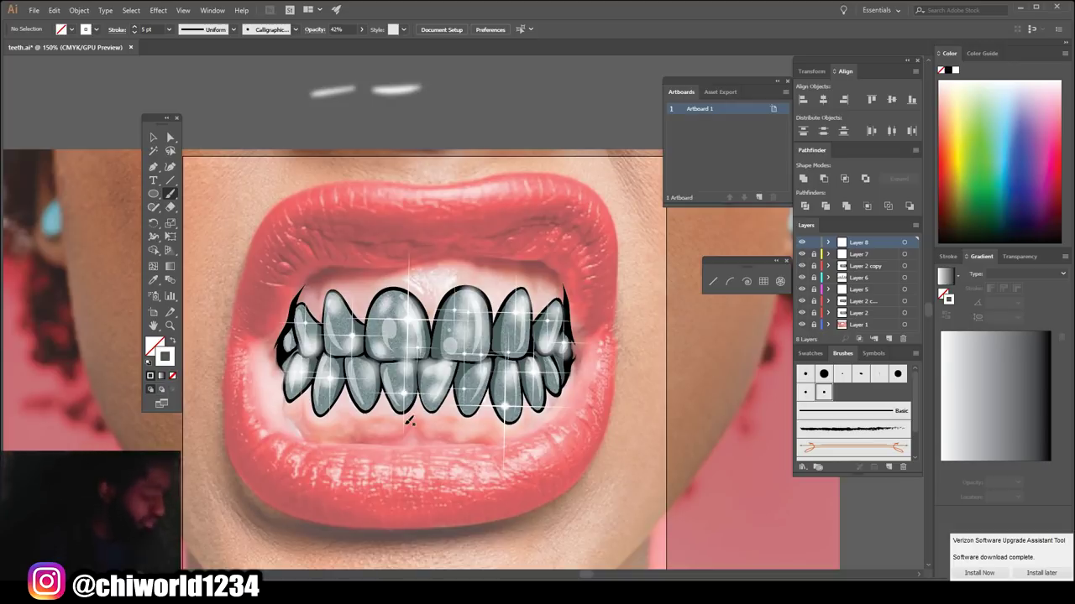
Step: Examine the soft white highlights on the teeth both close up and in the whole mouth
key("ctrl+minus")
key("ctrl+minus")
key("ctrl+plus")
key("ctrl+plus")
key("ctrl+plus")
key("ctrl+plus")
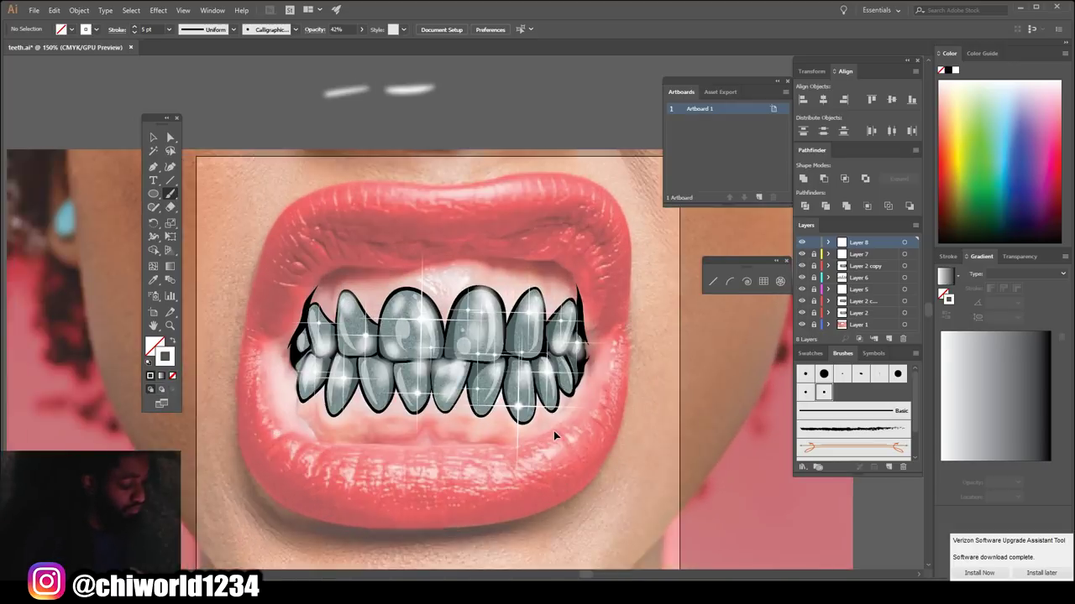
scroll(653, 450, "down", 1)
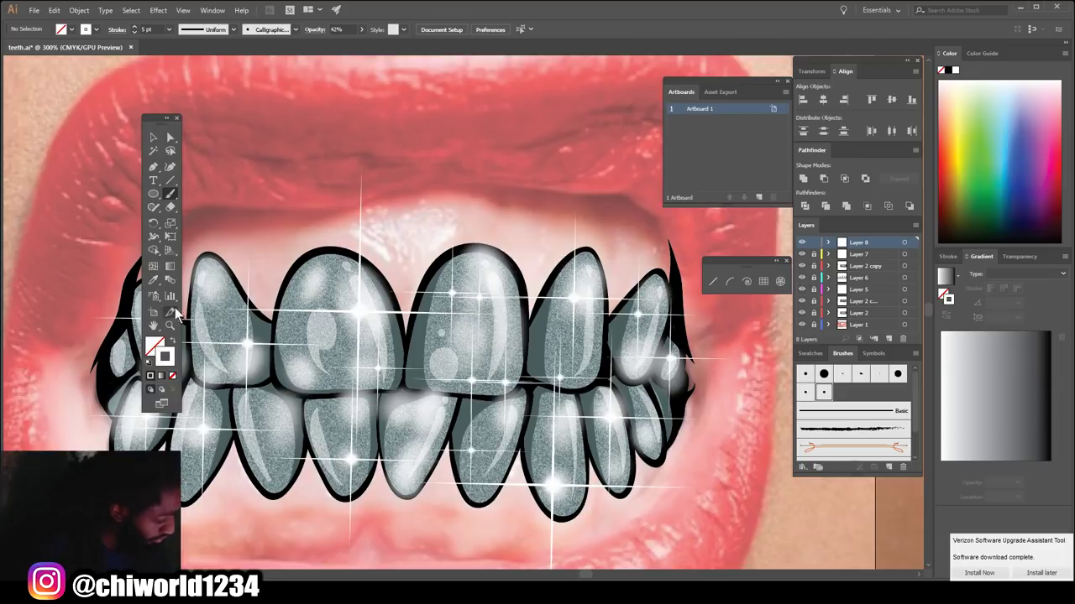
key("ctrl+minus")
key("ctrl+minus")
key("ctrl+minus")
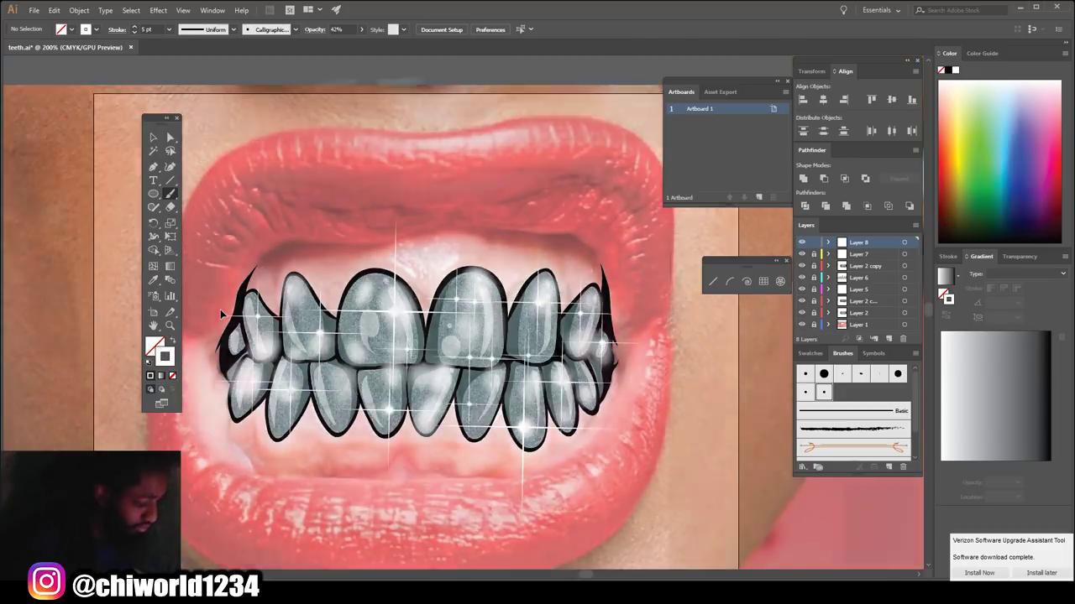
key("ctrl+plus")
key("ctrl+plus")
key("ctrl+plus")
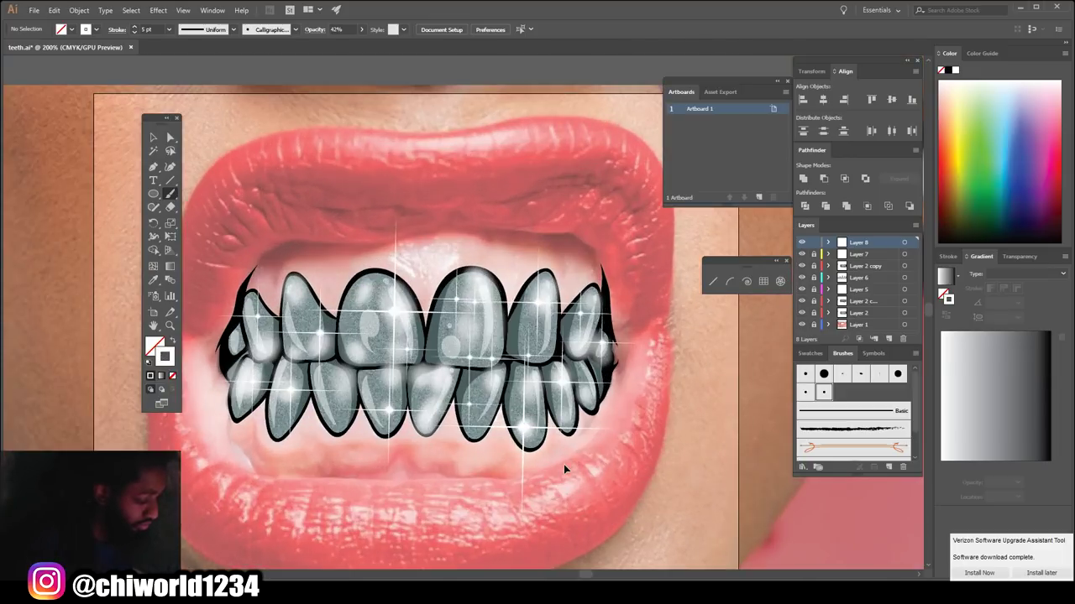
key("ctrl+minus")
key("ctrl+minus")
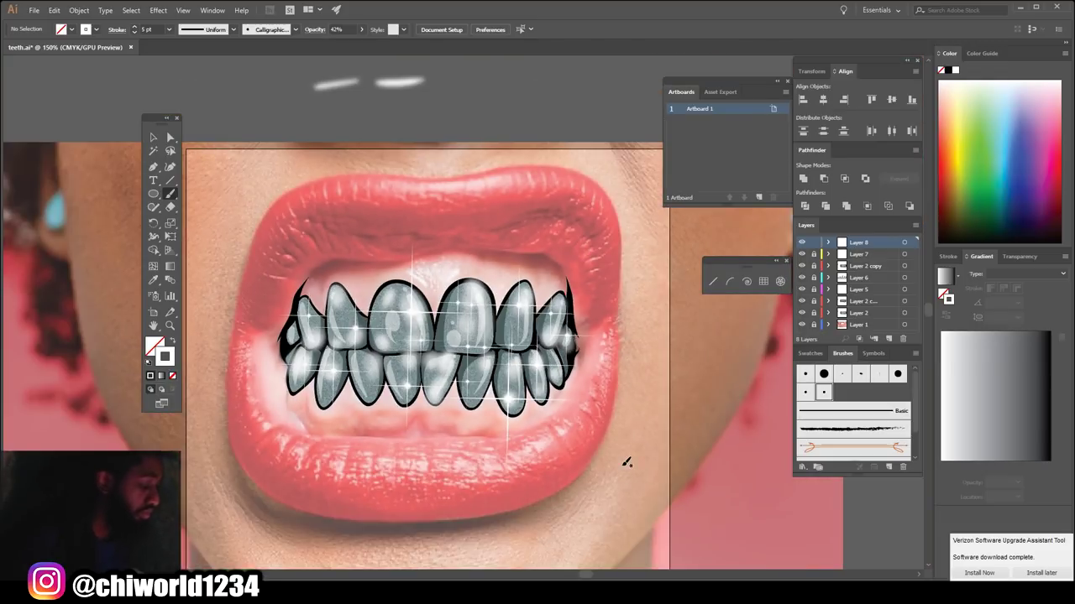
Step: Reset fill and stroke to the default 1 pt, 100% opacity appearance, remove the fill and set the stroke colour to white
key("ctrl+plus")
key("ctrl+plus")
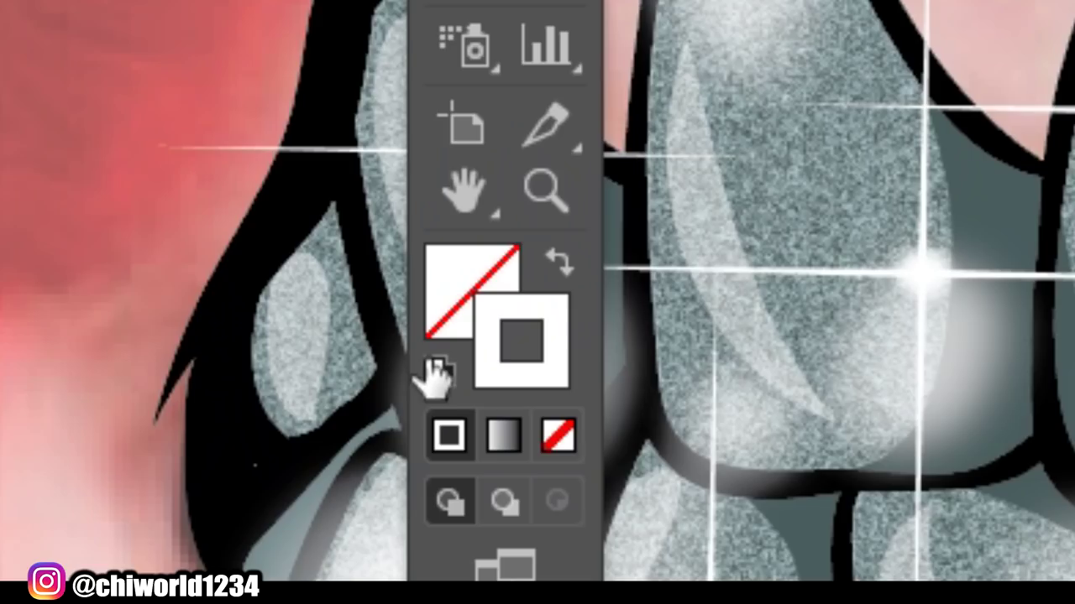
left_click(436, 368)
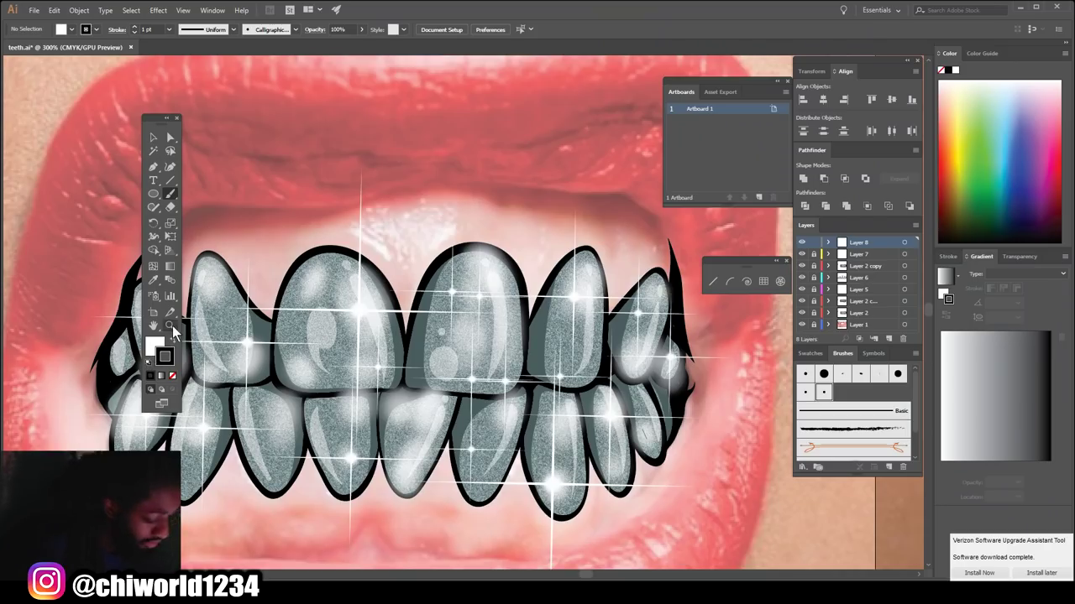
key("ctrl+minus")
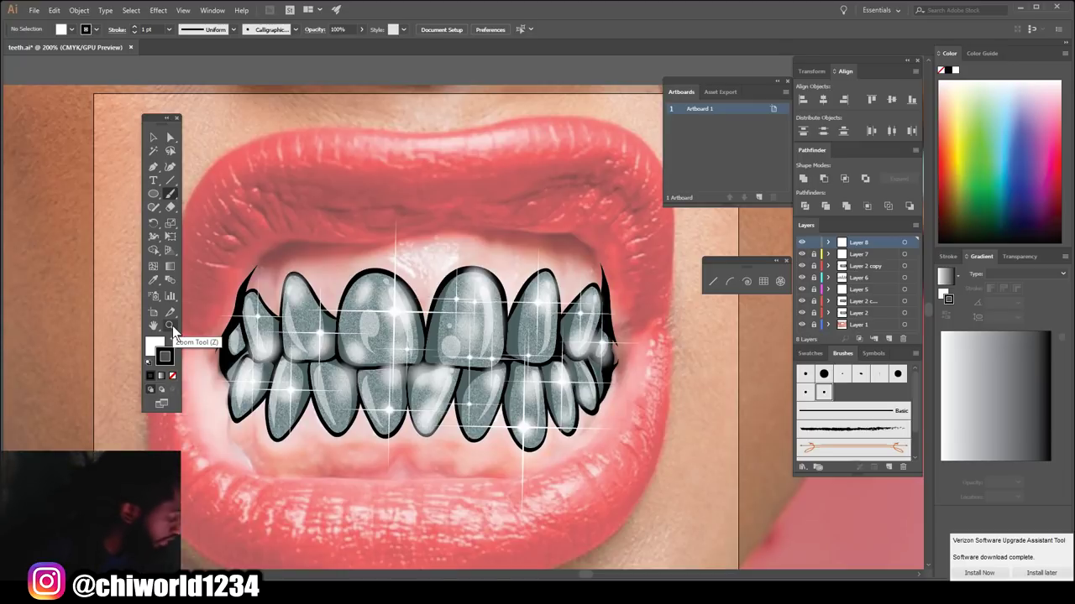
key("slash")
double_click(166, 354)
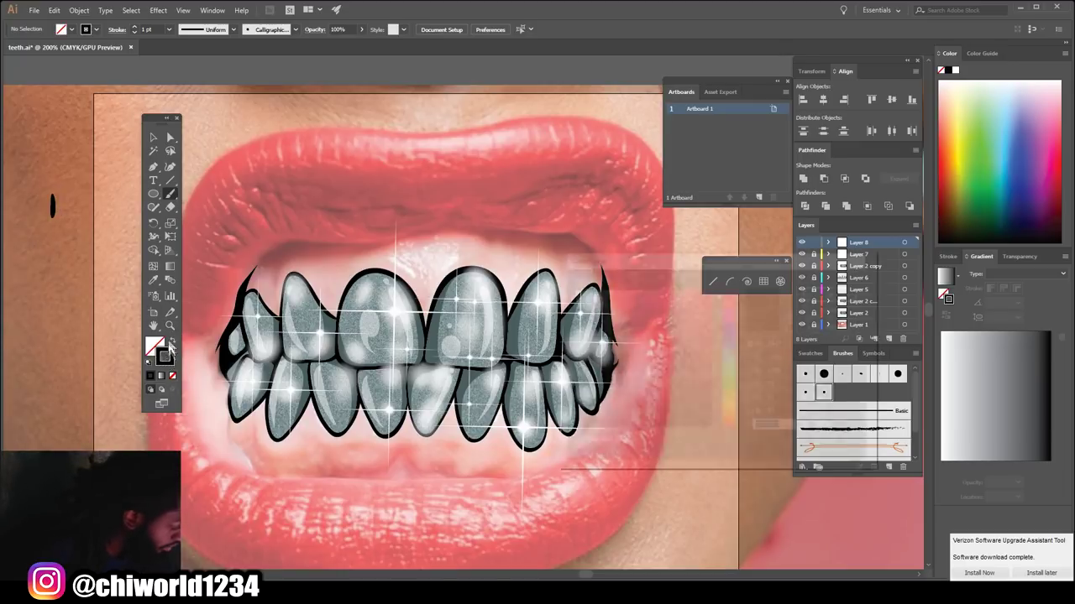
left_click_drag(588, 352, 570, 289)
left_click(834, 292)
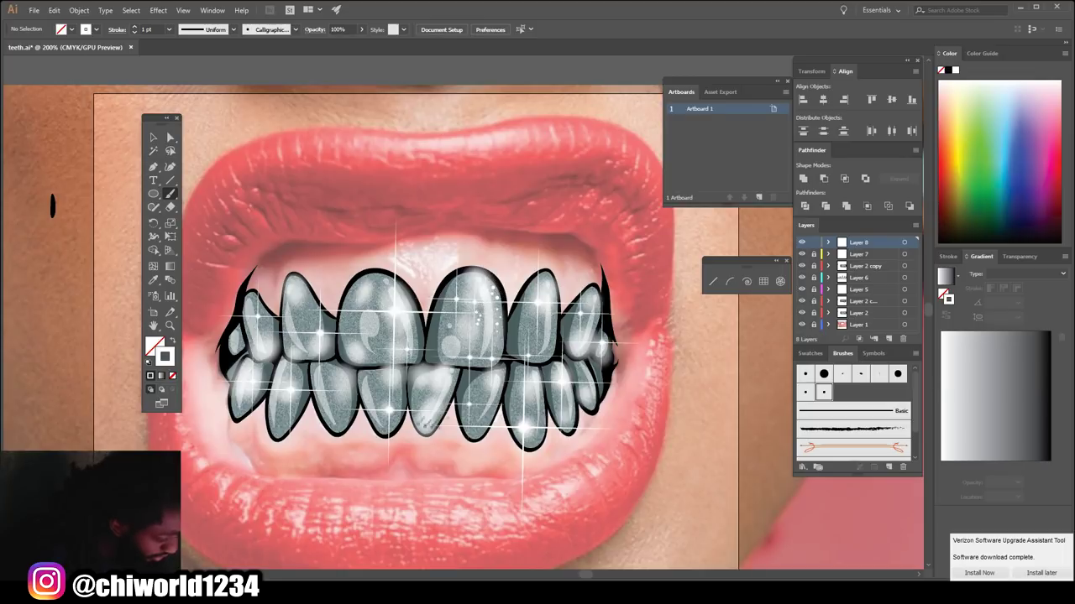
Step: Dot small white glitter specks over the upper and lower teeth with the 1 pt white Paintbrush
left_click(432, 389)
left_click(423, 390)
left_click(426, 400)
left_click(419, 400)
left_click(381, 393)
left_click(386, 385)
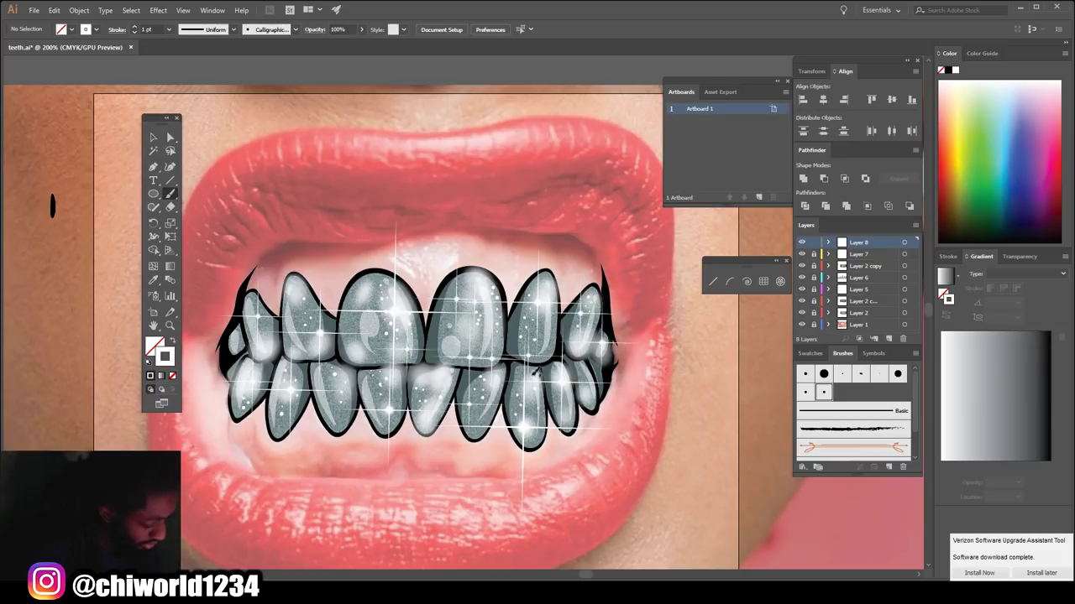
scroll(571, 466, "left", 1)
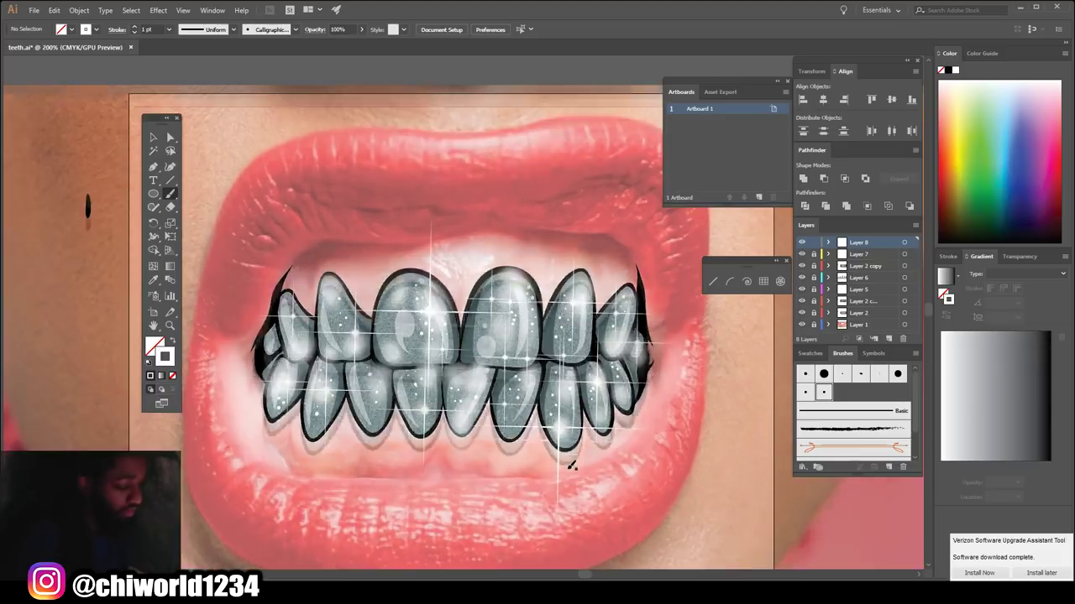
scroll(568, 465, "up", 1)
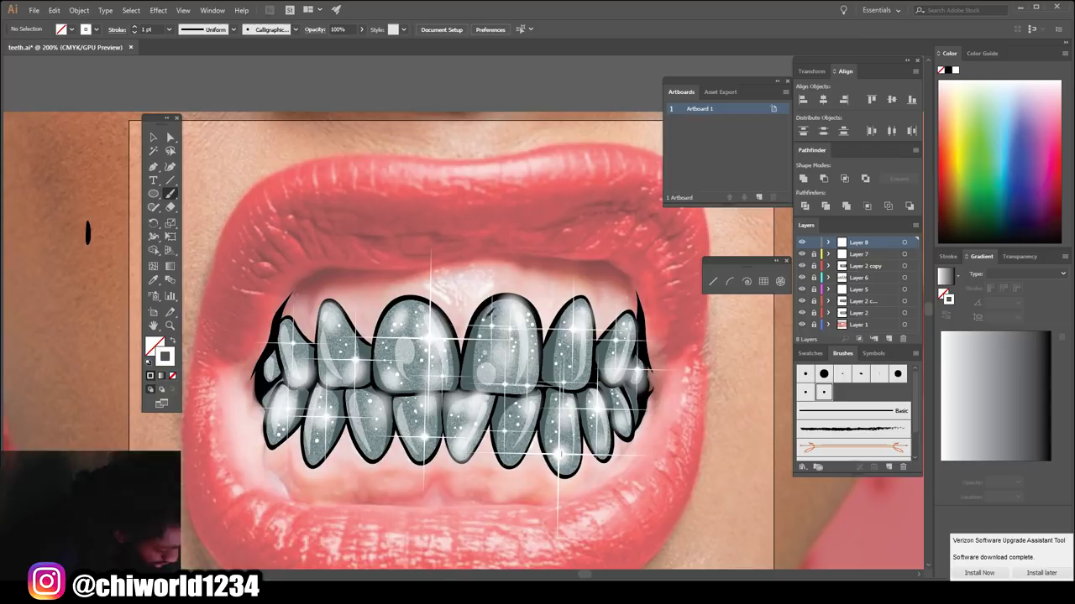
key("ctrl+minus")
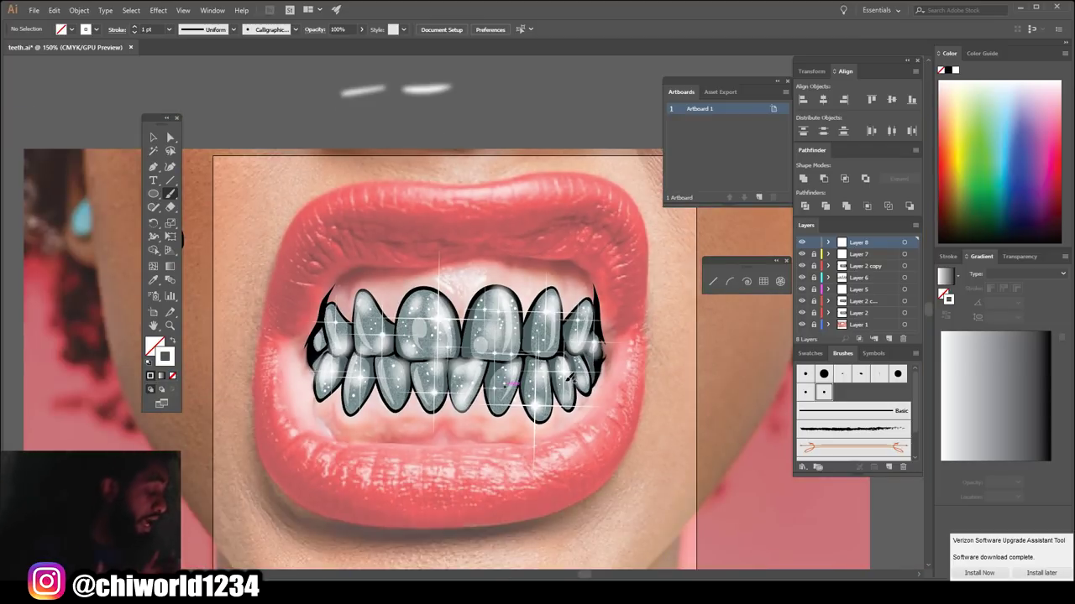